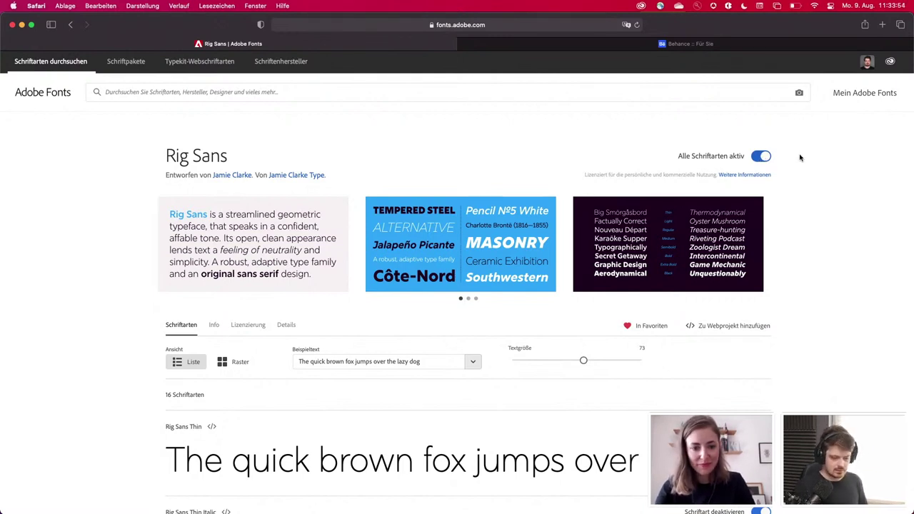
Step: Open My Adobe Fonts, collapse the Rig Sans family and look through the list of active fonts
left_click(875, 95)
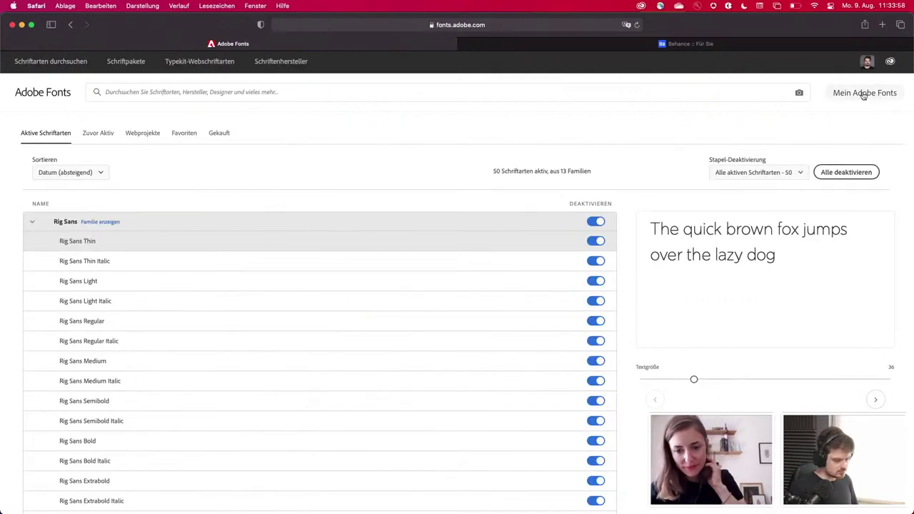
scroll(331, 281, "down", 1)
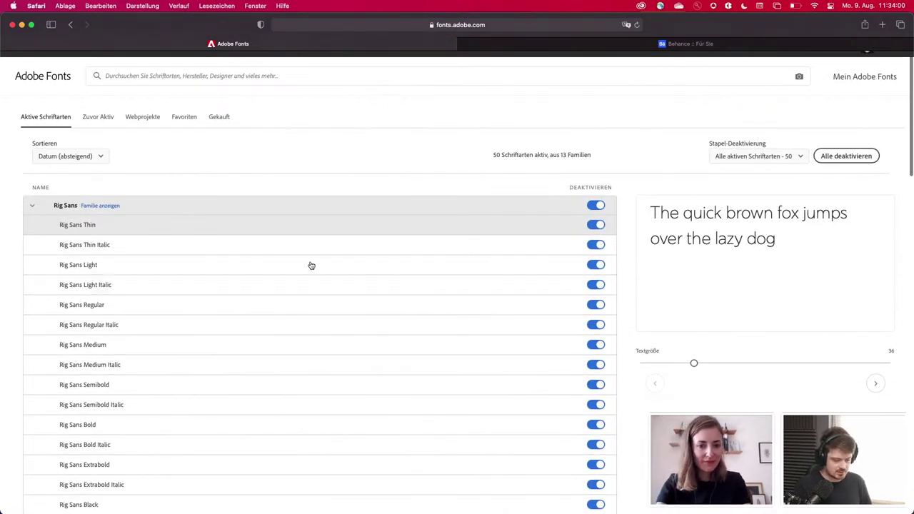
left_click(32, 205)
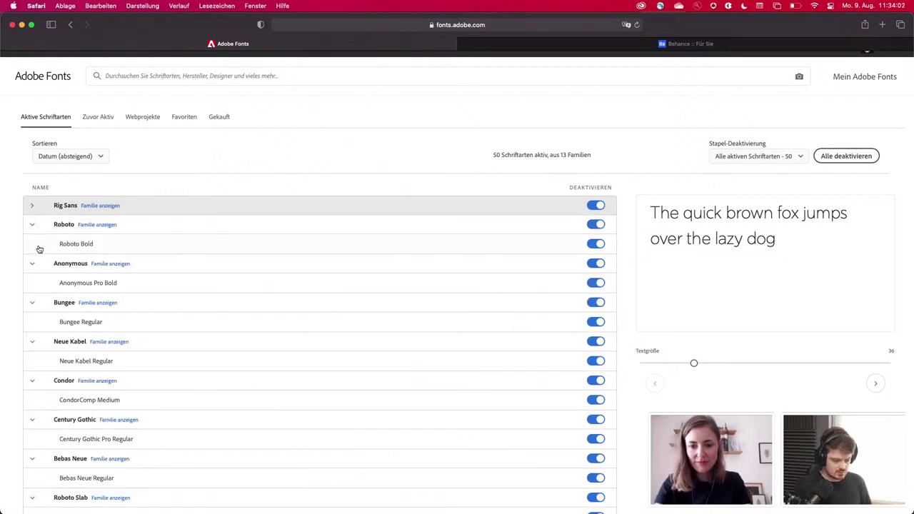
scroll(57, 286, "down", 15)
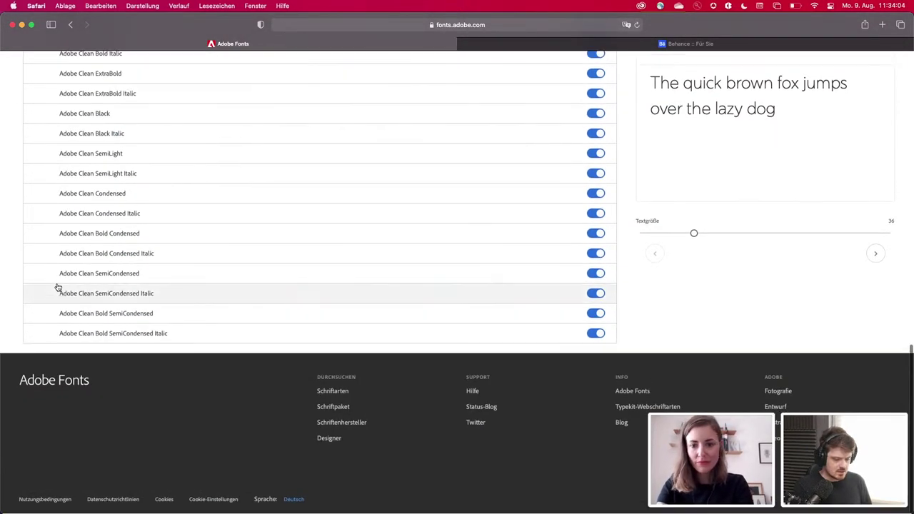
scroll(58, 287, "up", 20)
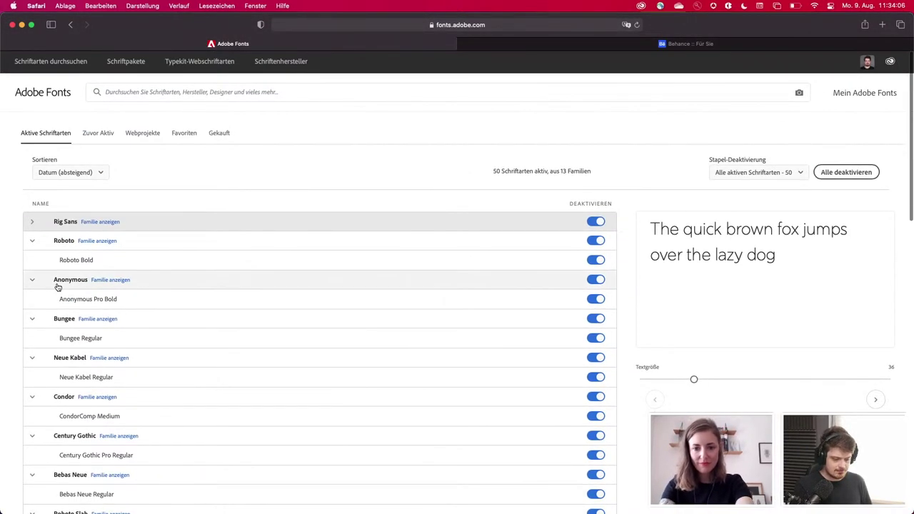
Step: View the history of previously active fonts and read its description
left_click(100, 135)
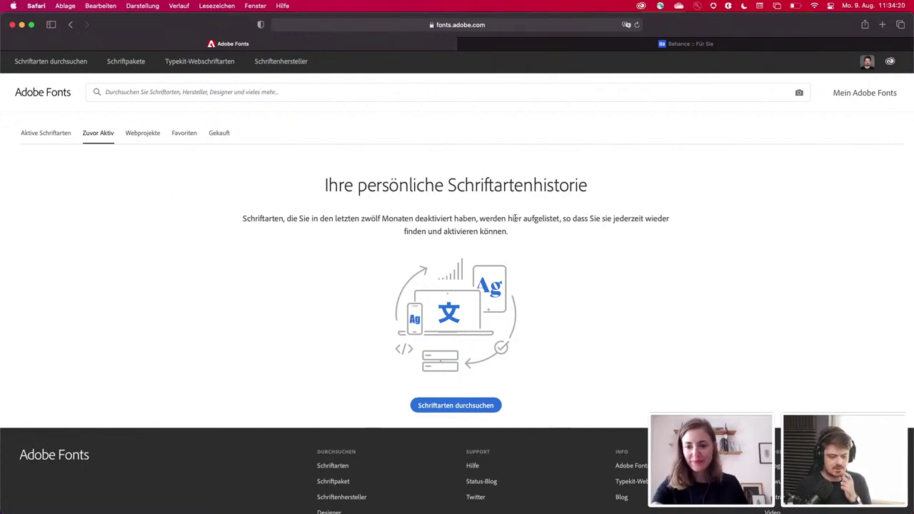
left_click_drag(253, 228, 700, 271)
left_click(700, 276)
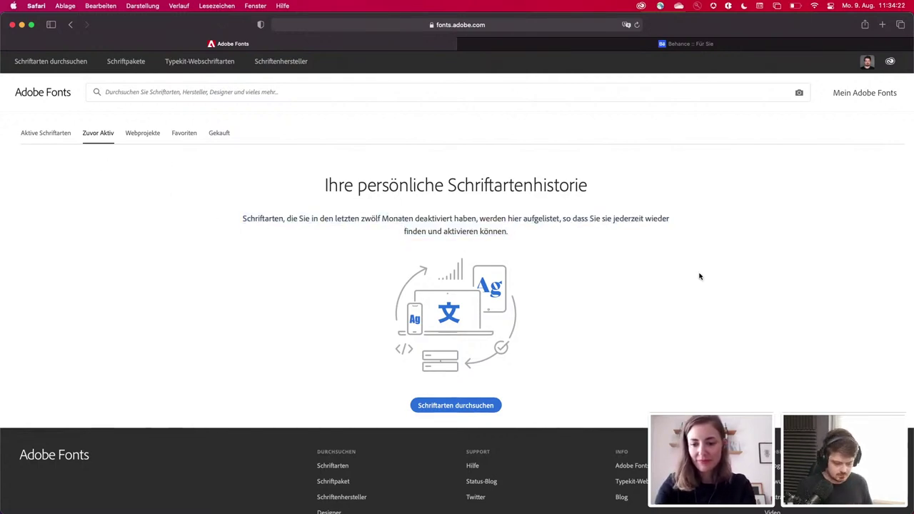
Step: Return to the active fonts, collapse Rig Sans and review the listed families and the total of active fonts
left_click(26, 130)
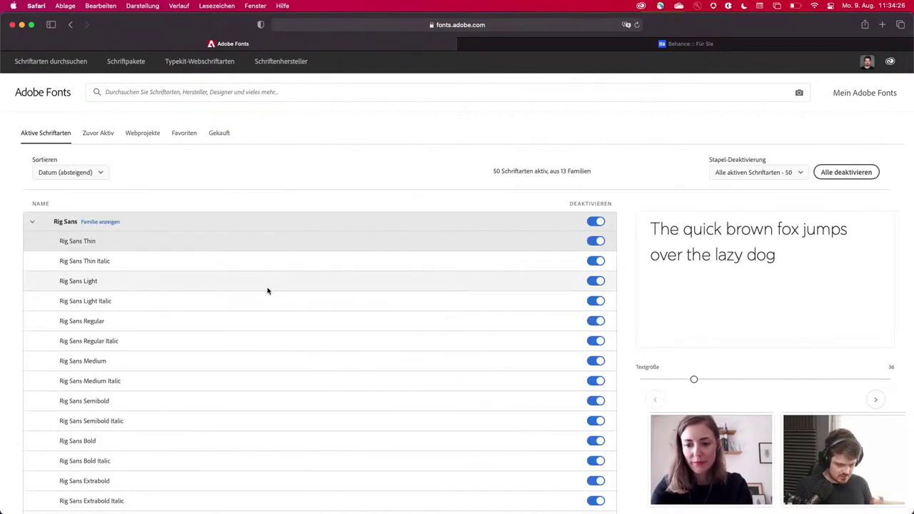
left_click(33, 224)
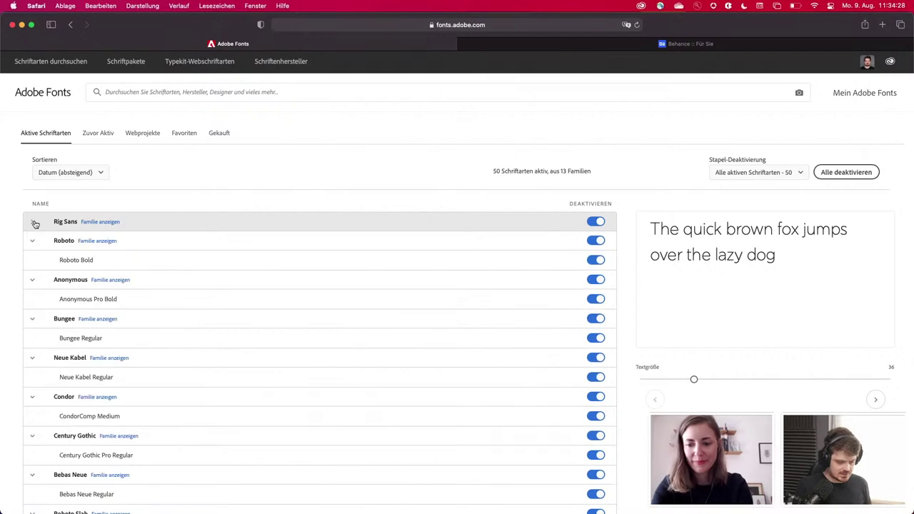
scroll(35, 224, "down", 15)
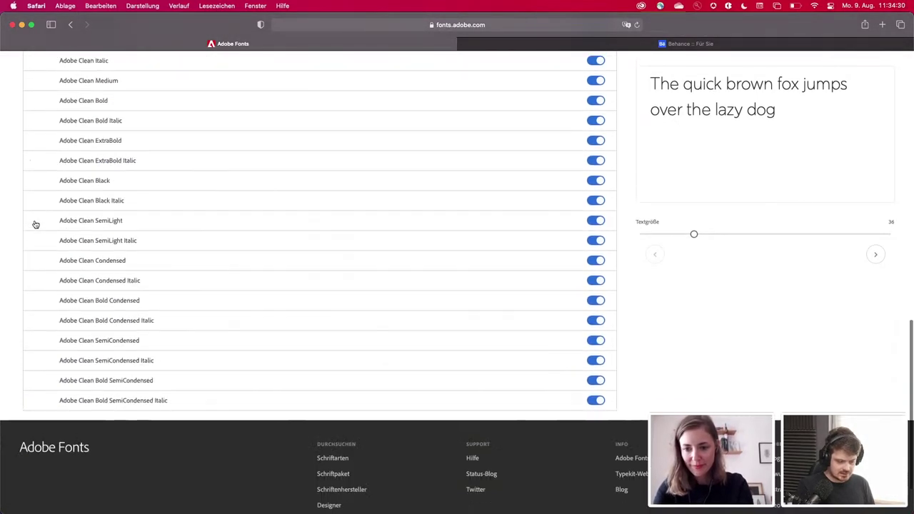
scroll(35, 224, "down", 2)
scroll(36, 225, "up", 6)
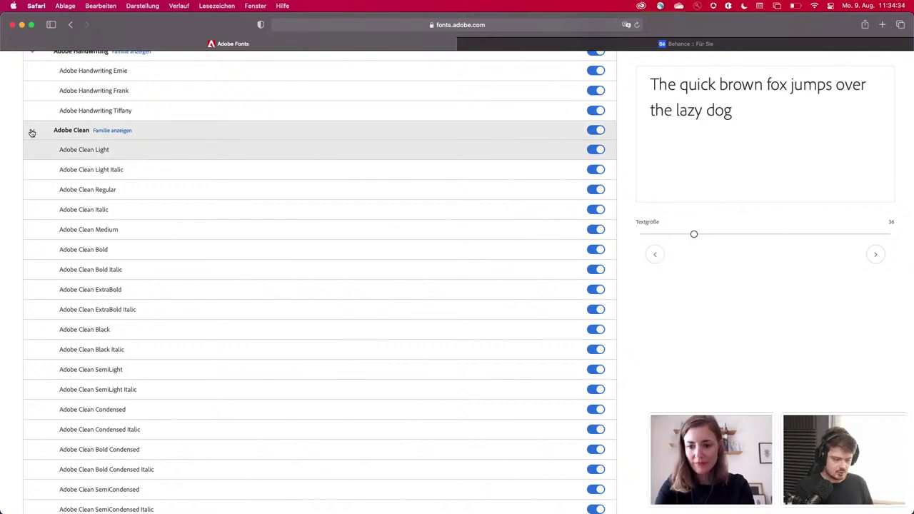
scroll(10, 126, "up", 5)
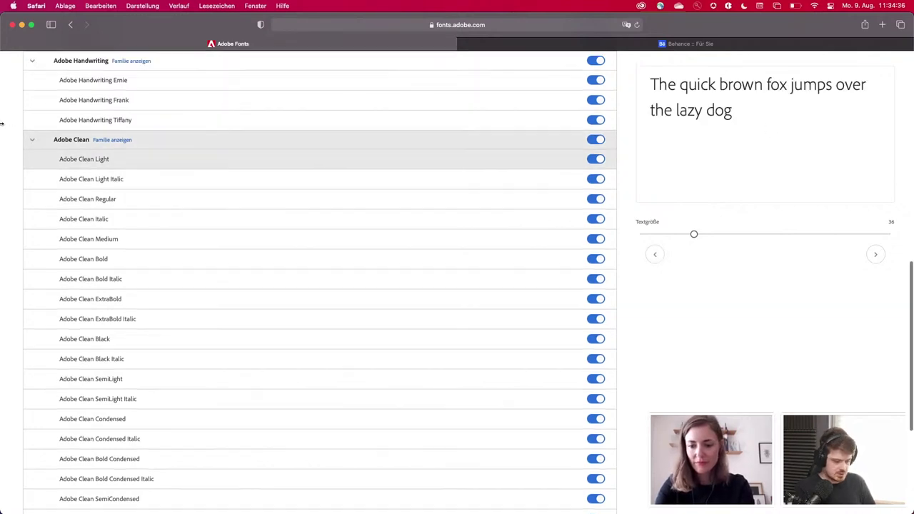
scroll(2, 123, "up", 5)
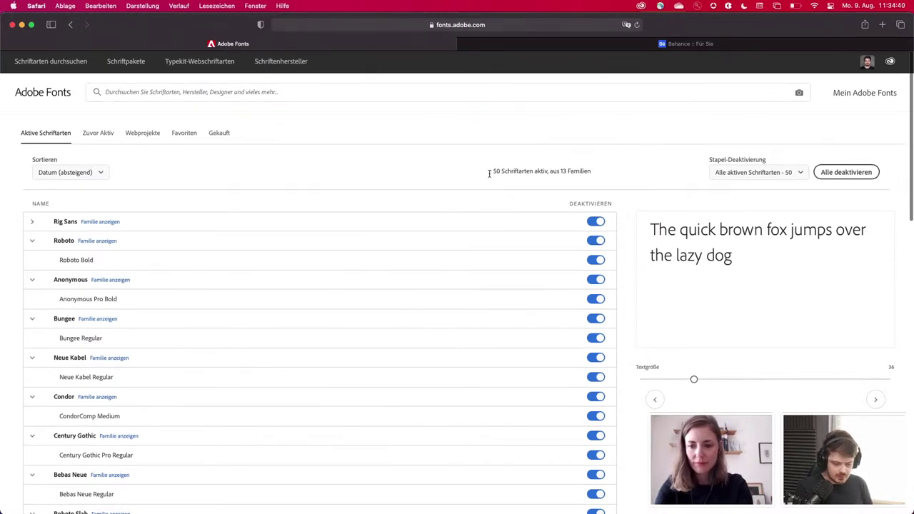
left_click_drag(493, 171, 573, 173)
left_click(577, 177)
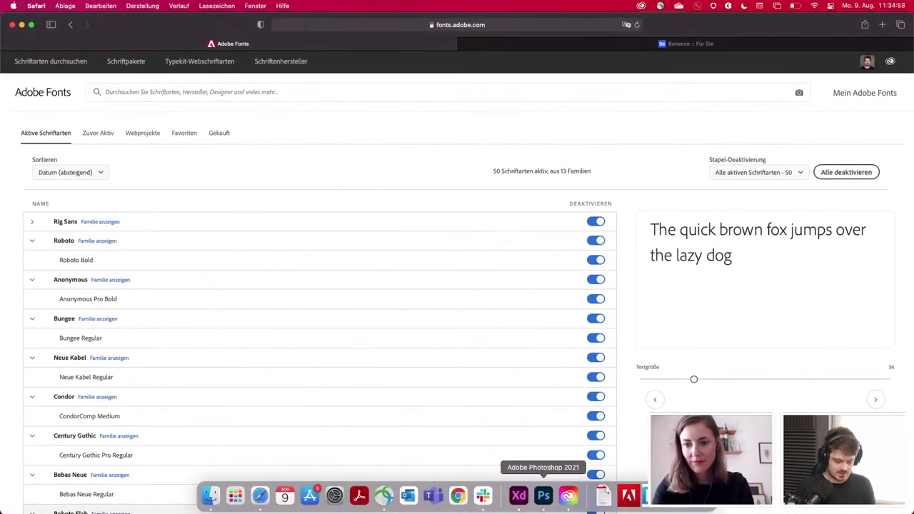
Step: Switch to the Creative Cloud desktop app, open its font management and skip the introductory tour
left_click(569, 498)
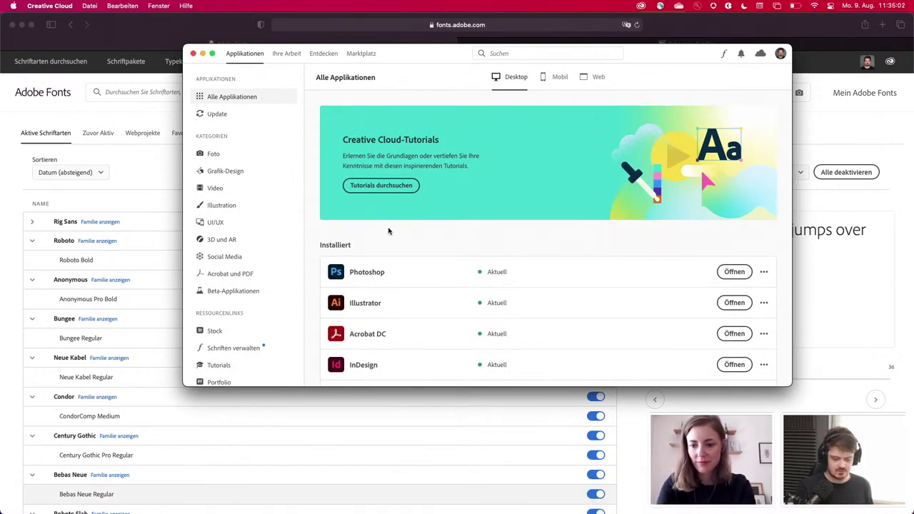
left_click(724, 56)
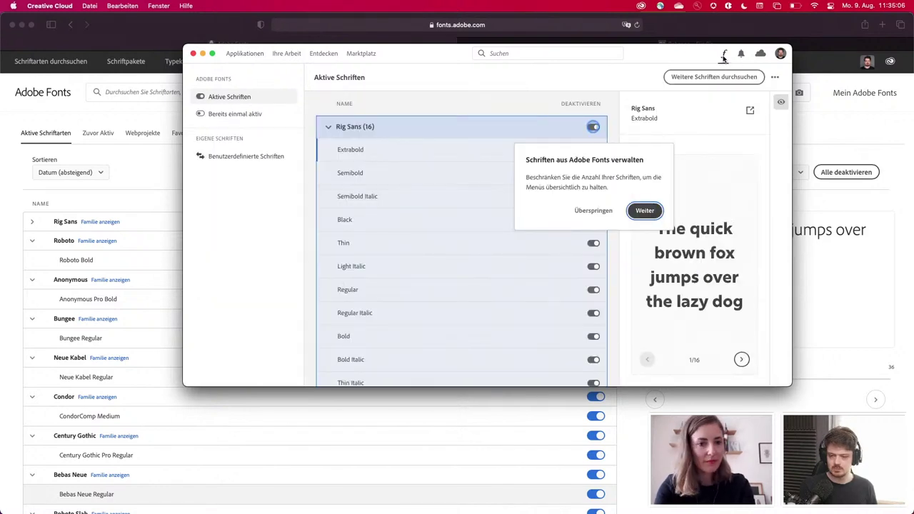
left_click(600, 212)
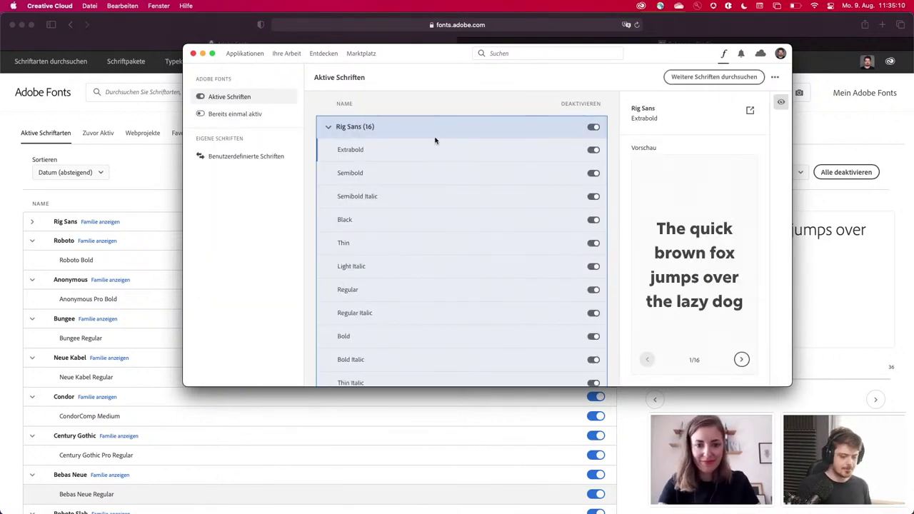
Step: Collapse the Rig Sans family, look through the active fonts and check the previously active fonts
left_click(329, 128)
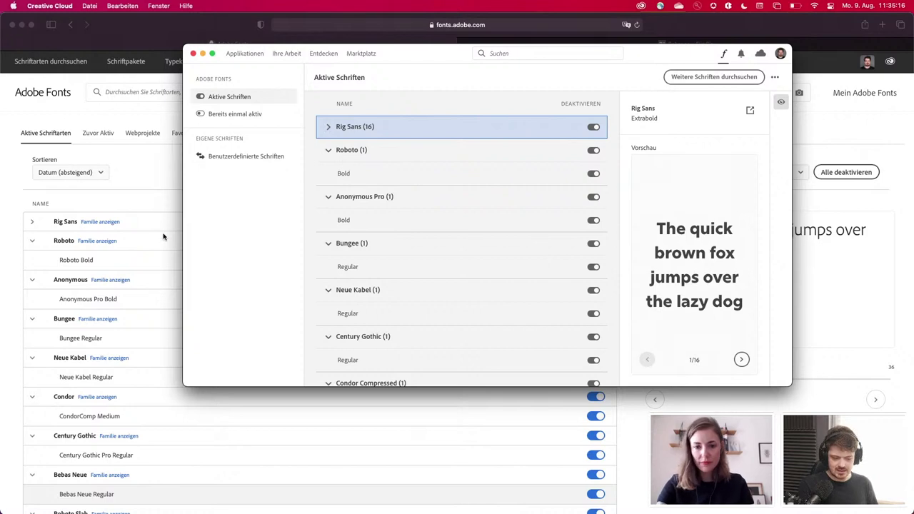
scroll(376, 159, "down", 6)
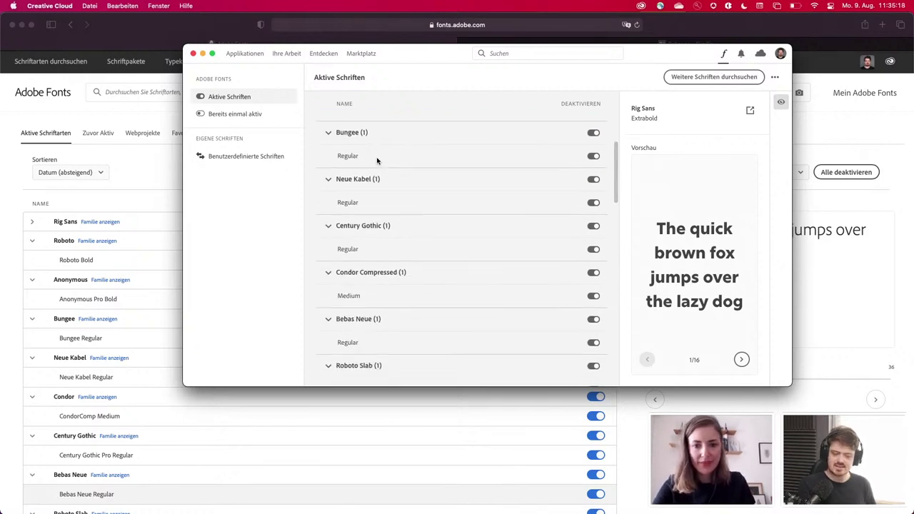
scroll(376, 159, "down", 15)
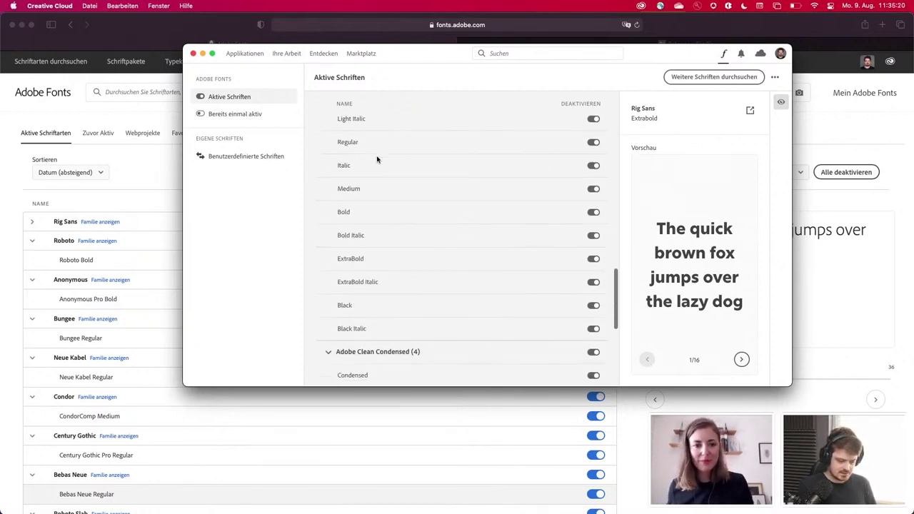
left_click(250, 118)
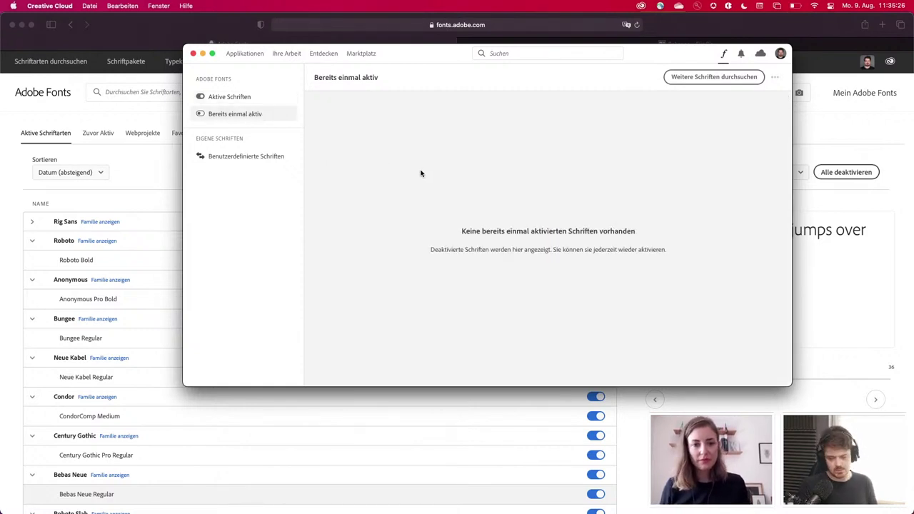
Step: Deactivate the Century Gothic family in the active fonts and view it among the previously active ones
left_click(243, 100)
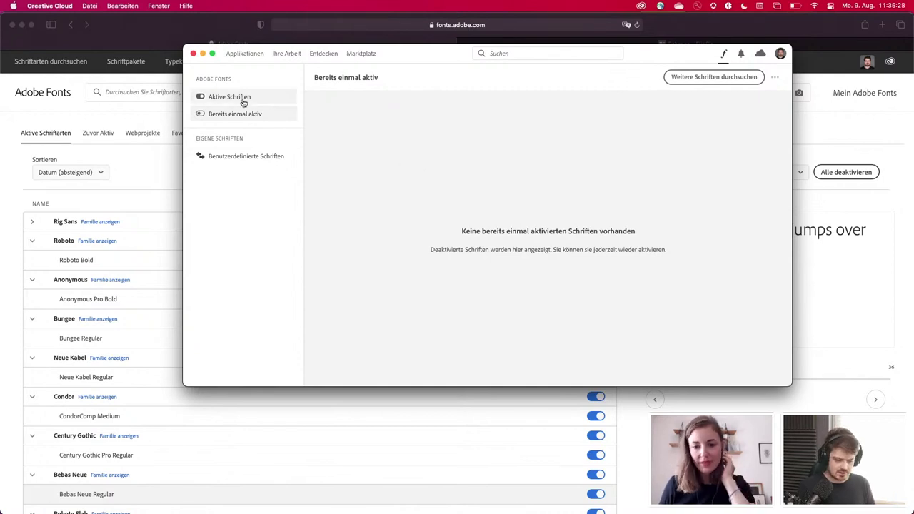
scroll(502, 279, "up", 10)
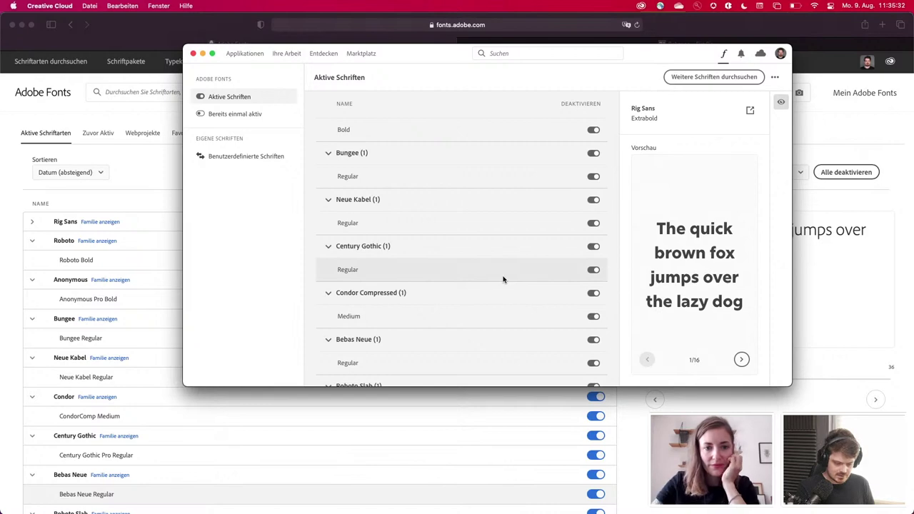
left_click(592, 249)
left_click(565, 256)
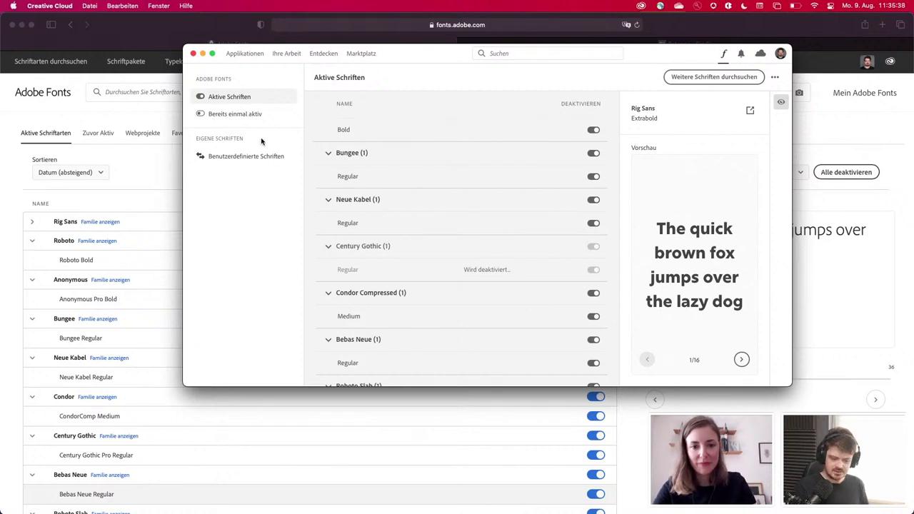
left_click(249, 121)
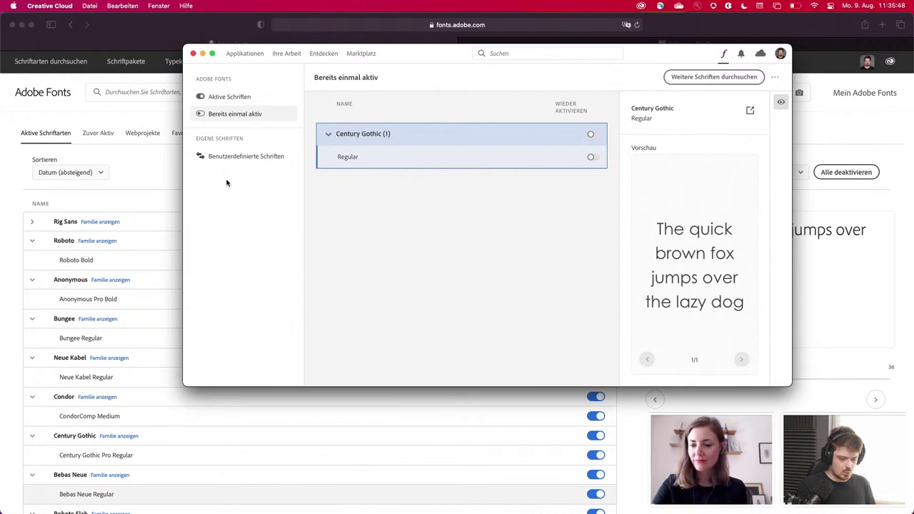
Step: View the custom fonts page and open its further information in the browser
left_click(259, 159)
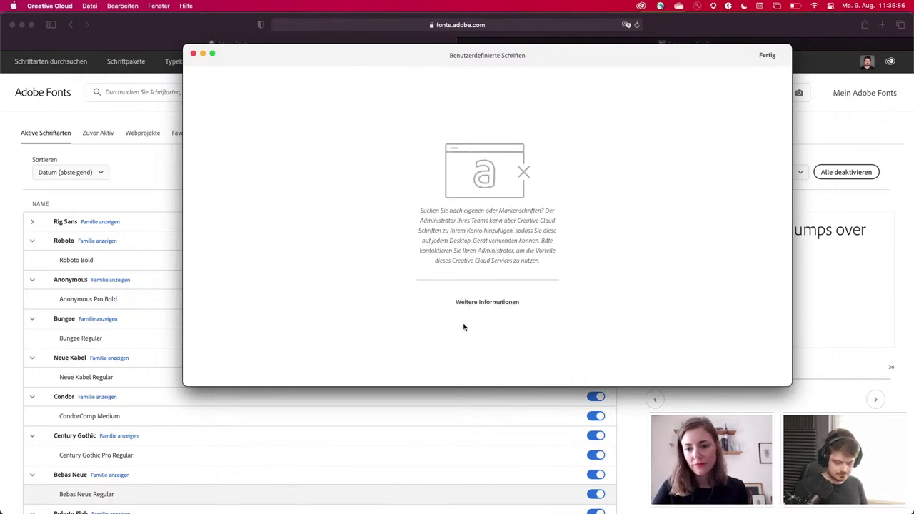
left_click(469, 304)
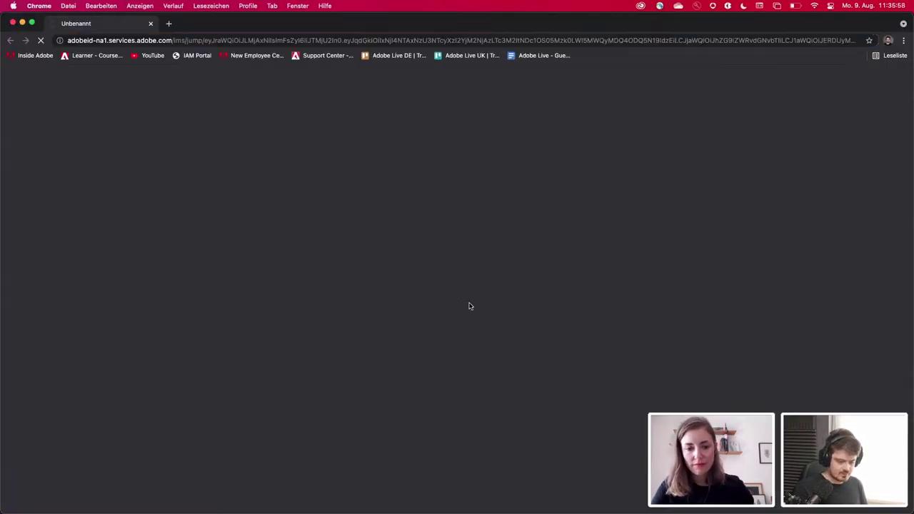
Step: Switch to Creative Cloud Desktop on Windows, check the previously active fonts and open the page for adding fonts to Creative Cloud
key("super+Tab")
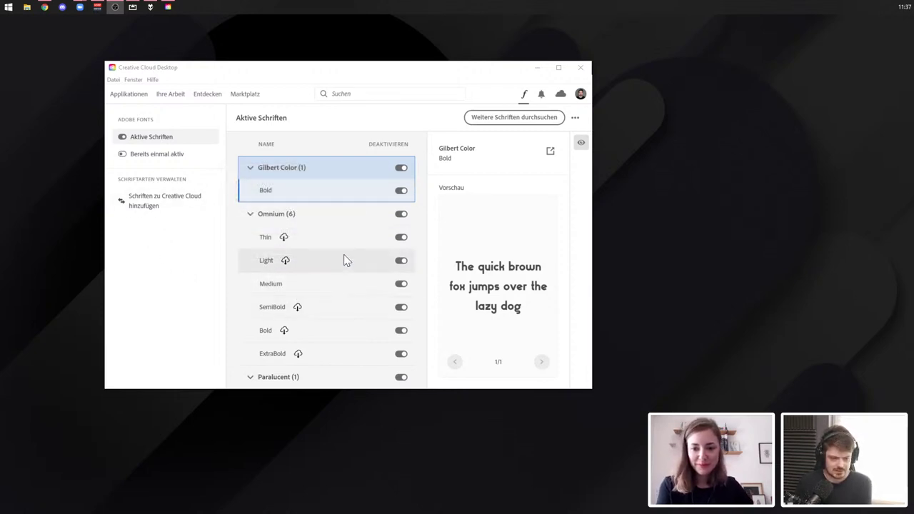
left_click(151, 213)
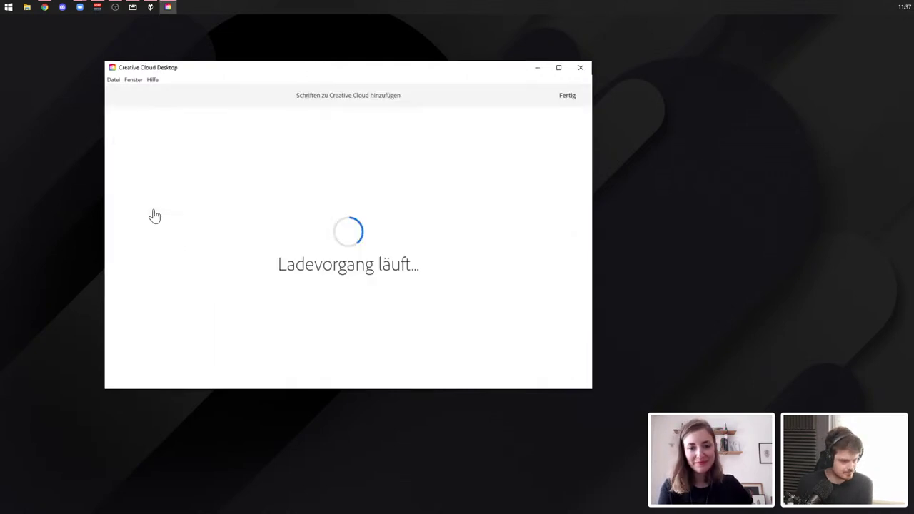
left_click(567, 95)
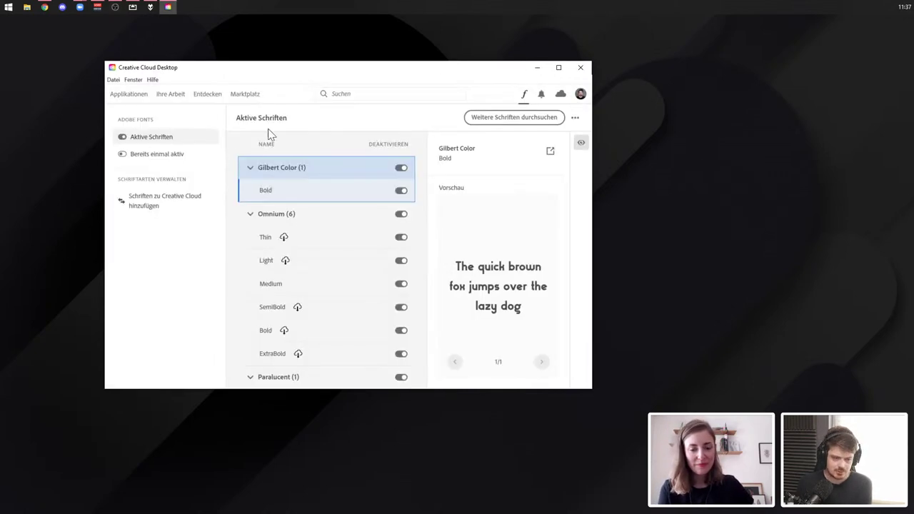
left_click(168, 156)
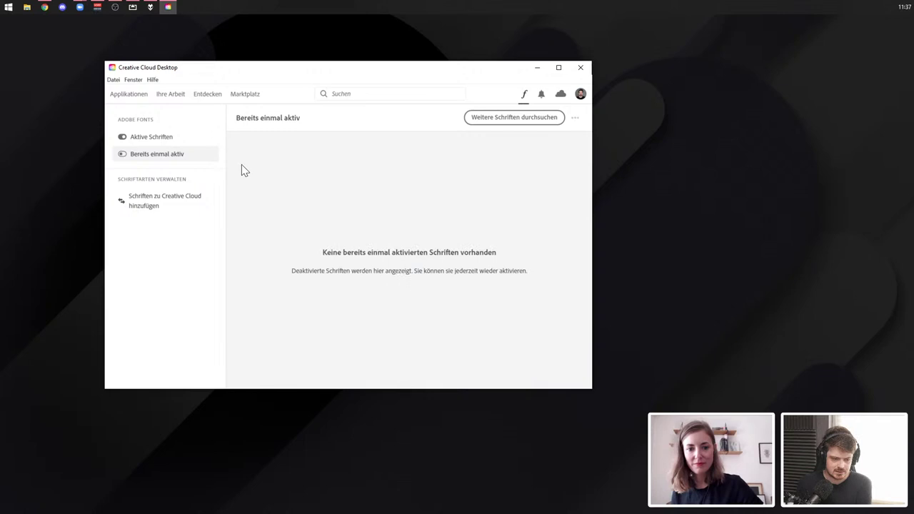
left_click(175, 205)
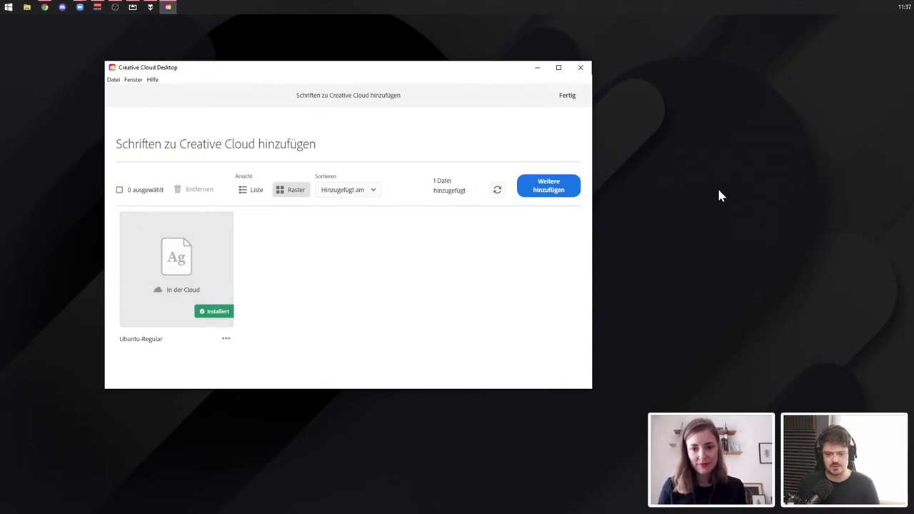
Step: Open a File Explorer window beside Creative Cloud Desktop and enlarge it downward to show more files
left_click_drag(723, 221, 643, 271)
left_click(289, 284)
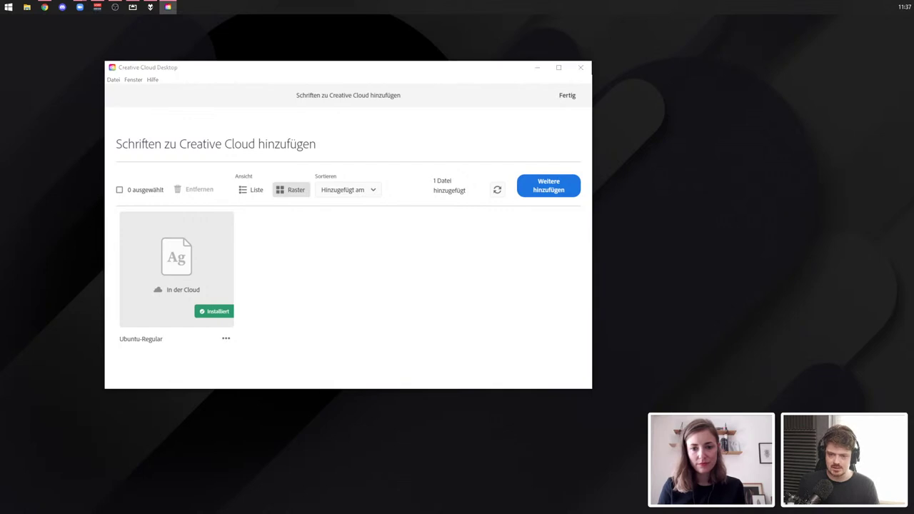
key("super+e")
left_click(858, 19)
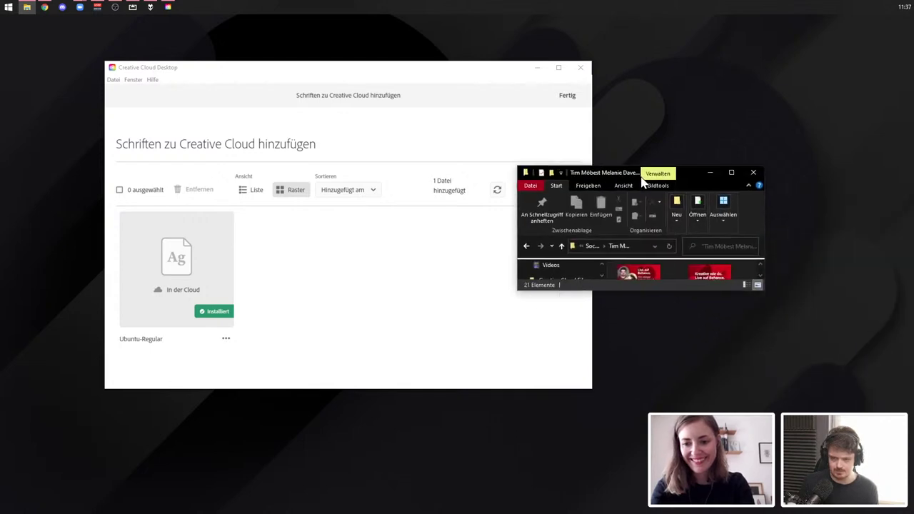
left_click_drag(745, 227, 753, 496)
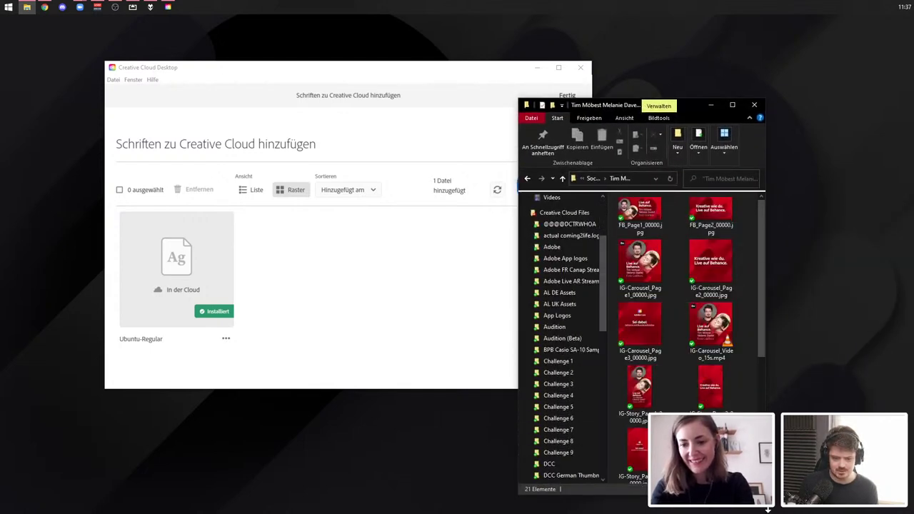
Step: Try to add Ubuntu-LightItalic.ttf from the File Explorer folder to the Creative Cloud fonts, confirming the required rights and licences
scroll(721, 371, "down", 5)
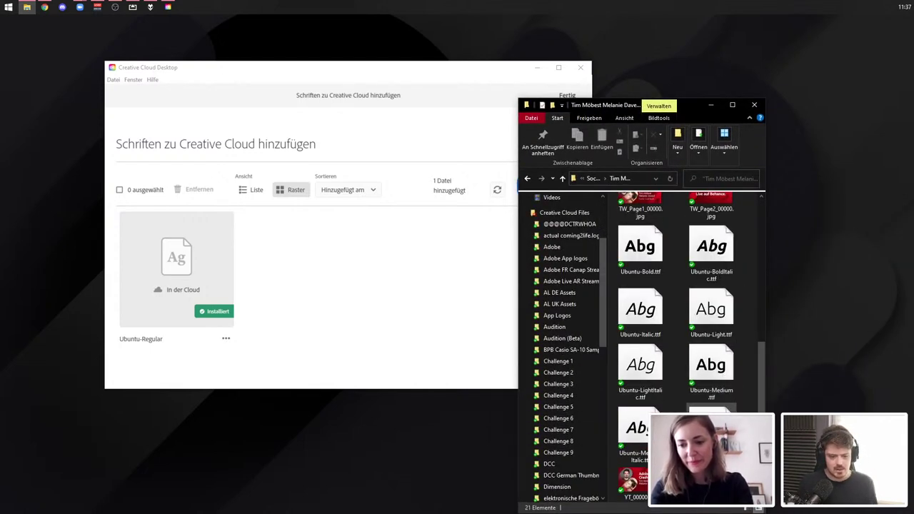
left_click_drag(652, 379, 263, 283)
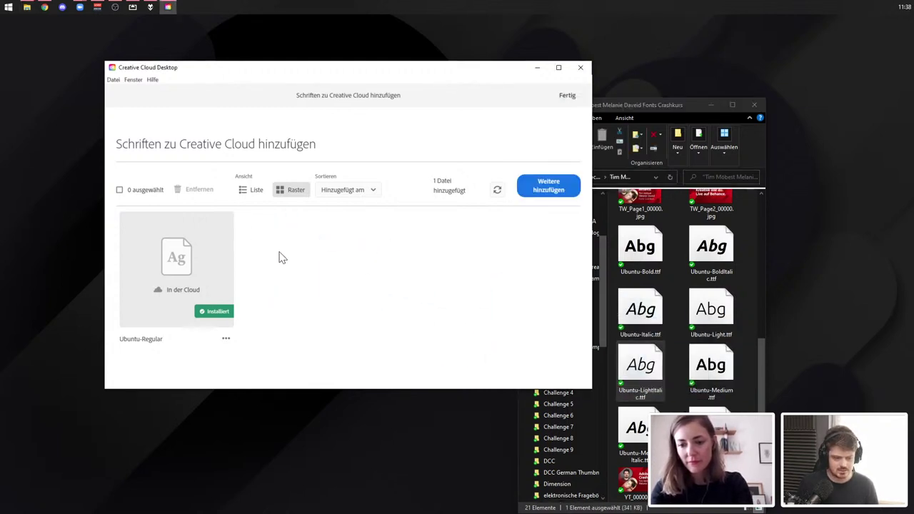
left_click(557, 189)
left_click_drag(660, 104, 760, 70)
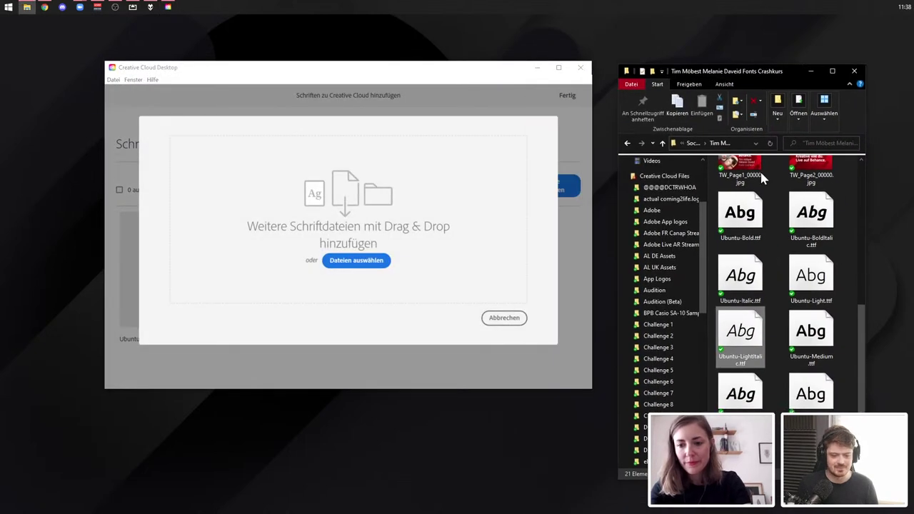
left_click_drag(736, 348, 412, 271)
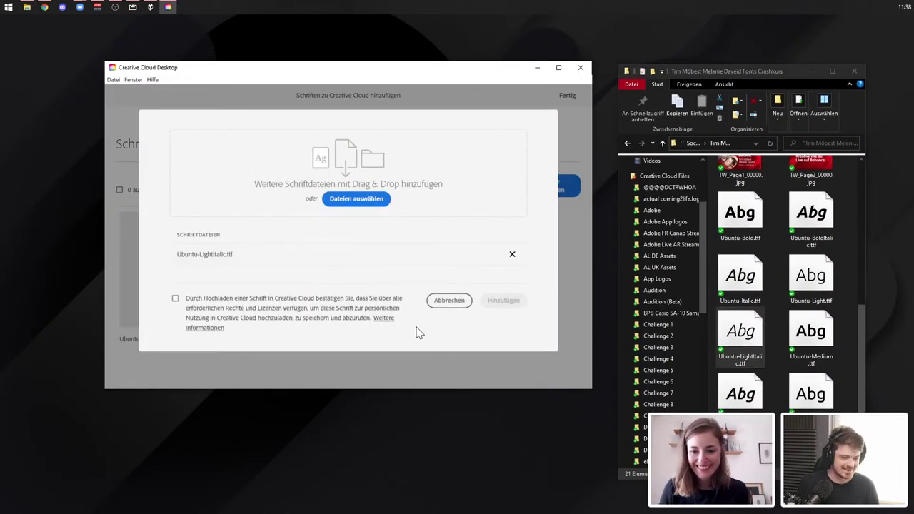
left_click(174, 299)
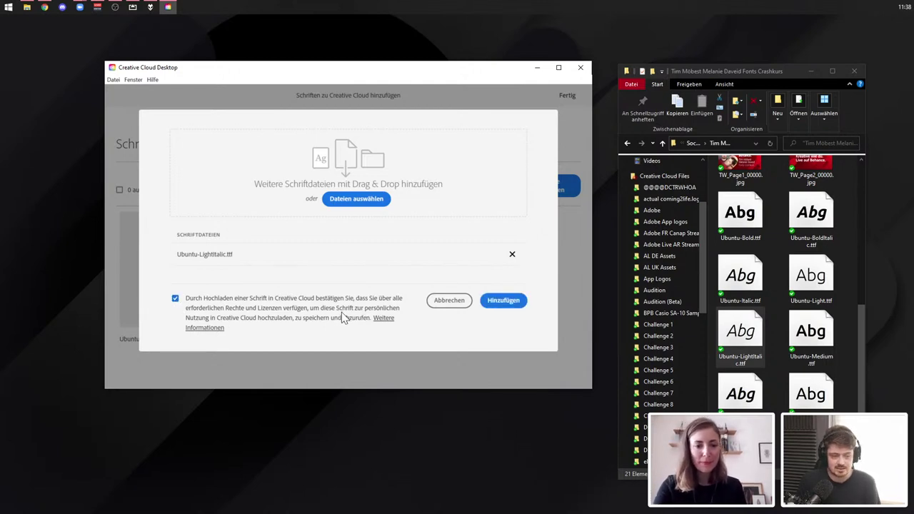
left_click(505, 301)
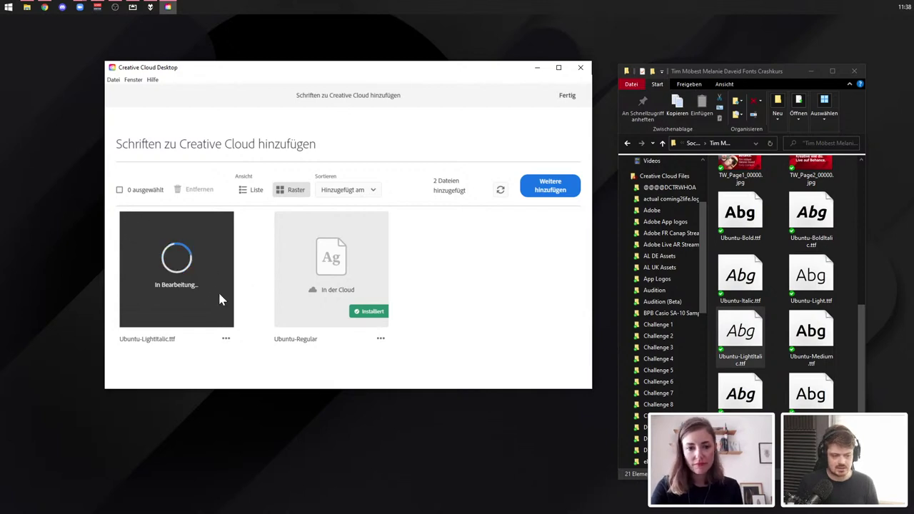
Step: Close File Explorer and show the fonts added to Creative Cloud as a list
left_click(856, 73)
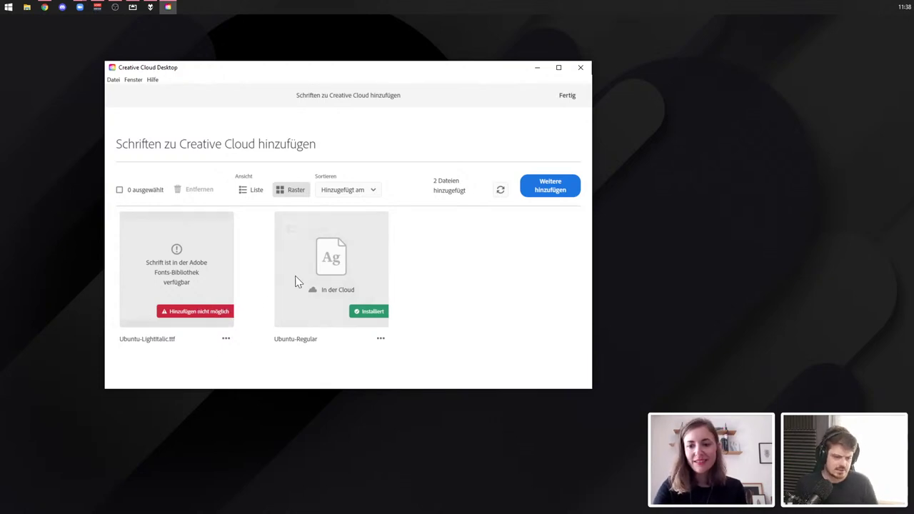
left_click(253, 194)
left_click(282, 194)
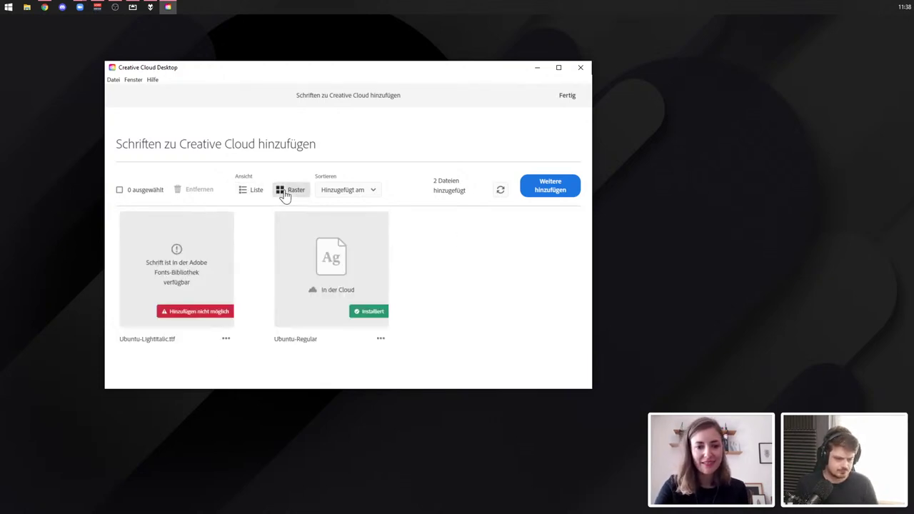
left_click(254, 190)
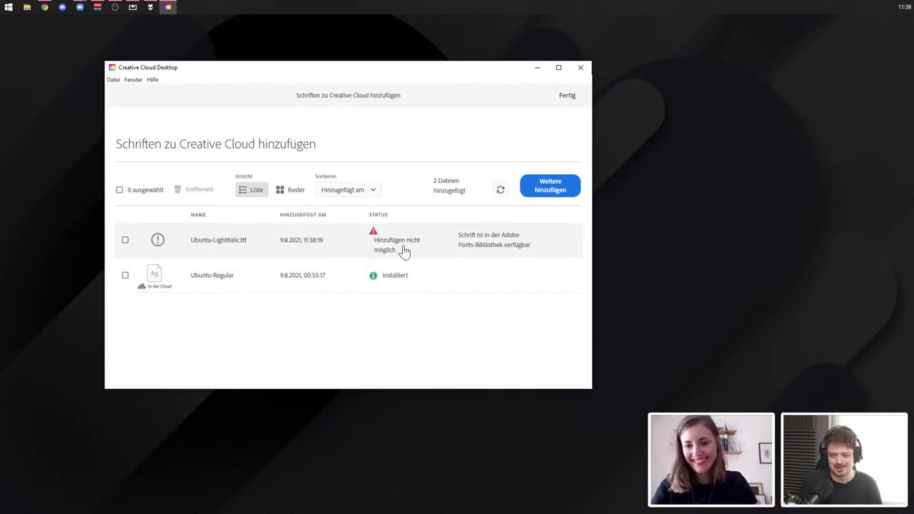
Step: Remove Ubuntu-LightItalic.ttf from the added fonts and return to the active fonts
left_click(125, 241)
left_click(198, 191)
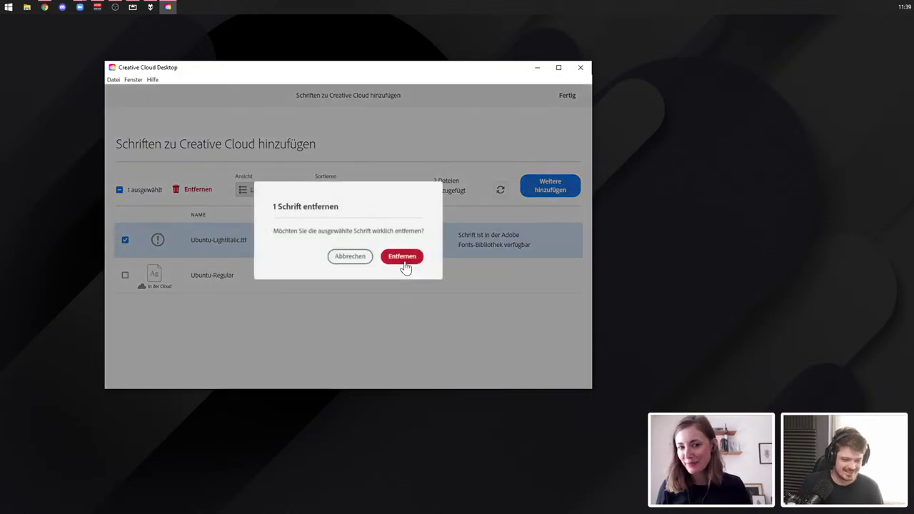
left_click(403, 258)
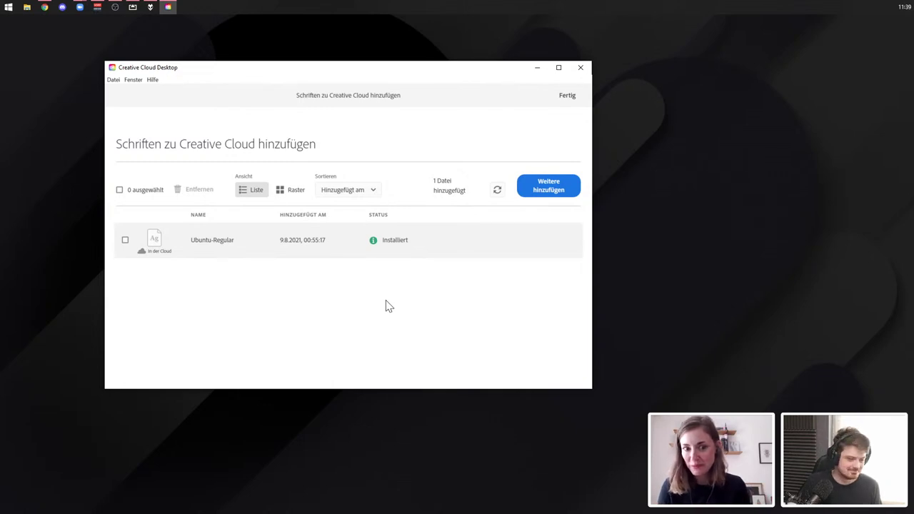
left_click(567, 95)
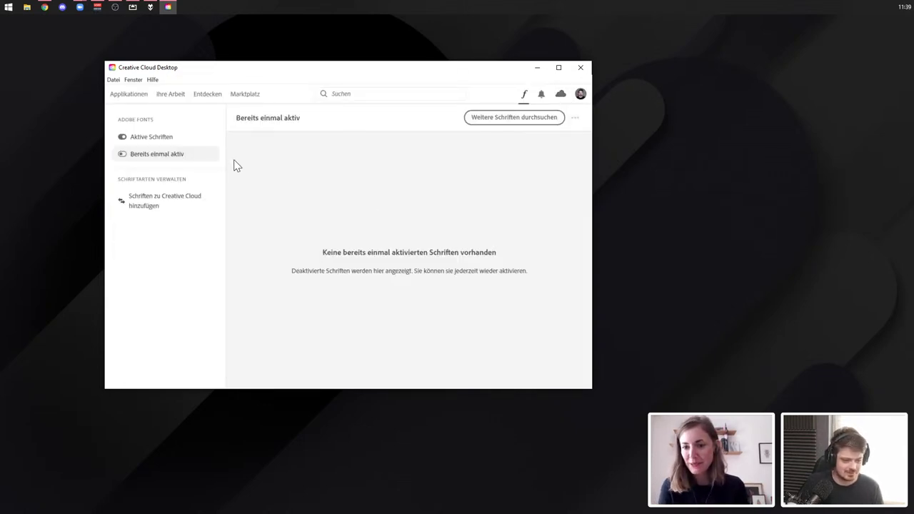
left_click(184, 142)
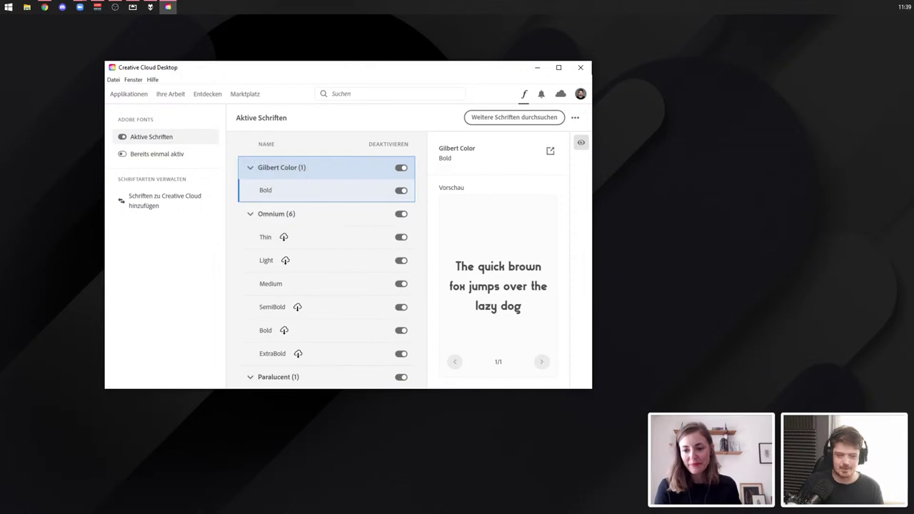
Step: Switch to Adobe XD on the Mac and examine the font usage rights on the second "Was darf ich damit?" artboard, Plan – 4
key("alt+Tab")
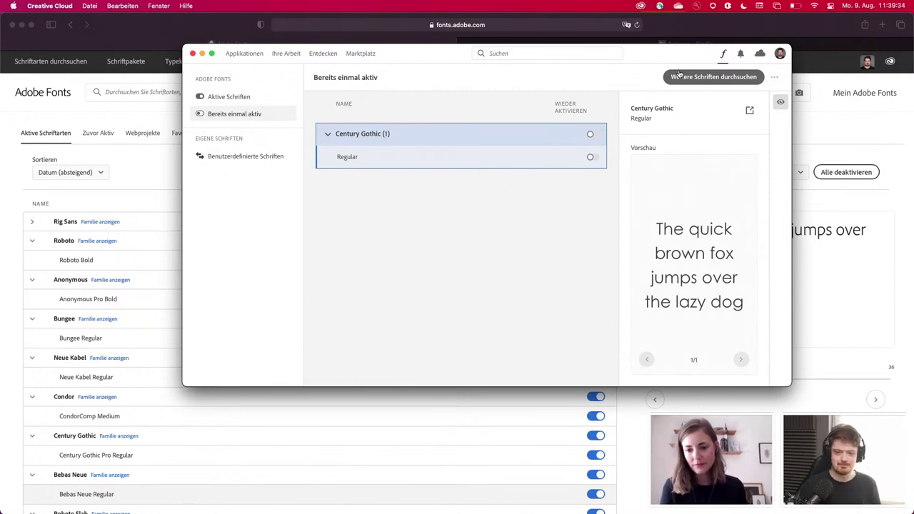
mouse_move(483, 511)
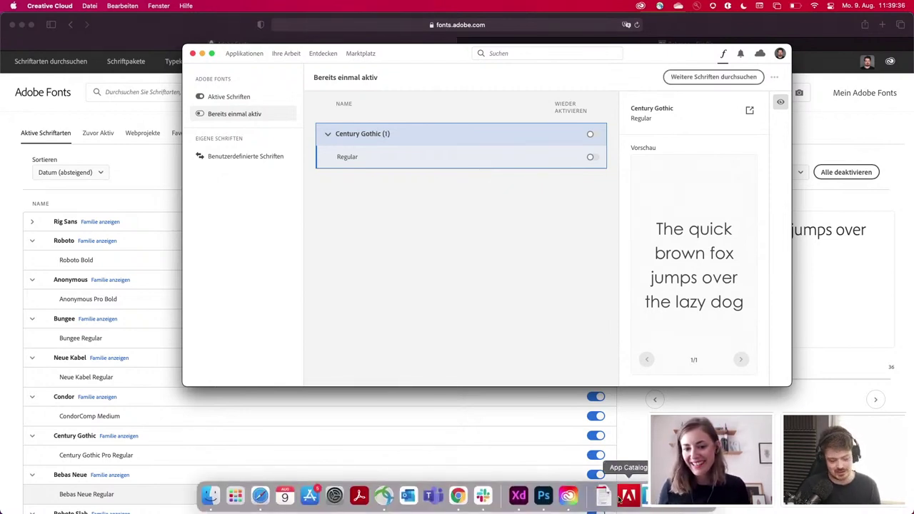
left_click(519, 496)
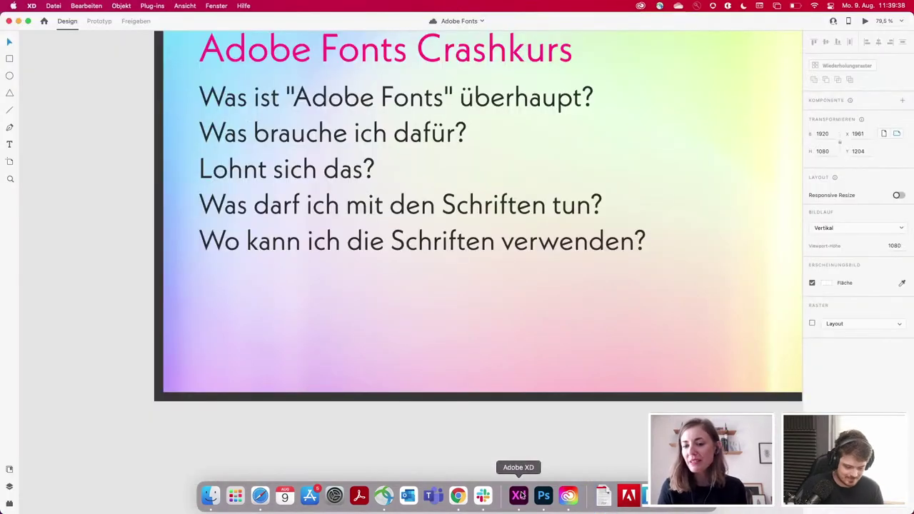
scroll(379, 235, "down", 5)
scroll(378, 234, "right", 7)
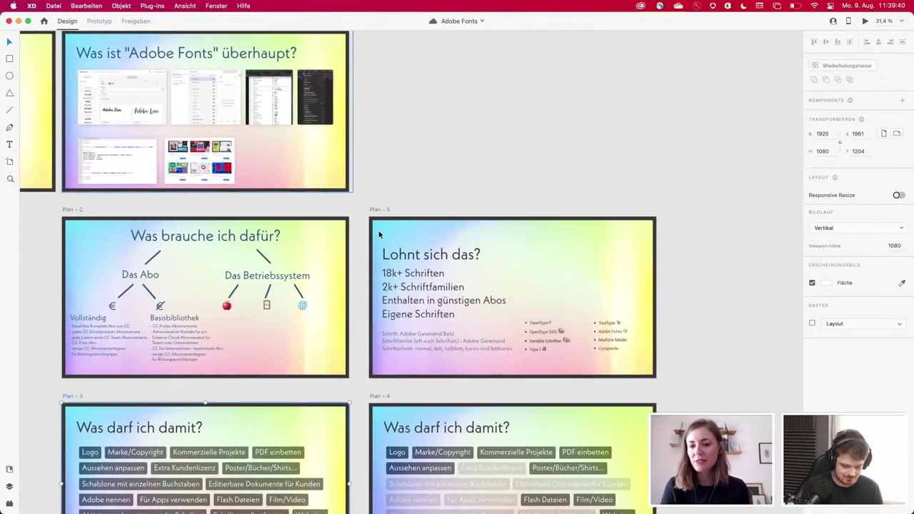
scroll(497, 271, "up", 10)
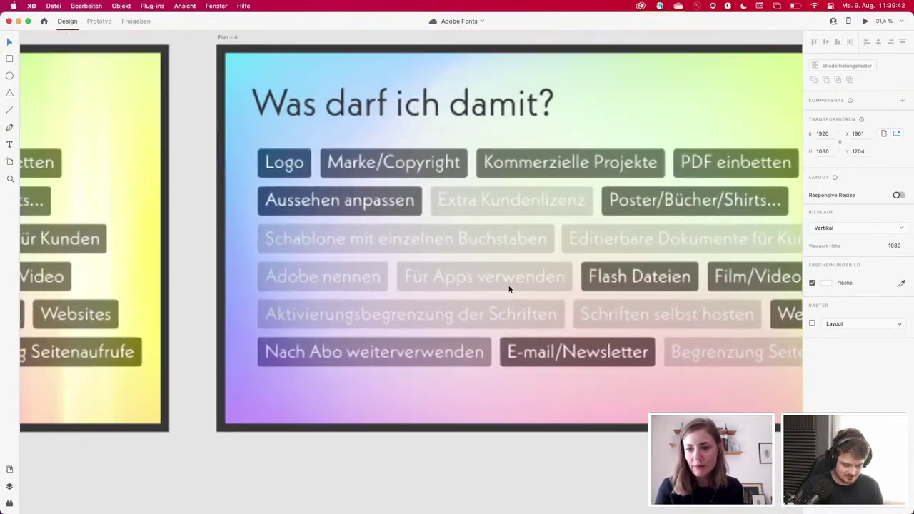
scroll(509, 288, "down", 3)
scroll(509, 289, "left", 3)
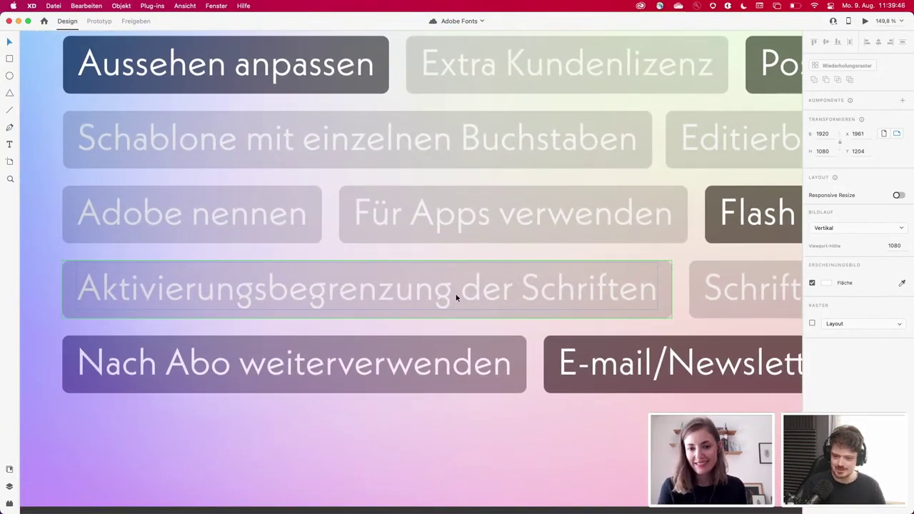
scroll(471, 290, "down", 5)
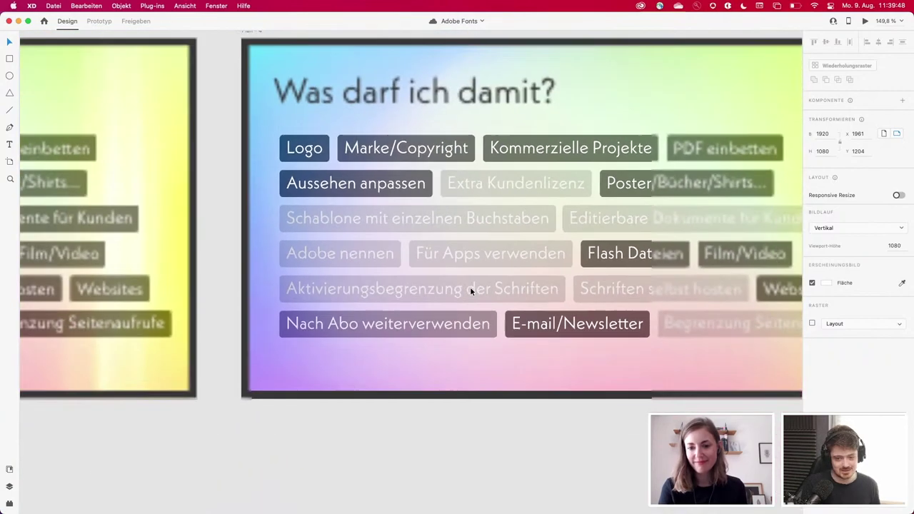
scroll(471, 291, "down", 3)
scroll(470, 286, "left", 2)
scroll(470, 286, "up", 1)
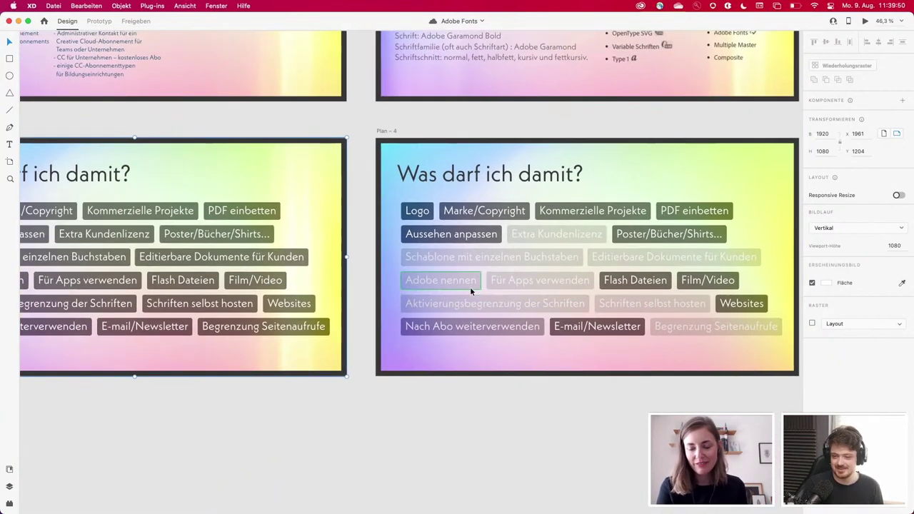
Step: Minimize Adobe XD, bring Safari to the front and open the Adobe Fonts home page
left_click(18, 21)
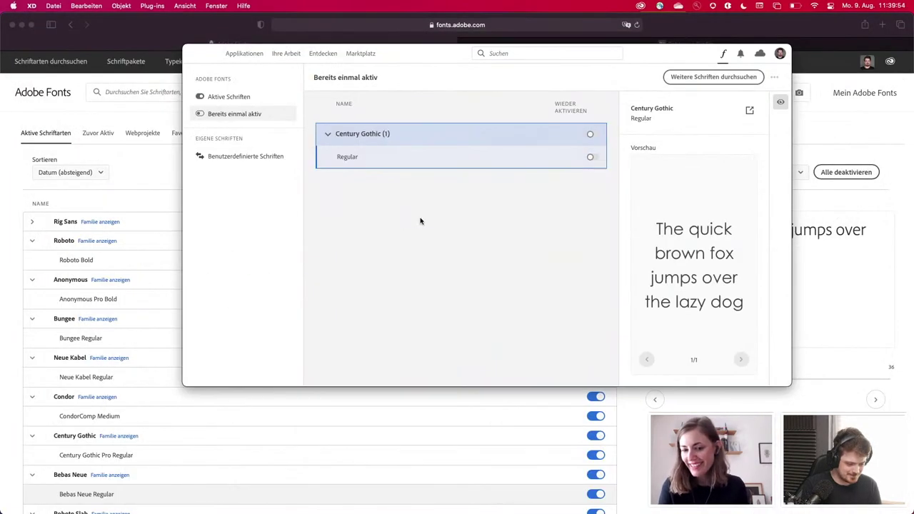
left_click(6, 228)
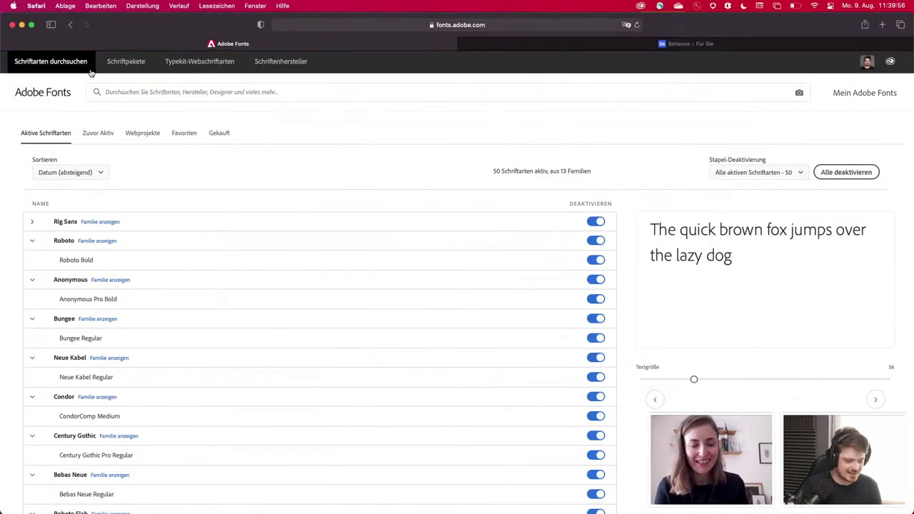
left_click(57, 95)
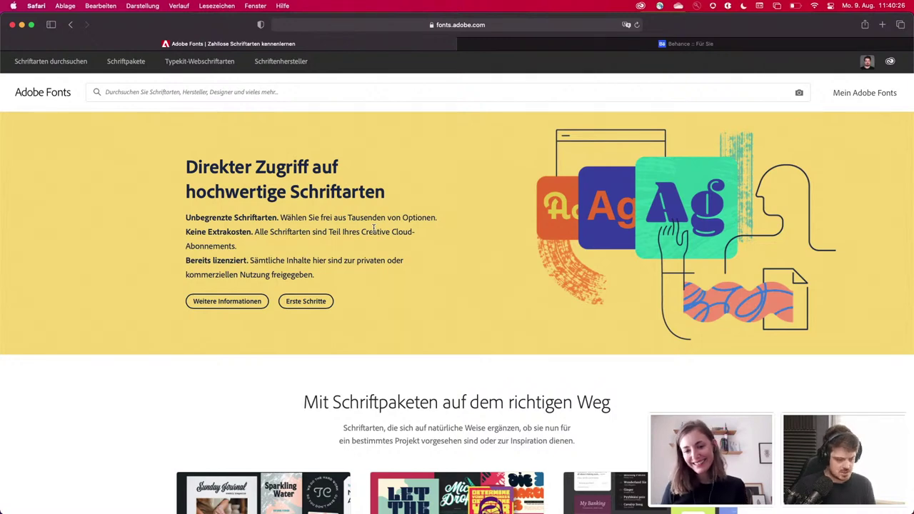
Step: Minimize Safari, switch to Photoshop and create a new 16 x 12 cm document at 118,11 pixels/cm
left_click(22, 25)
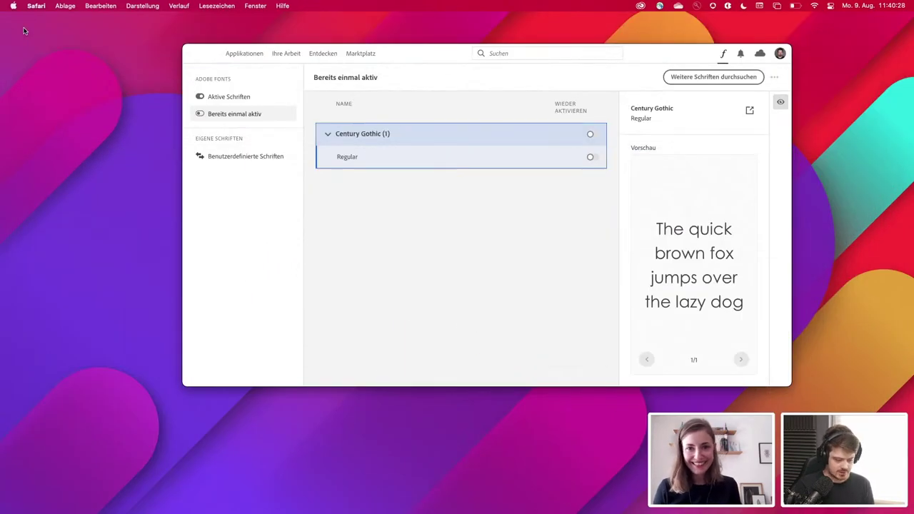
left_click(274, 190)
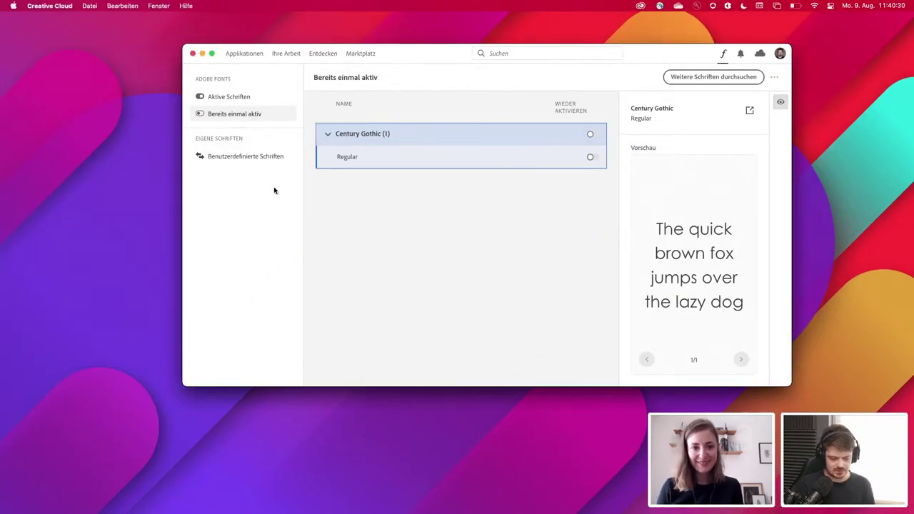
mouse_move(408, 508)
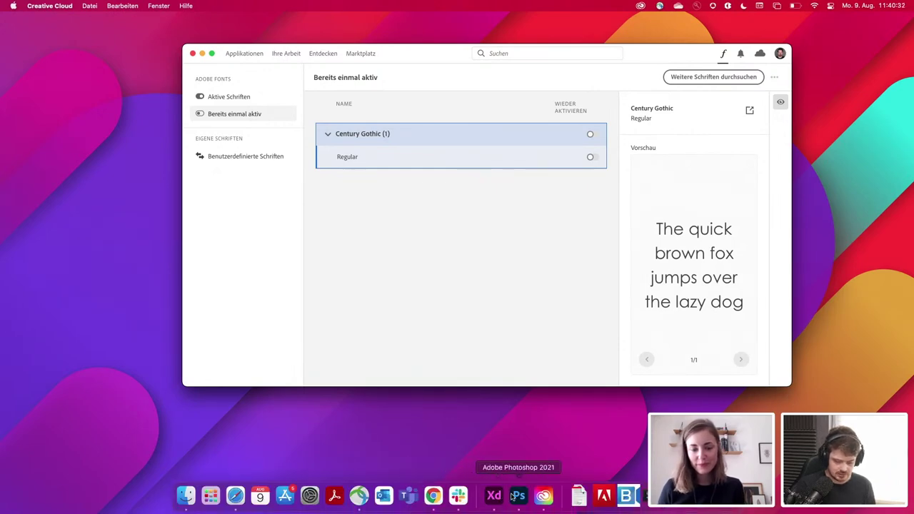
left_click(519, 496)
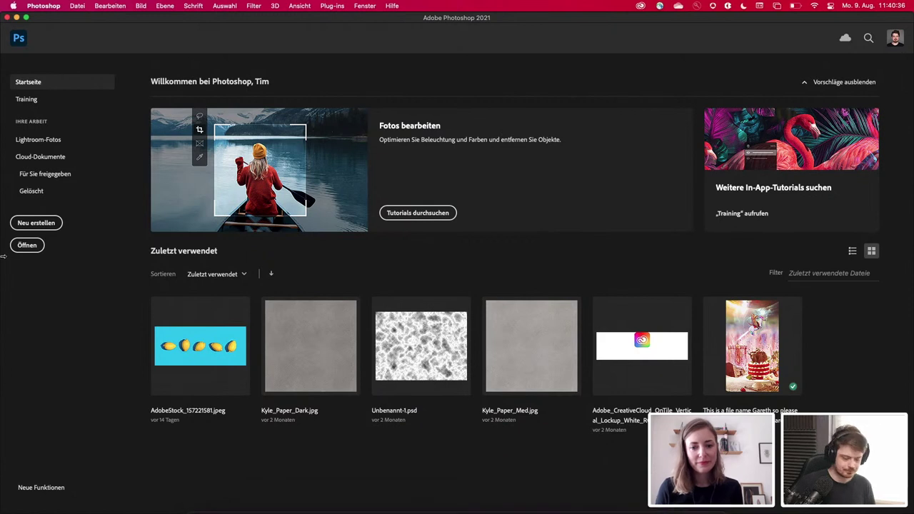
left_click(22, 228)
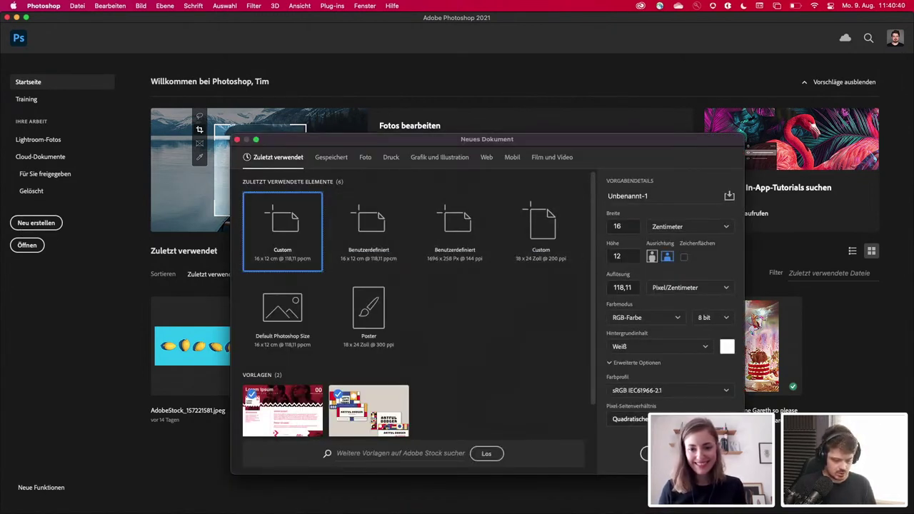
key("Return")
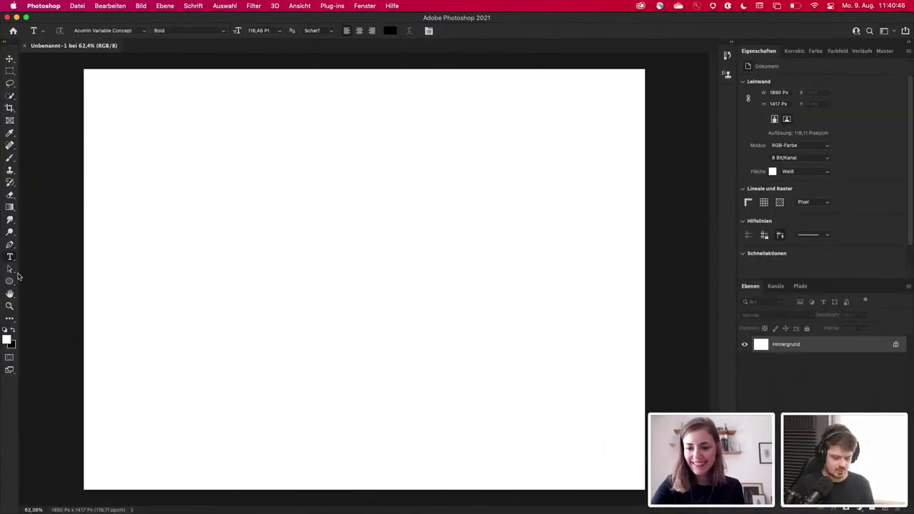
Step: Add the two-line text "Hallo Chat!" to the canvas and shift it up and left so it sits near the middle
left_click(253, 261)
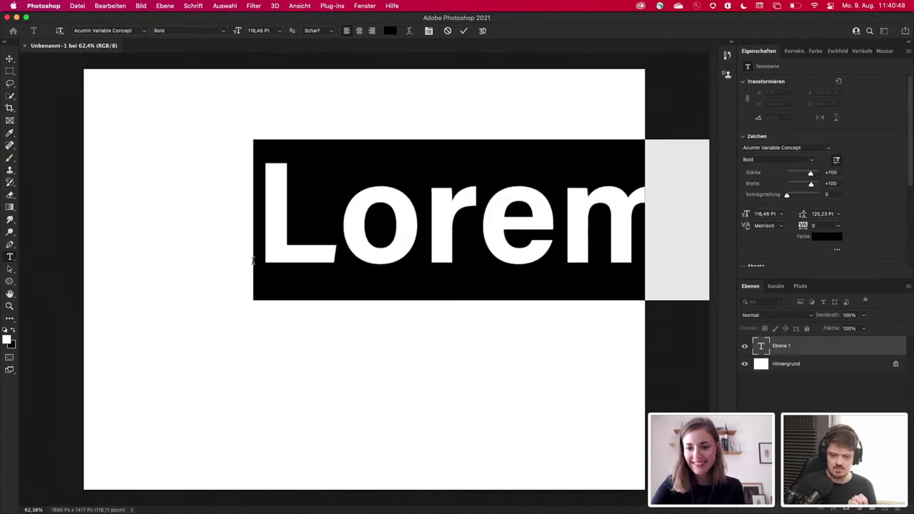
type("Hallo")
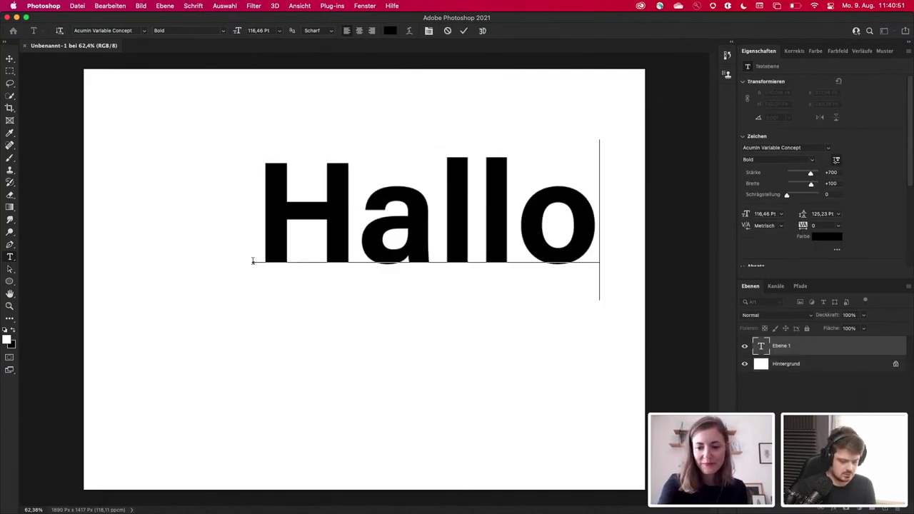
key("Return")
type("Chat!")
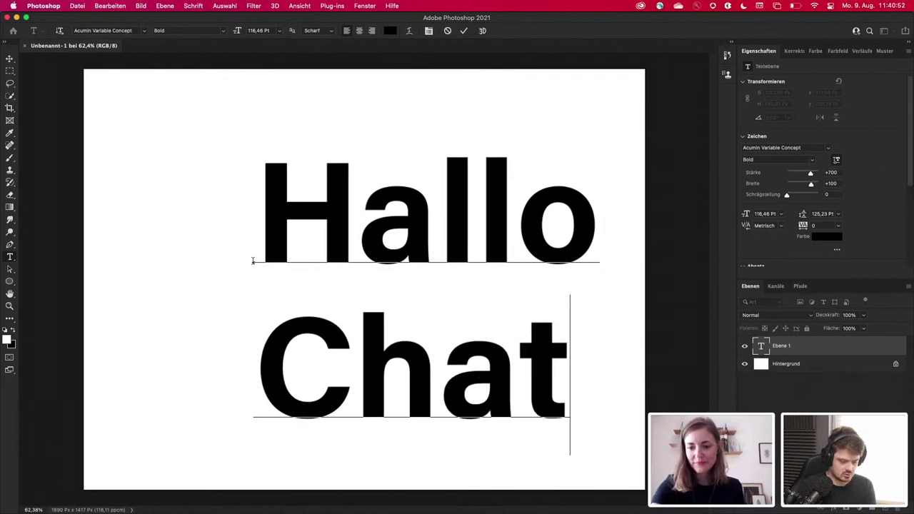
left_click(9, 59)
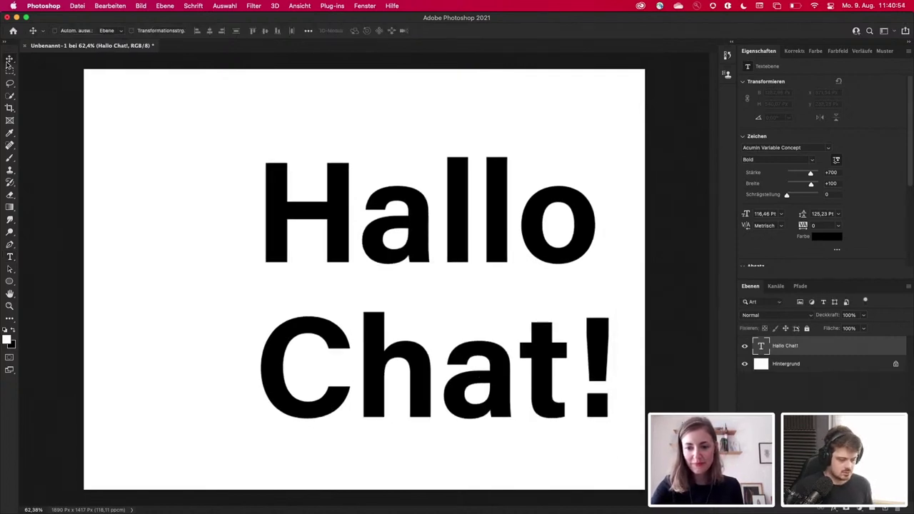
left_click_drag(522, 222, 459, 196)
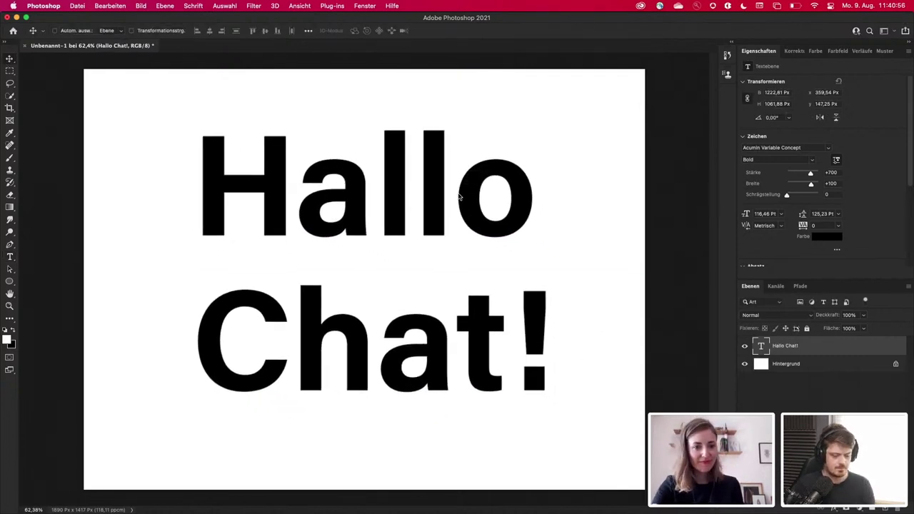
Step: Select all of the "Hallo Chat!" text and examine the available fonts and their type symbols in the font list
key("t")
left_click(409, 210)
key("super+a")
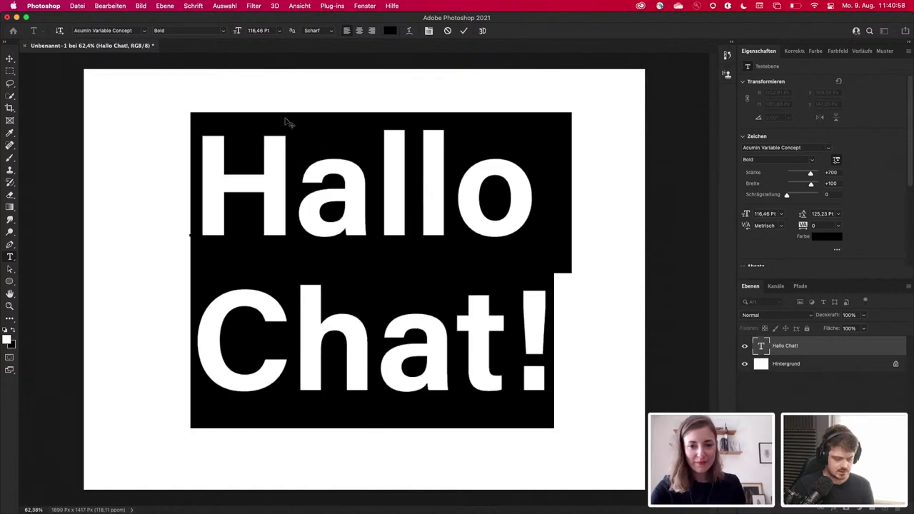
left_click(145, 31)
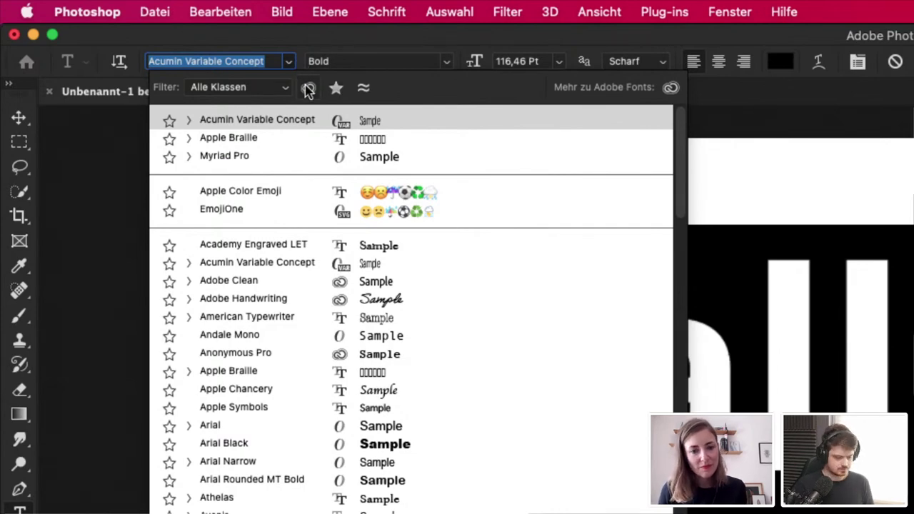
scroll(326, 257, "down", 5)
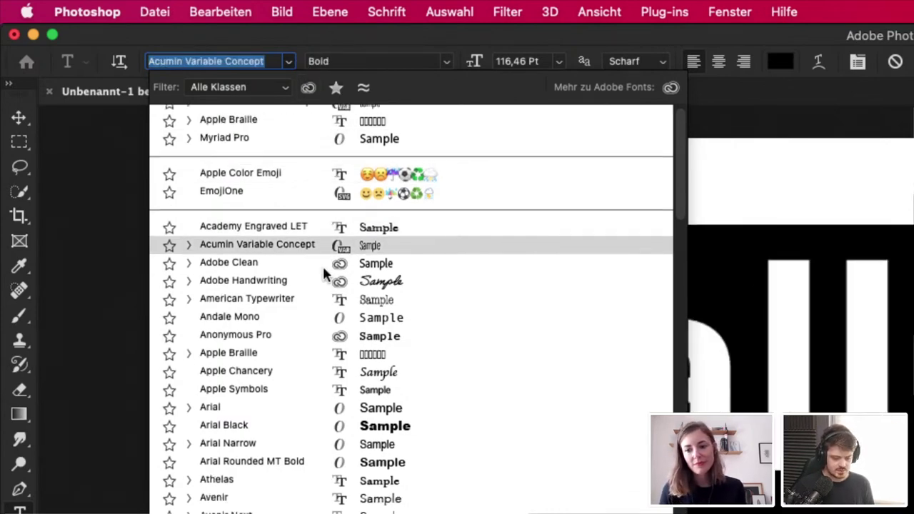
scroll(323, 273, "down", 20)
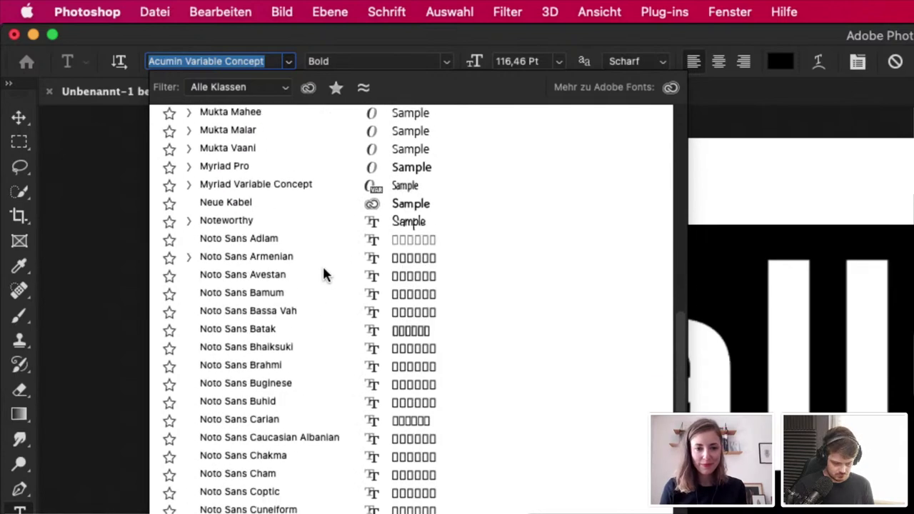
scroll(324, 273, "down", 20)
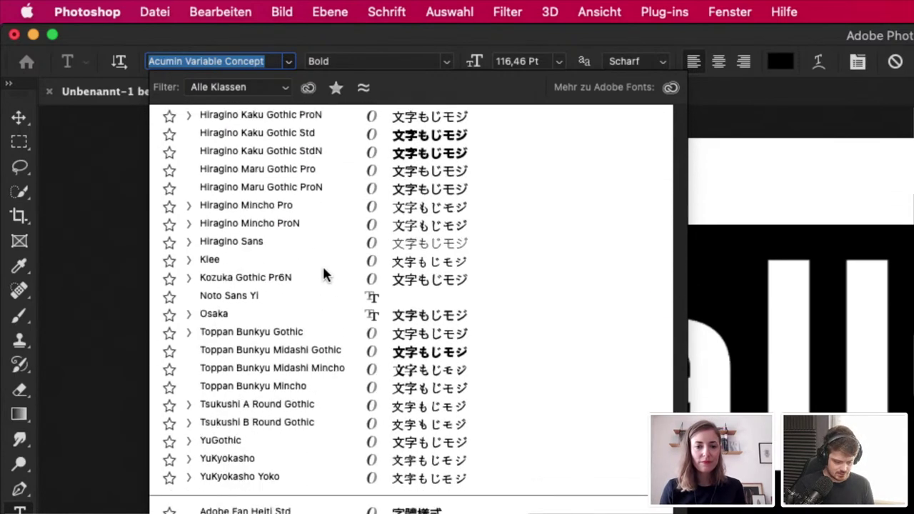
scroll(324, 274, "up", 20)
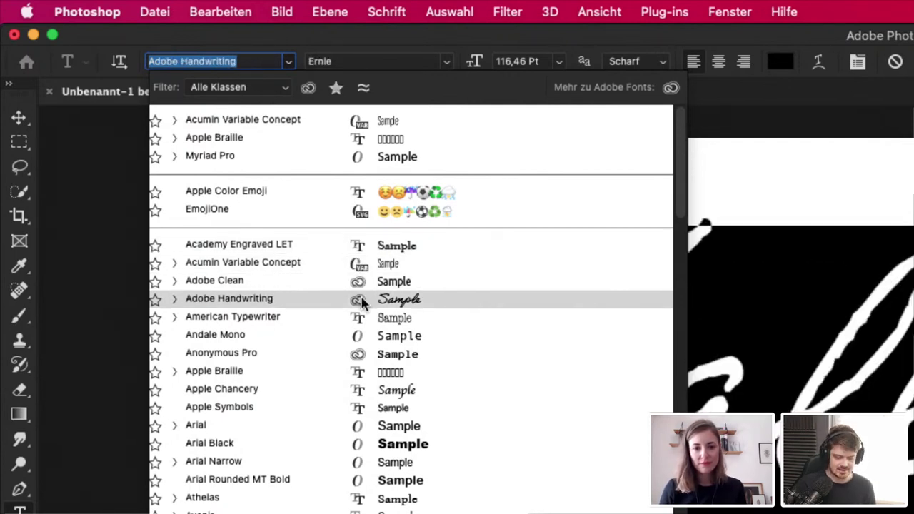
Step: Switch to Adobe XD and examine the font format list with its symbols on the "Lohnt sich das?" artboard
left_click(812, 171)
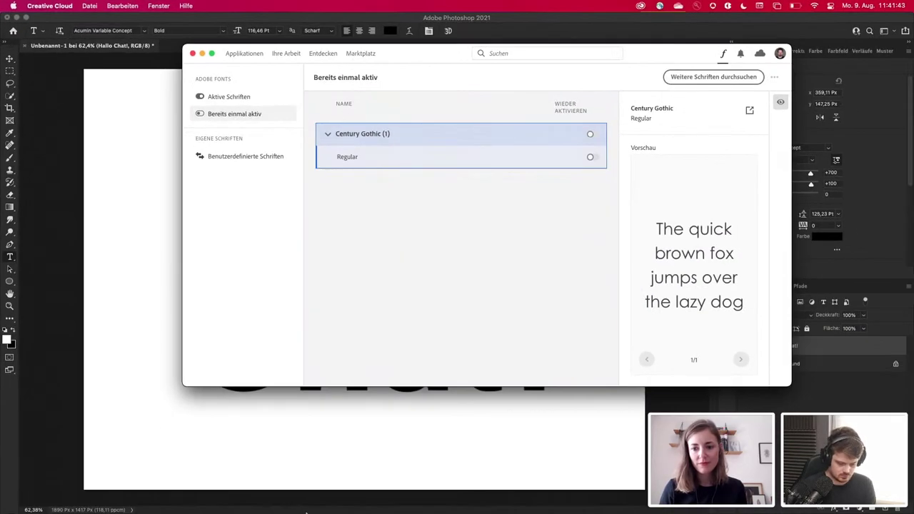
mouse_move(444, 508)
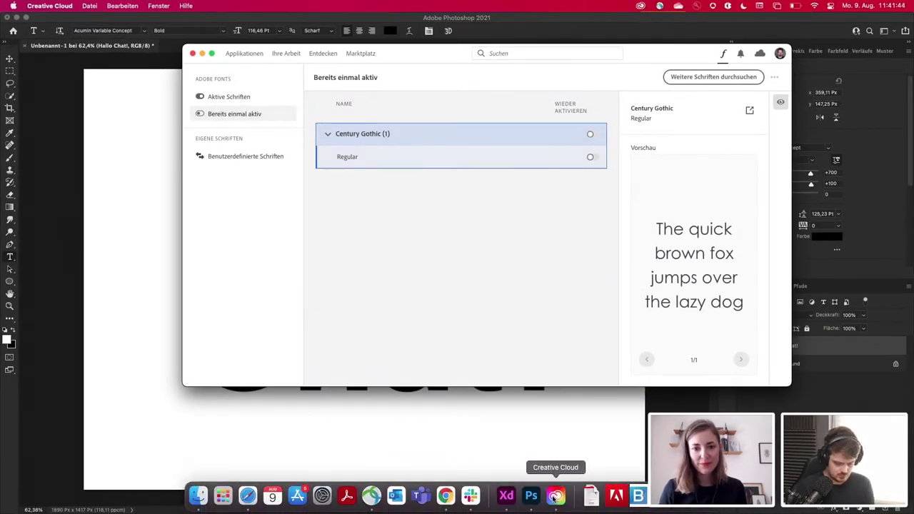
left_click(506, 495)
scroll(546, 370, "up", 4)
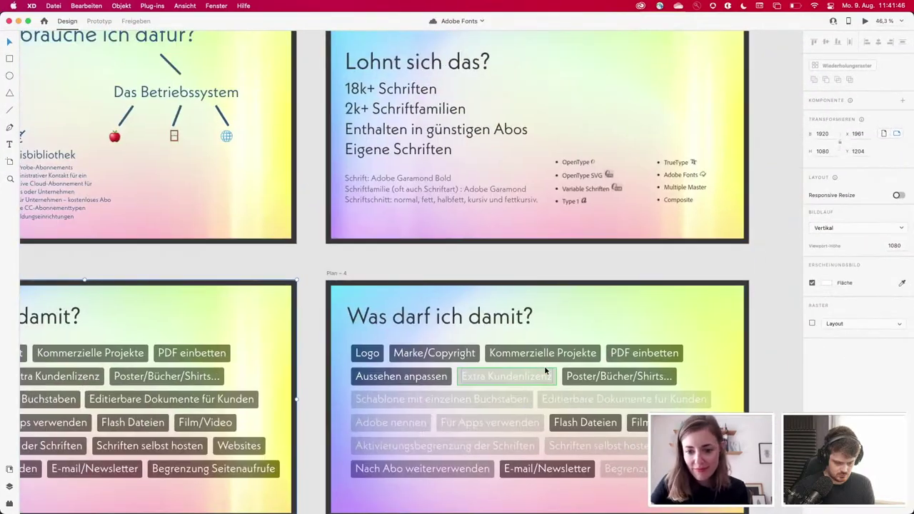
scroll(545, 365, "up", 2)
scroll(544, 365, "right", 2)
scroll(639, 218, "up", 6)
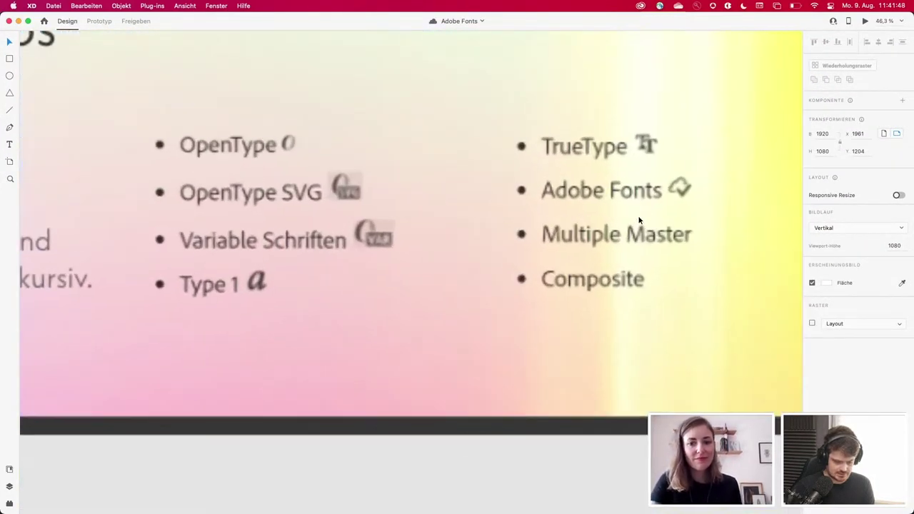
scroll(639, 220, "up", 2)
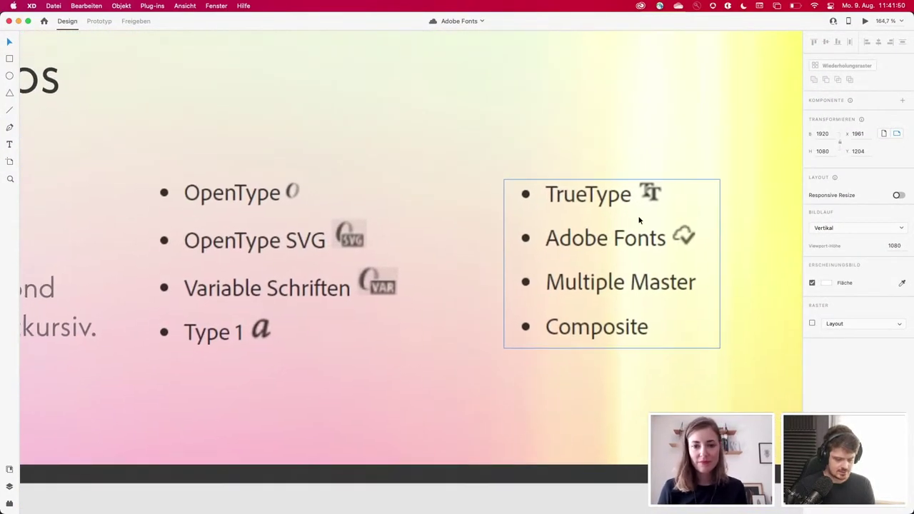
scroll(636, 218, "down", 2)
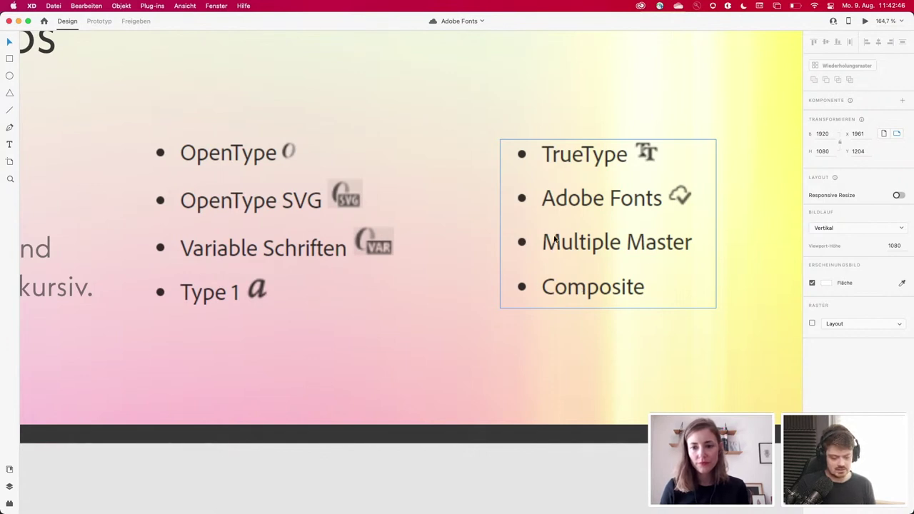
key("Escape")
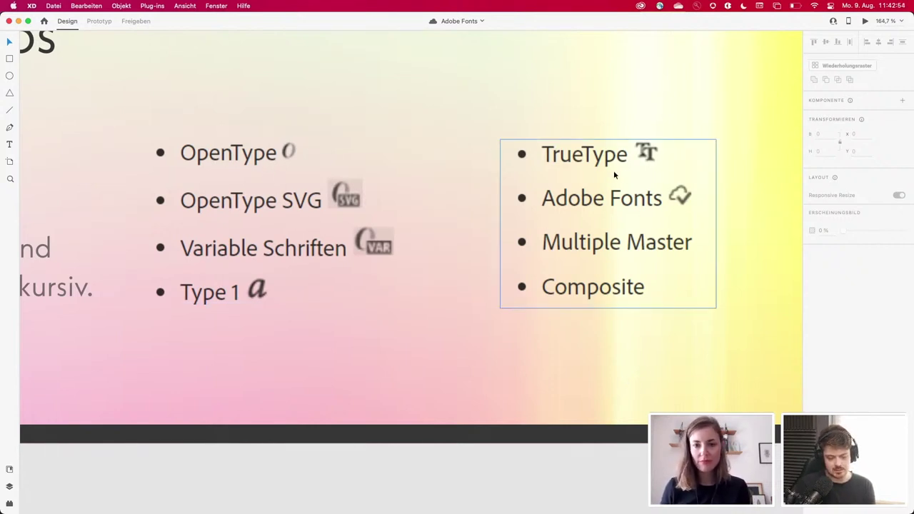
Step: Switch back to Photoshop, look through the font list and set the "Hallo Chat!" text to Adobe Clean
key("ctrl+Up")
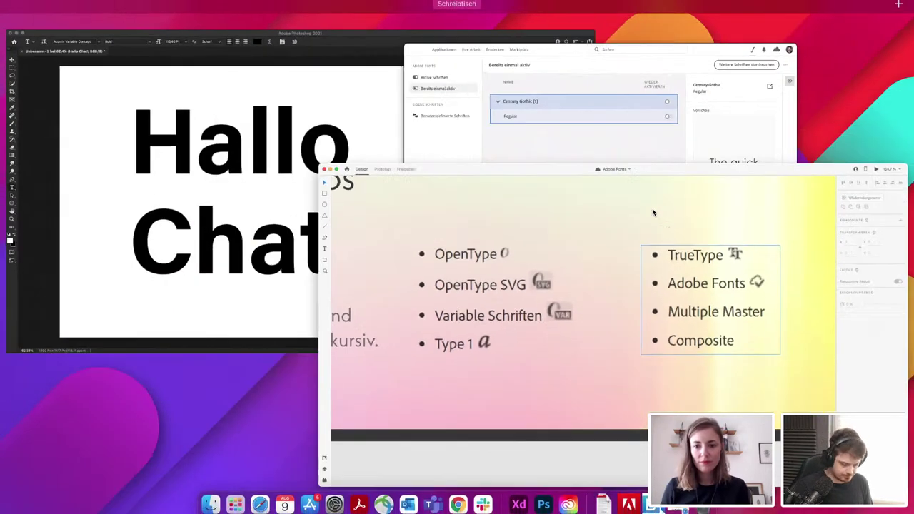
left_click(315, 157)
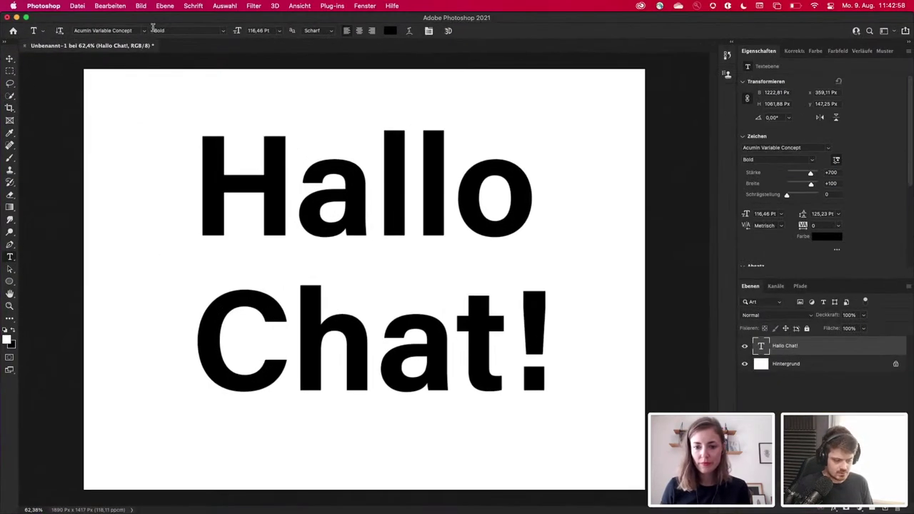
left_click(146, 31)
key("Down")
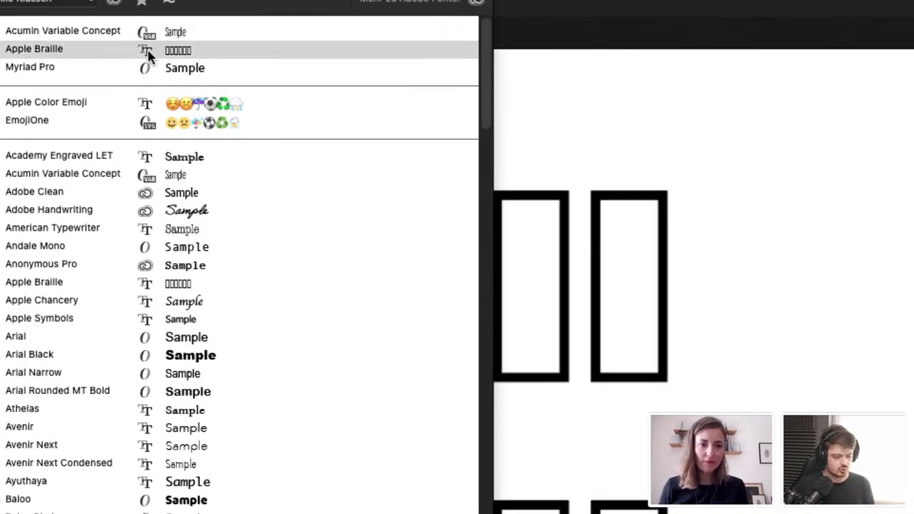
scroll(145, 71, "down", 10)
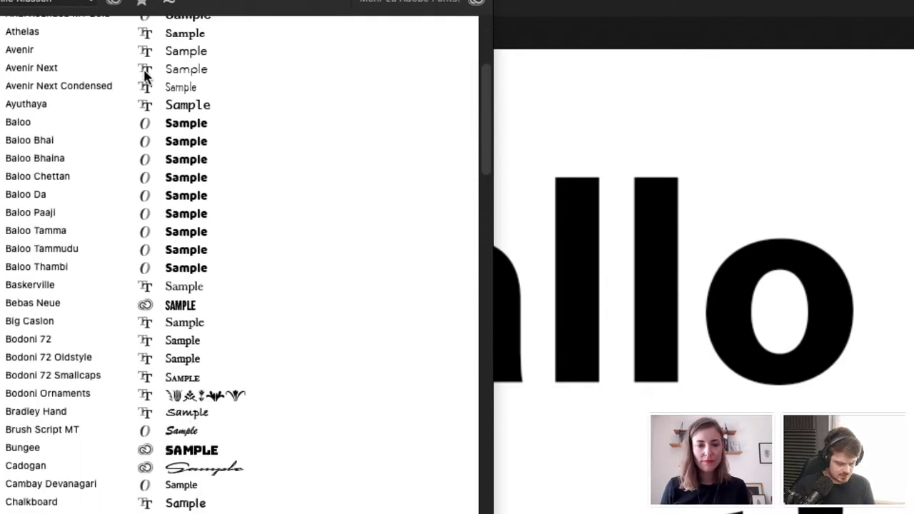
scroll(145, 75, "down", 15)
scroll(144, 77, "down", 20)
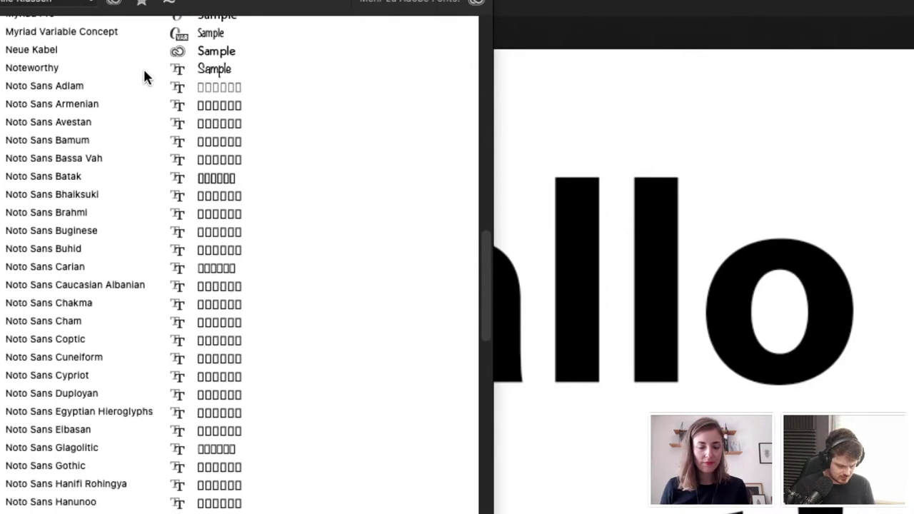
scroll(143, 77, "down", 20)
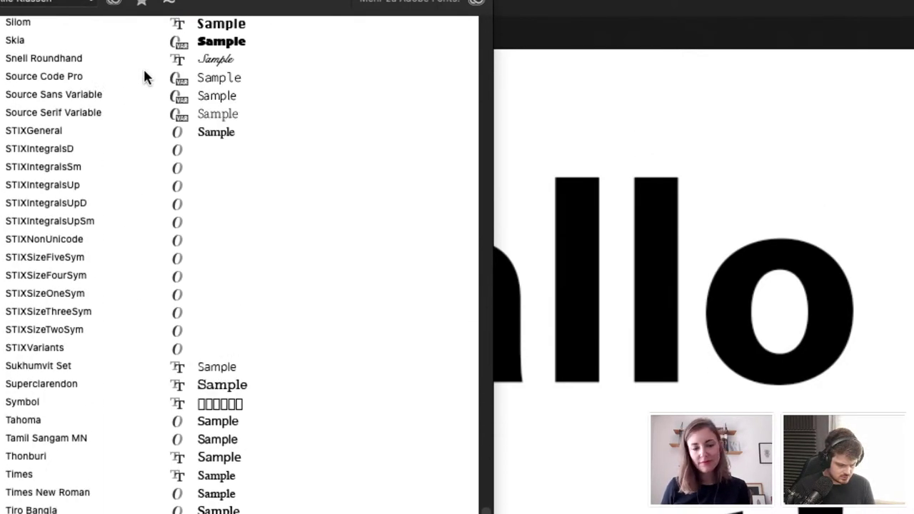
scroll(143, 76, "down", 20)
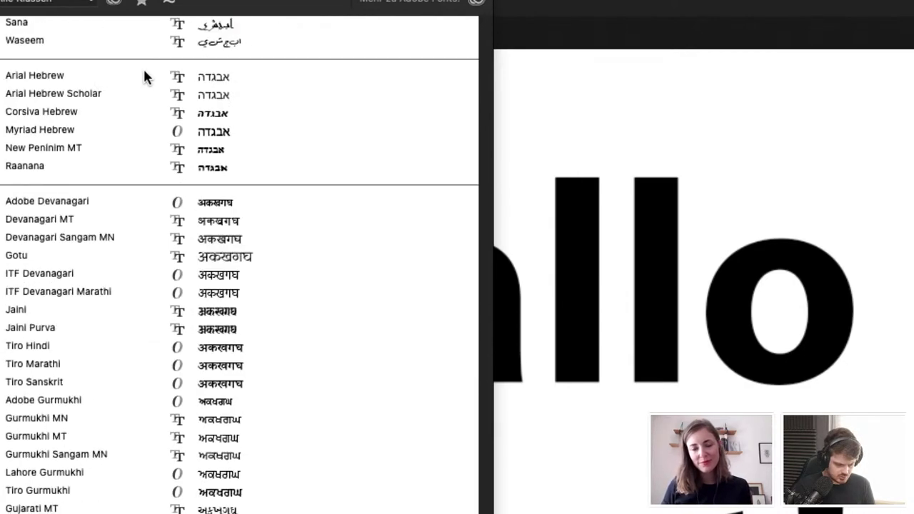
scroll(144, 76, "up", 20)
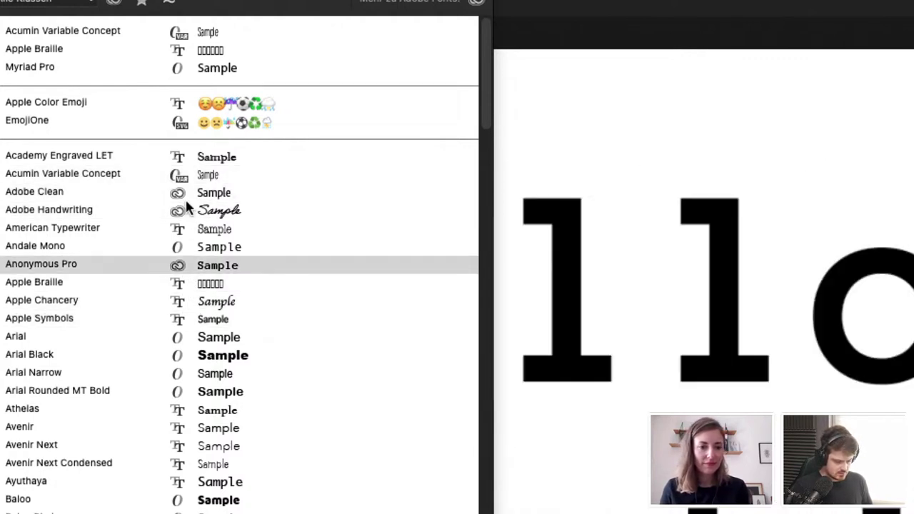
left_click(184, 191)
key("super+minus")
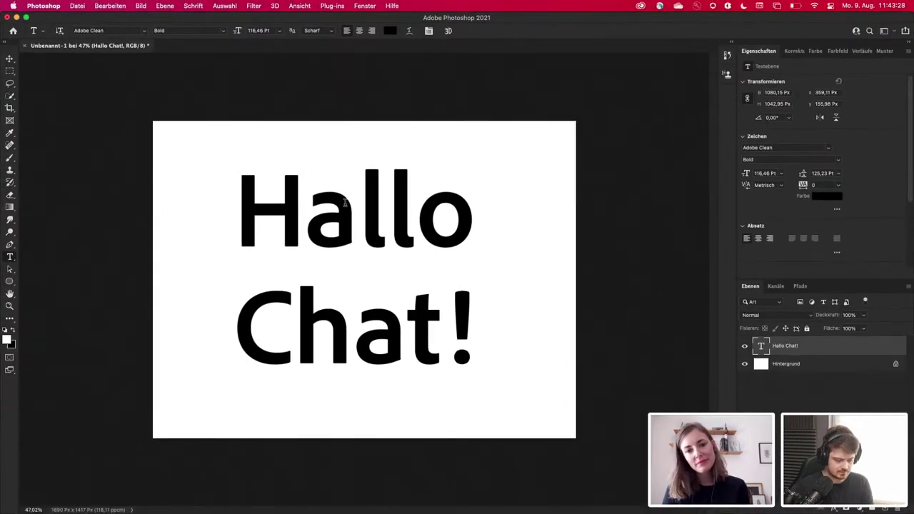
Step: Overwrite both lines of the text with the random letters "gfkhpdjfgepu" and undo the replacement
left_click(505, 329)
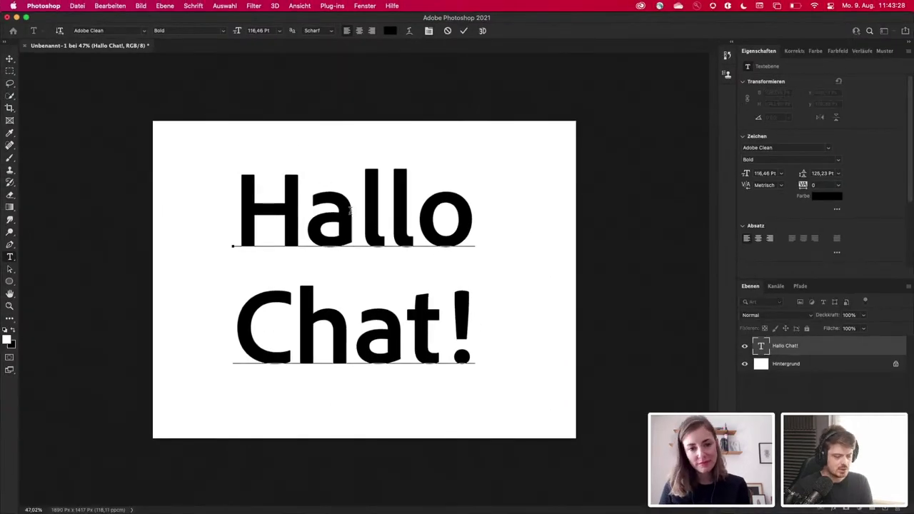
left_click_drag(472, 327, 210, 249)
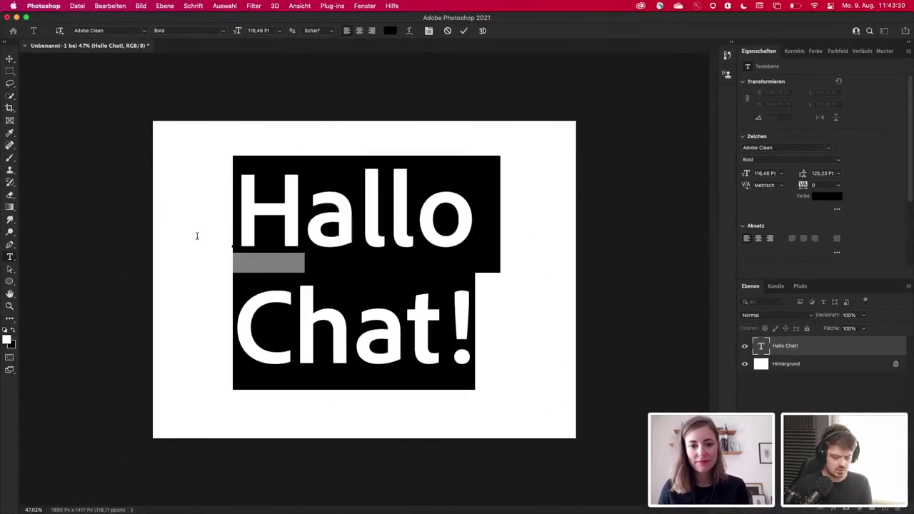
type("gfkhpdj")
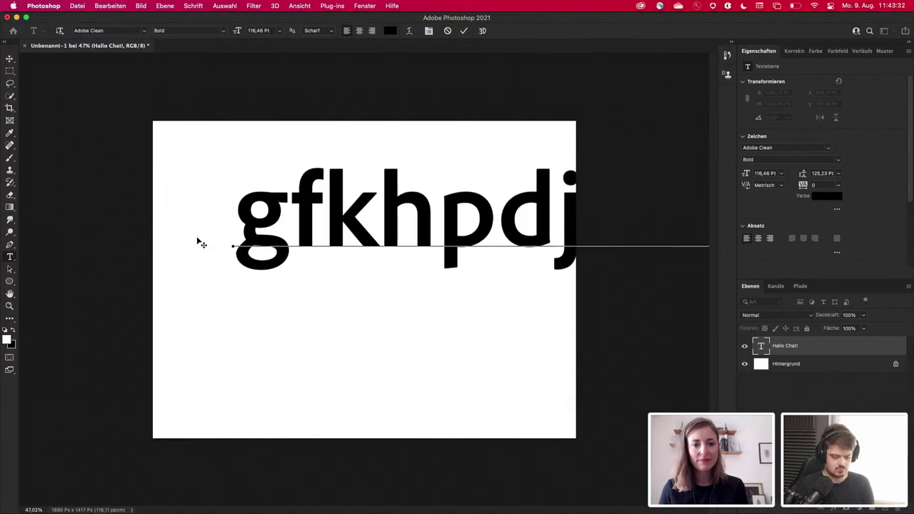
left_click(202, 244)
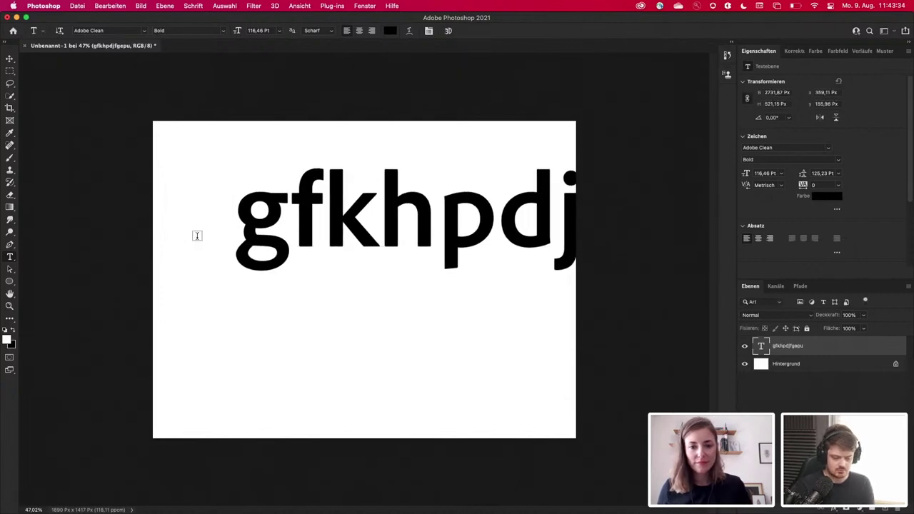
key("super+z")
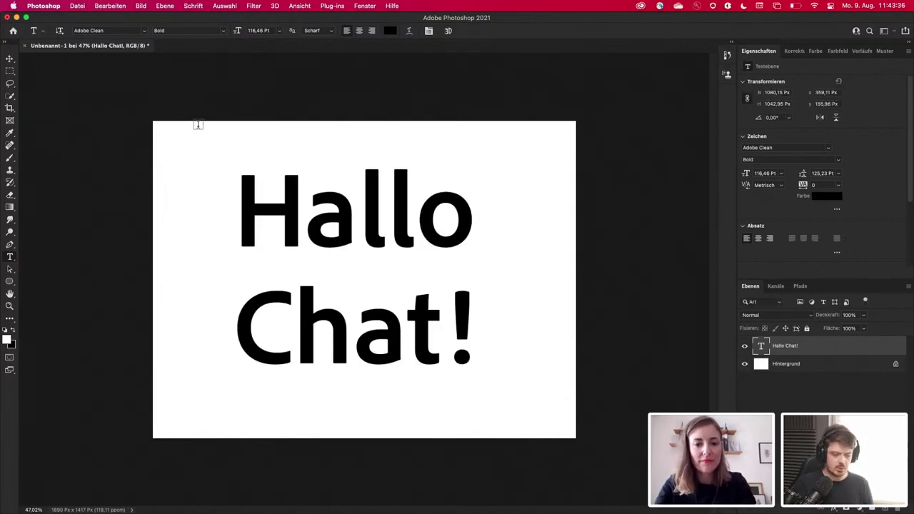
Step: Mark Adobe Clean as a favourite font and try the favourites and Adobe Fonts filters on the font list
left_click(144, 30)
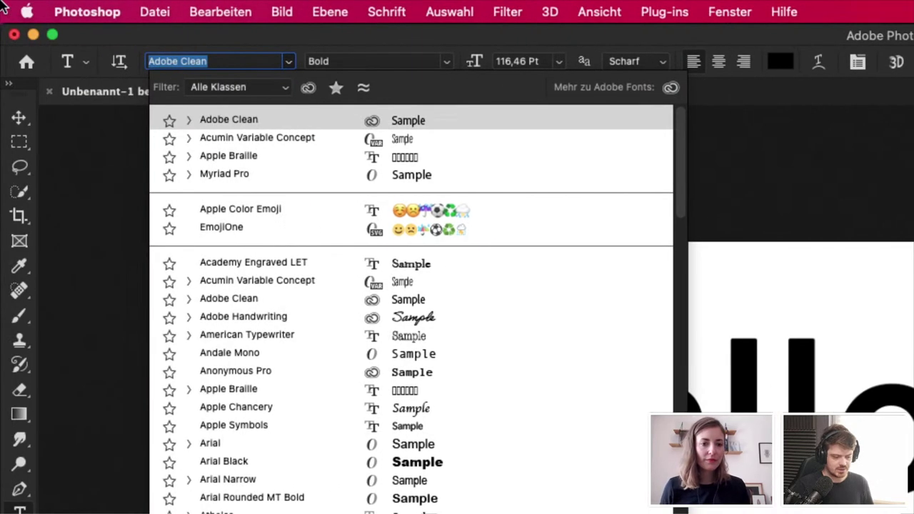
left_click(169, 121)
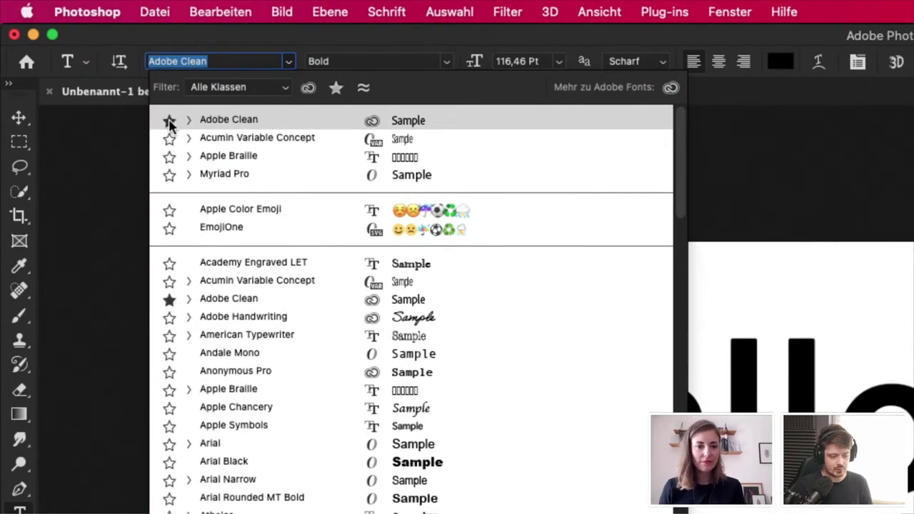
left_click(335, 88)
left_click(335, 89)
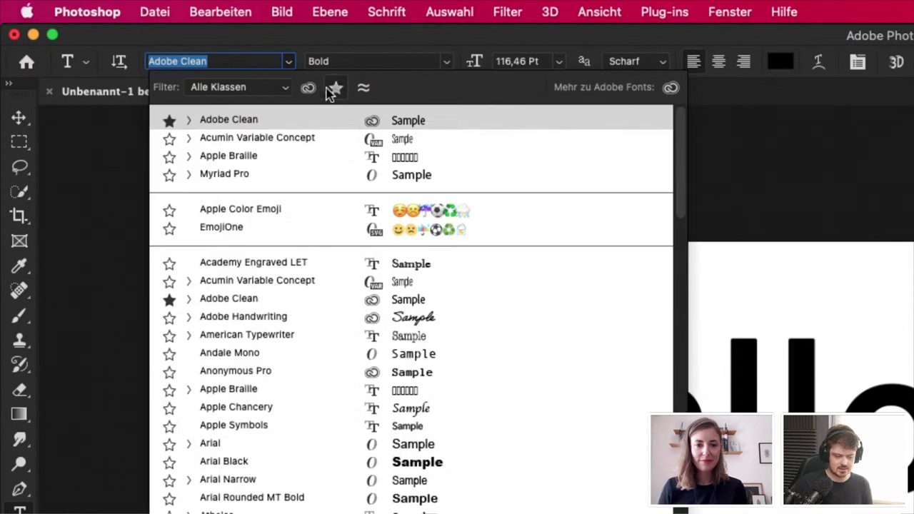
left_click(308, 88)
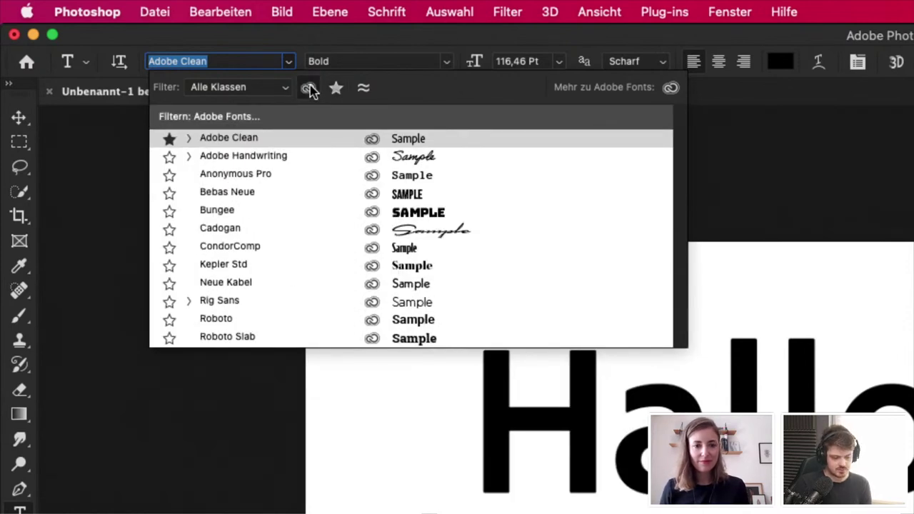
left_click(309, 88)
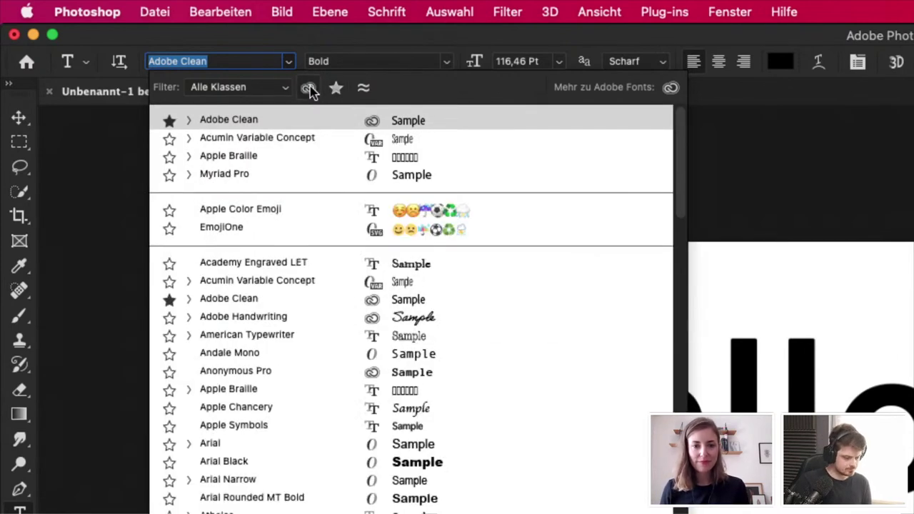
Step: Try the Sans Serif class filter on the font list and reset the filter to Alle Klassen
left_click(261, 96)
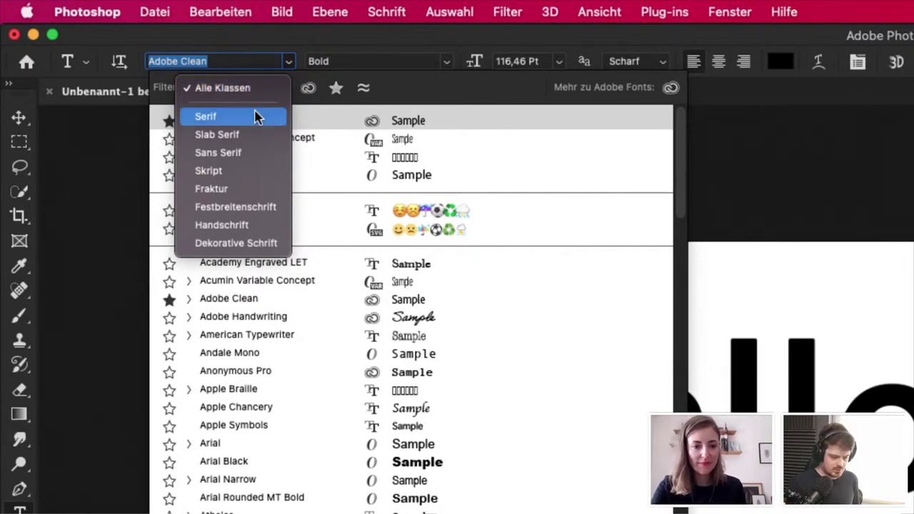
left_click(245, 154)
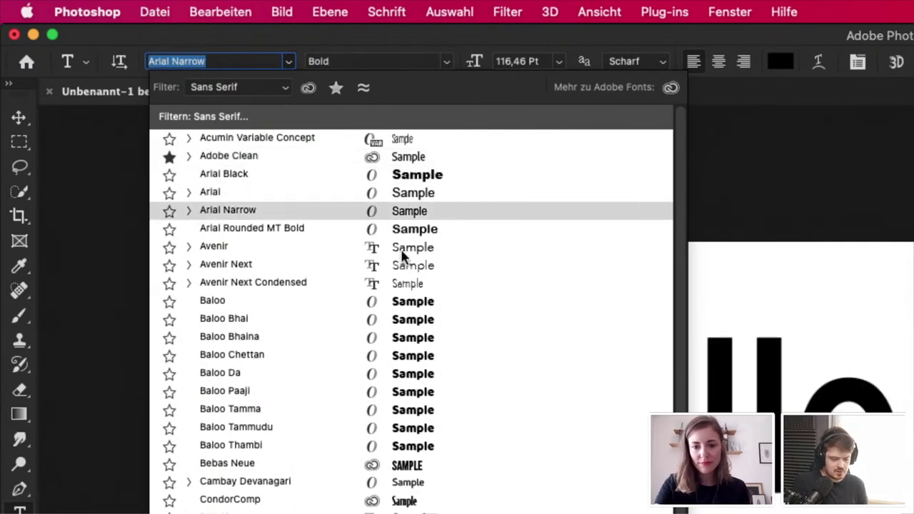
left_click(286, 93)
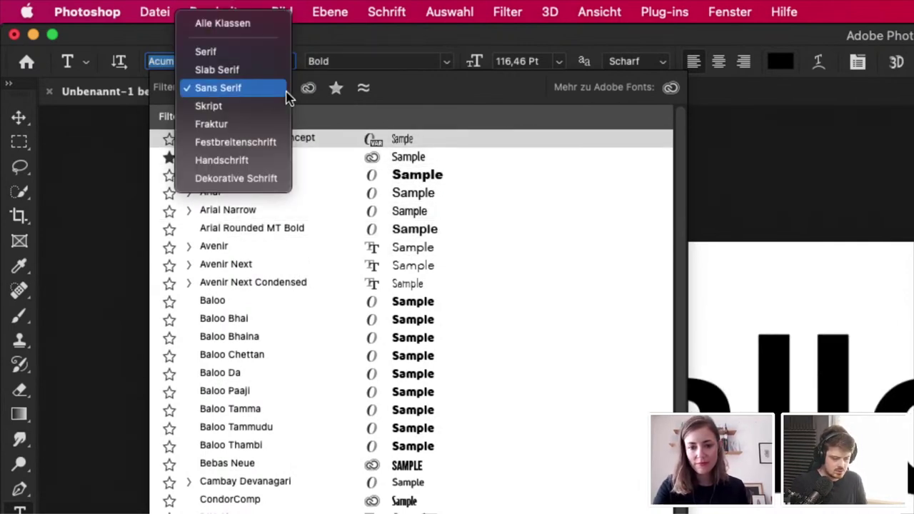
left_click(241, 24)
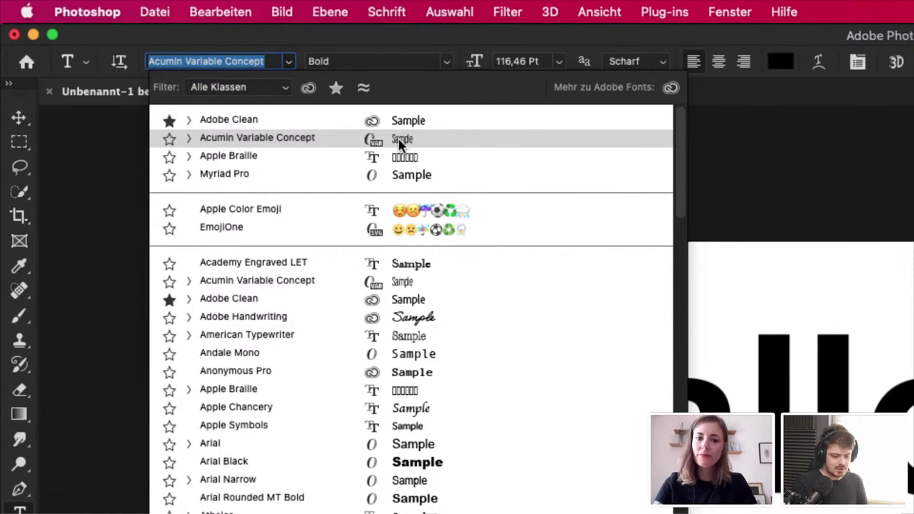
Step: Set the "Hallo Chat!" text to Acumin Variable Concept and look through its list of font styles
left_click(288, 138)
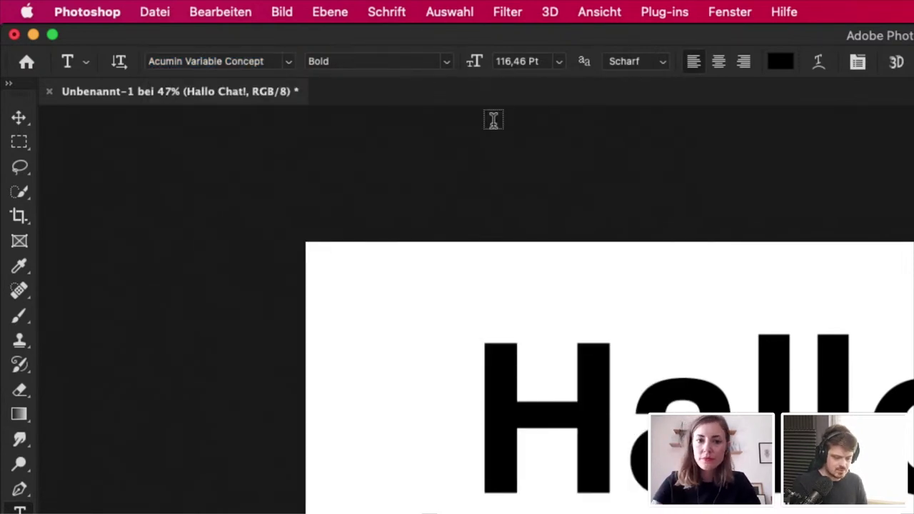
key("super+0")
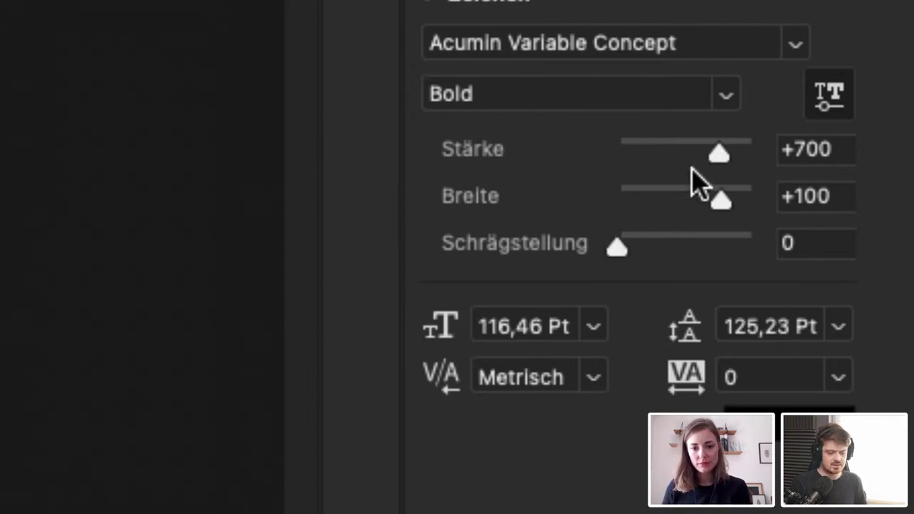
left_click(720, 101)
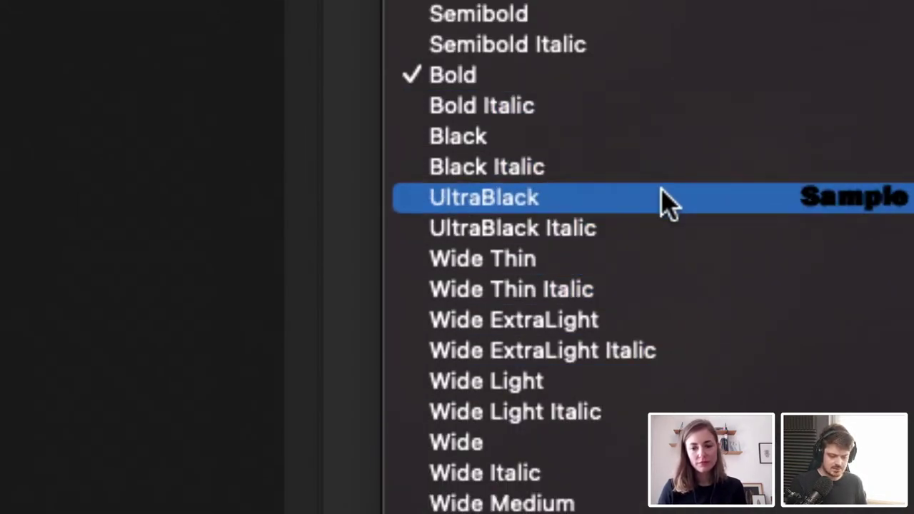
scroll(679, 10, "up", 10)
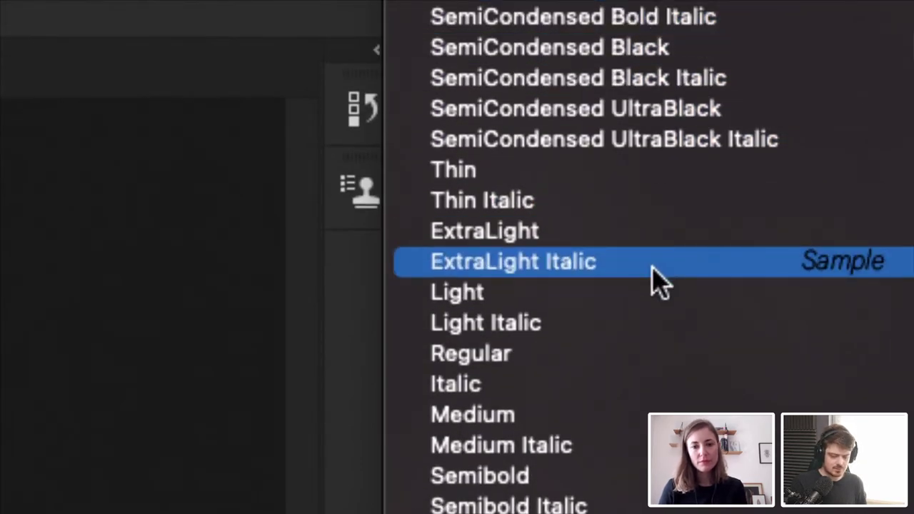
left_click(652, 270)
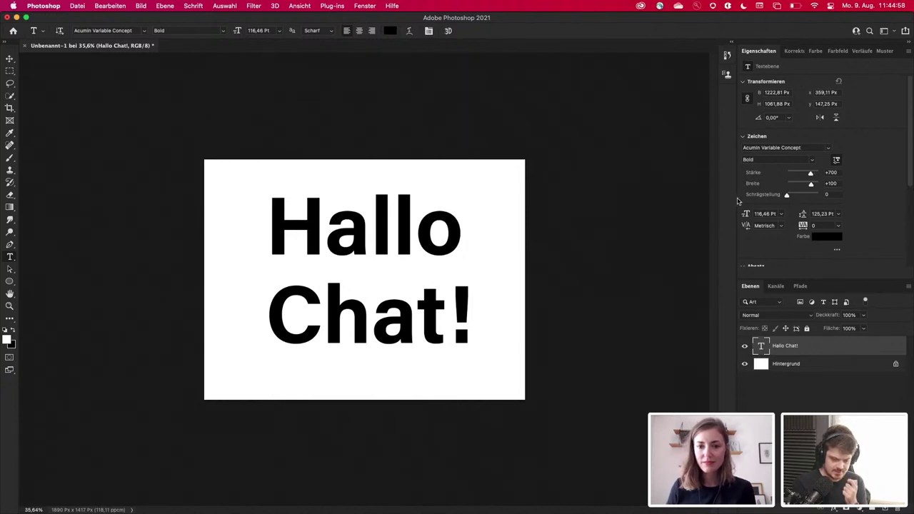
Step: Try the variable font settings on the text, with Stärke at 561 and Breite at 99
mouse_move(736, 198)
left_mouse_down()
mouse_move(653, 199)
mouse_move(740, 200)
left_mouse_up()
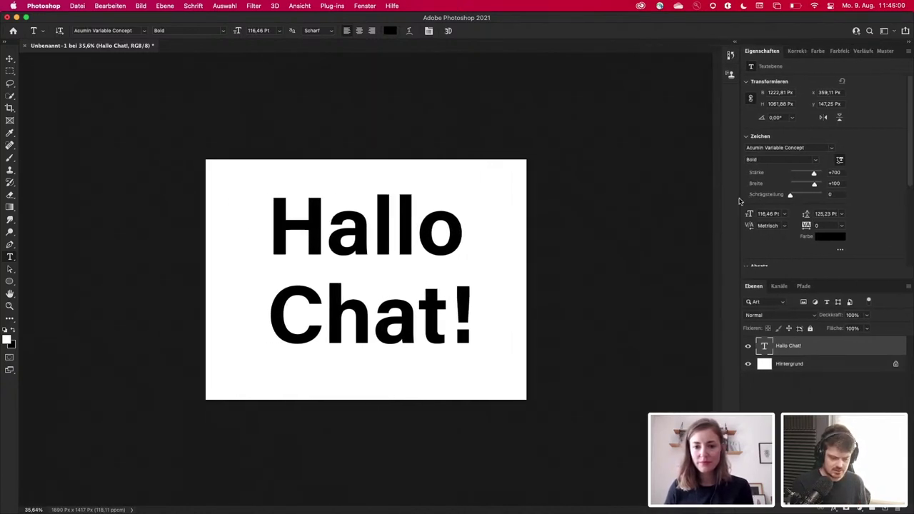
mouse_move(814, 173)
left_mouse_down()
mouse_move(798, 175)
mouse_move(811, 186)
mouse_move(798, 187)
mouse_move(814, 187)
left_mouse_up()
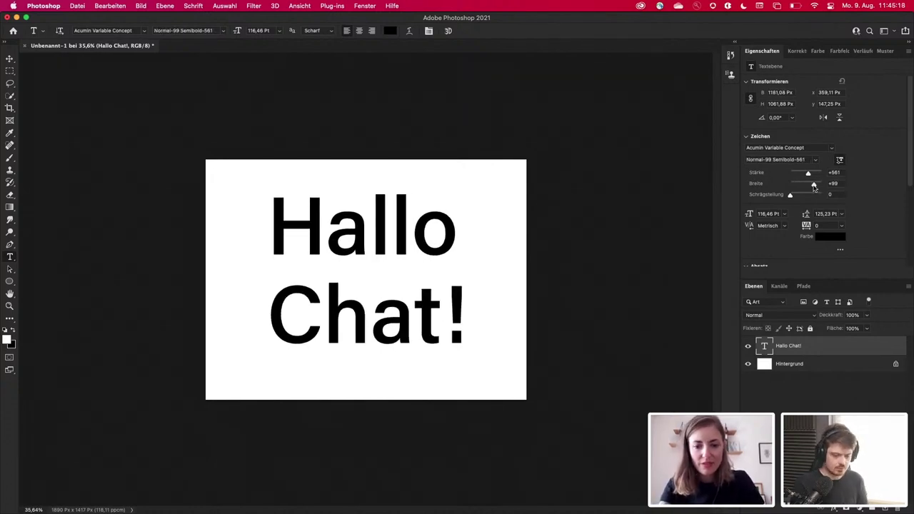
left_click_drag(791, 197, 765, 186)
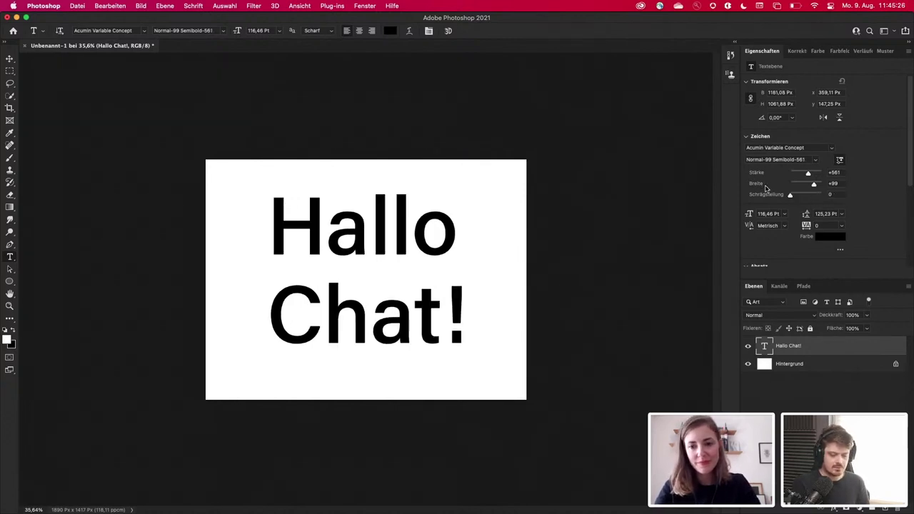
Step: Set the text's font style to ExtraCondensed Bold and adjust its Stärke to 682
left_click(840, 162)
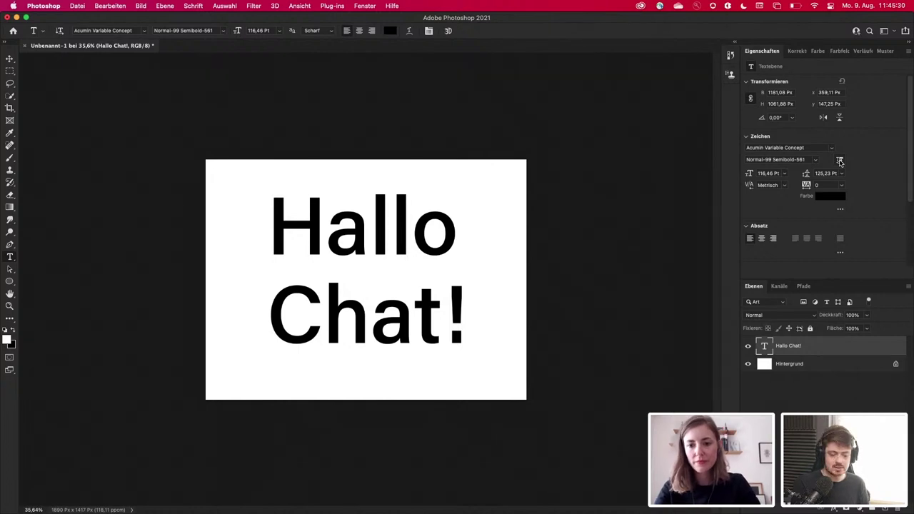
left_click(811, 159)
left_click(815, 160)
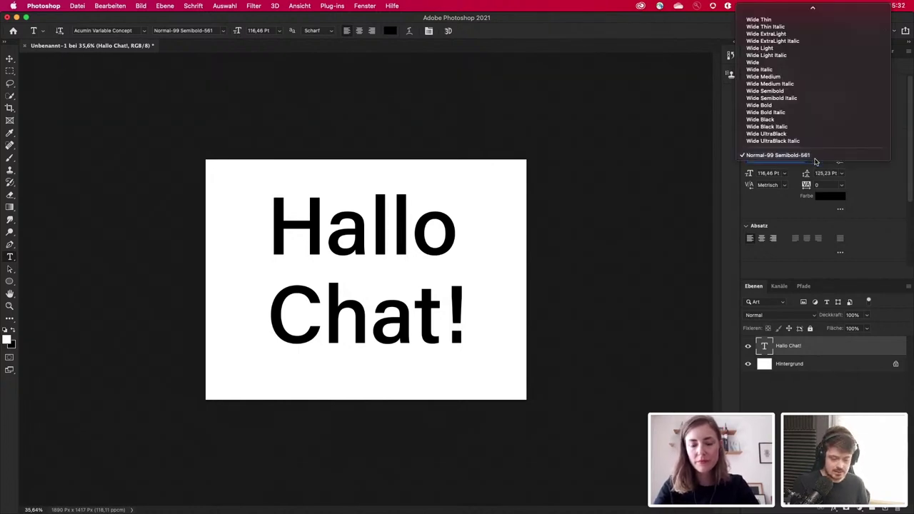
scroll(791, 107, "up", 10)
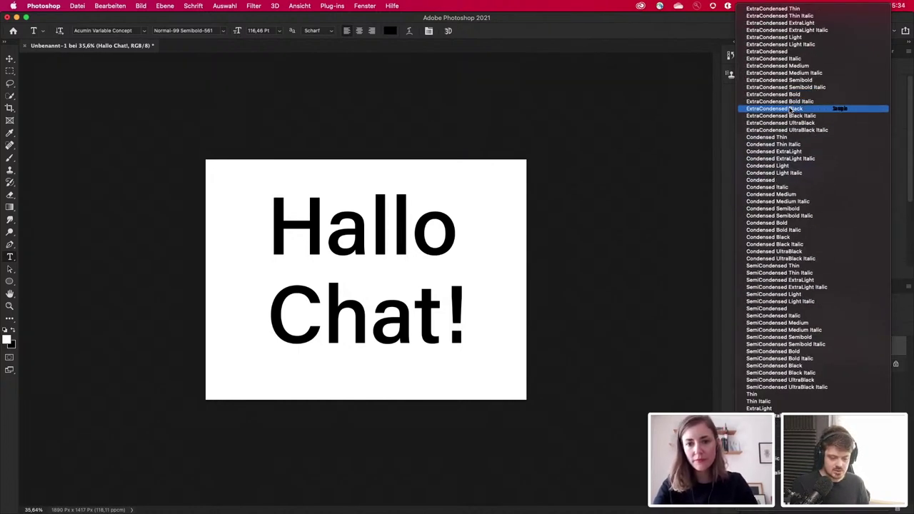
left_click(784, 95)
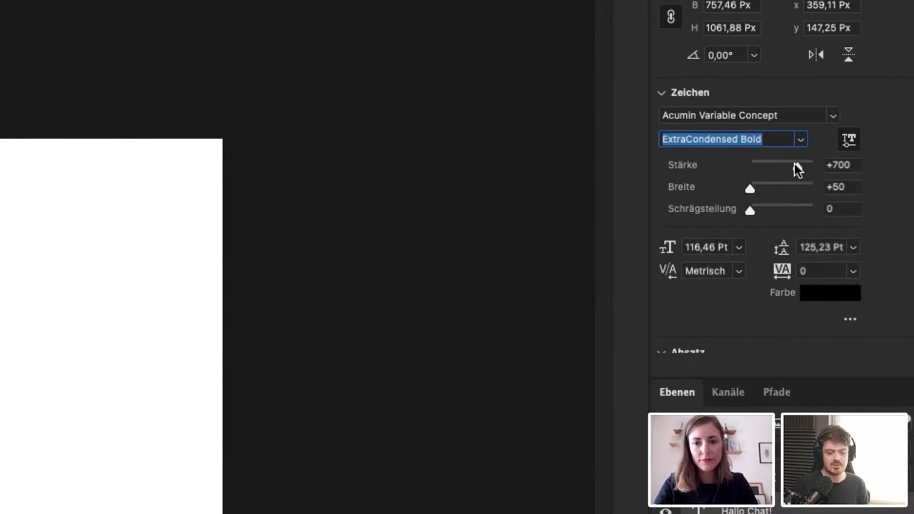
left_click_drag(798, 171, 795, 170)
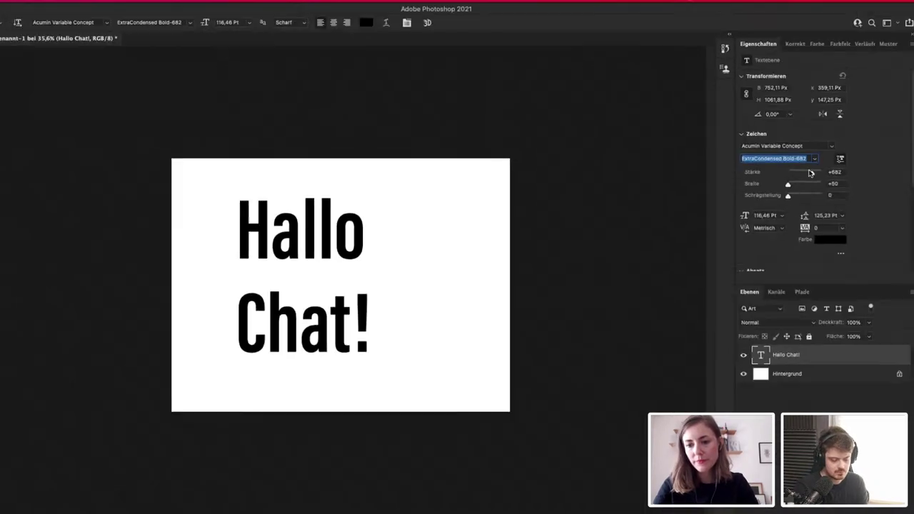
Step: Delete the "Hallo Chat!" text layer and restore it
left_click_drag(301, 244, 262, 238)
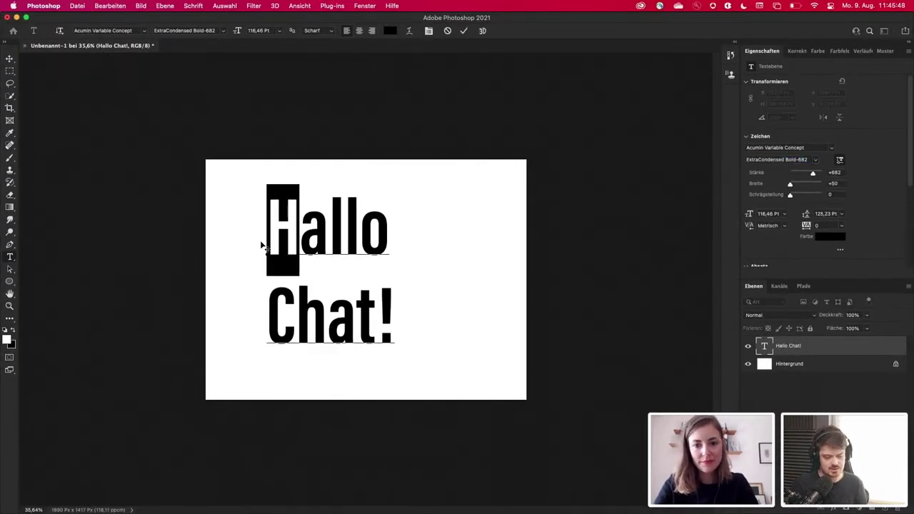
double_click(322, 222)
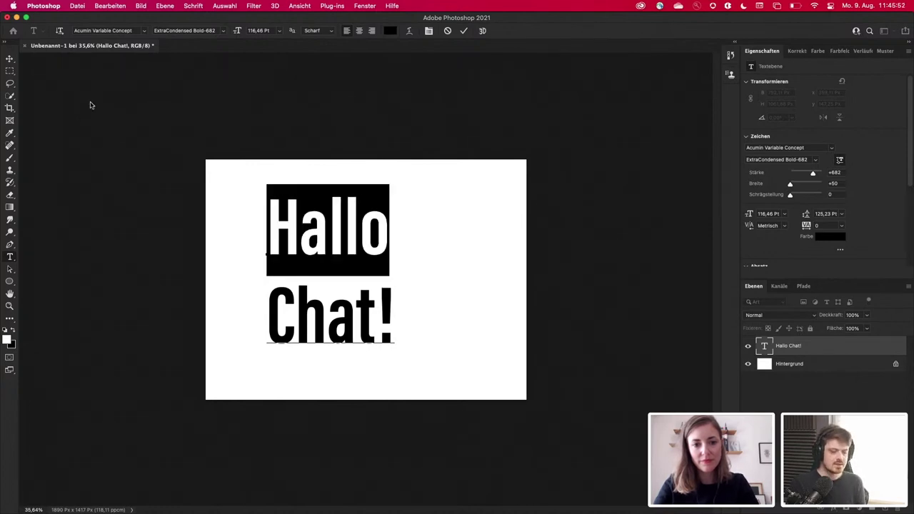
left_click(10, 58)
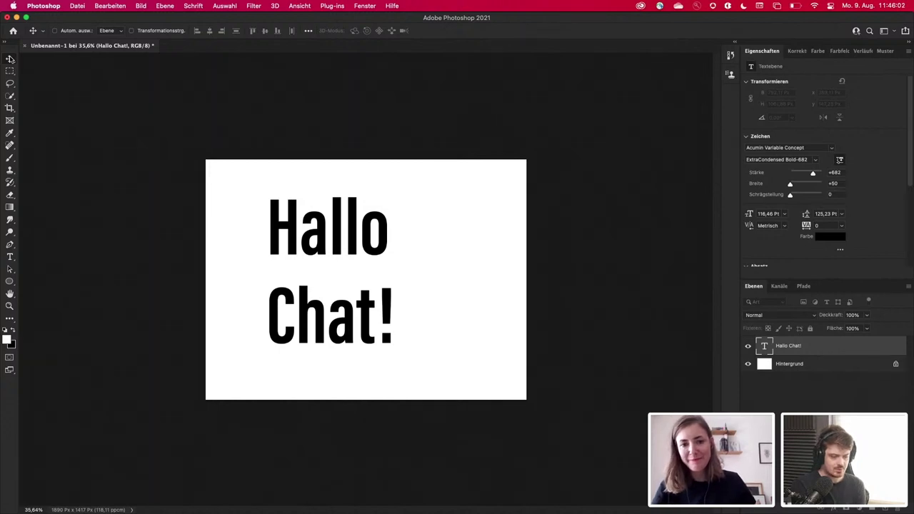
key("Delete")
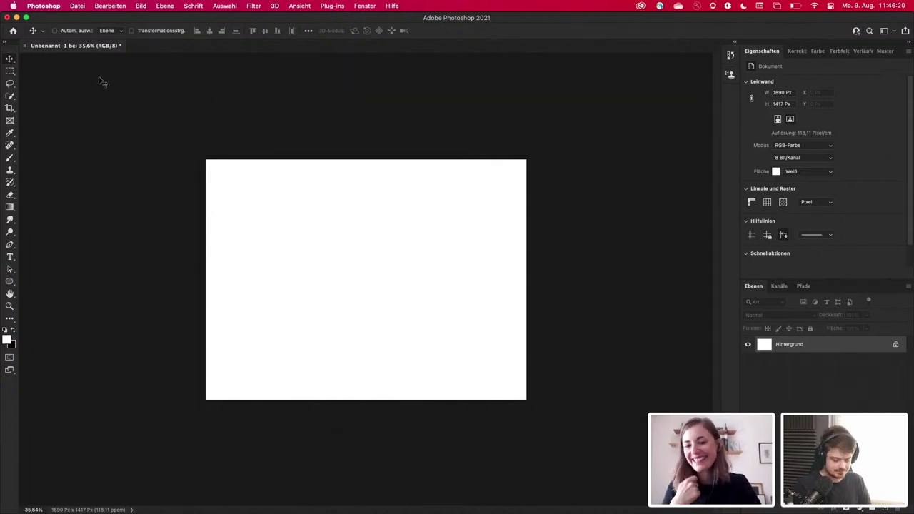
key("super+v")
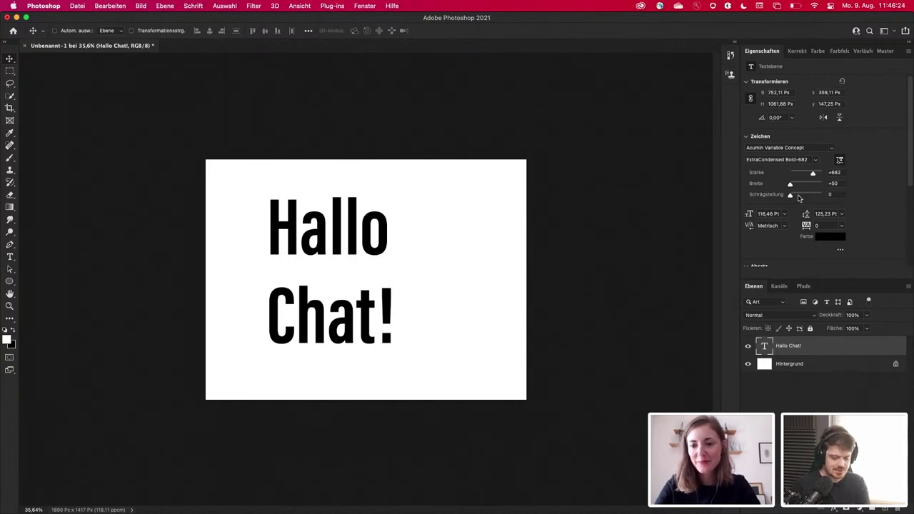
Step: Try stretching the "Hallo Chat!" text horizontally to about 113.5% with Free Transform
left_click_drag(789, 194, 718, 198)
key("super+t")
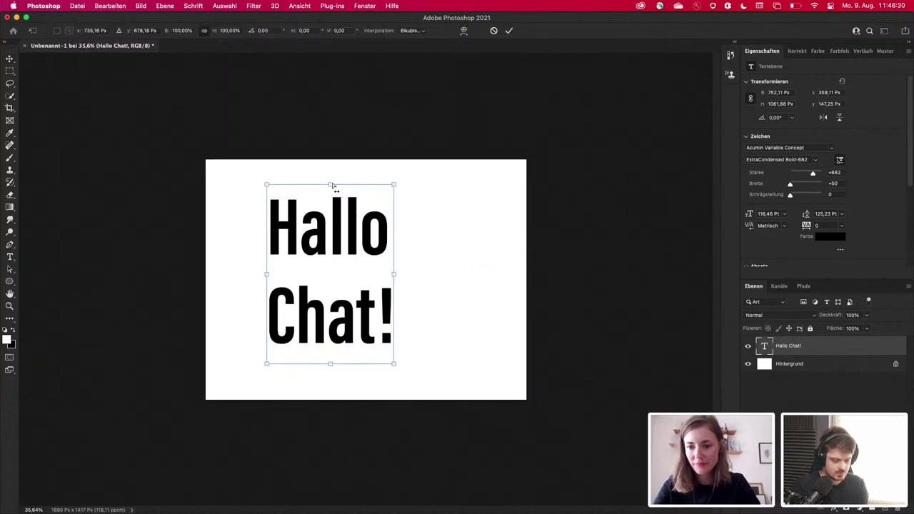
mouse_move(332, 186)
left_mouse_down()
mouse_move(368, 184)
mouse_move(286, 183)
mouse_move(332, 184)
left_mouse_up()
key("Return")
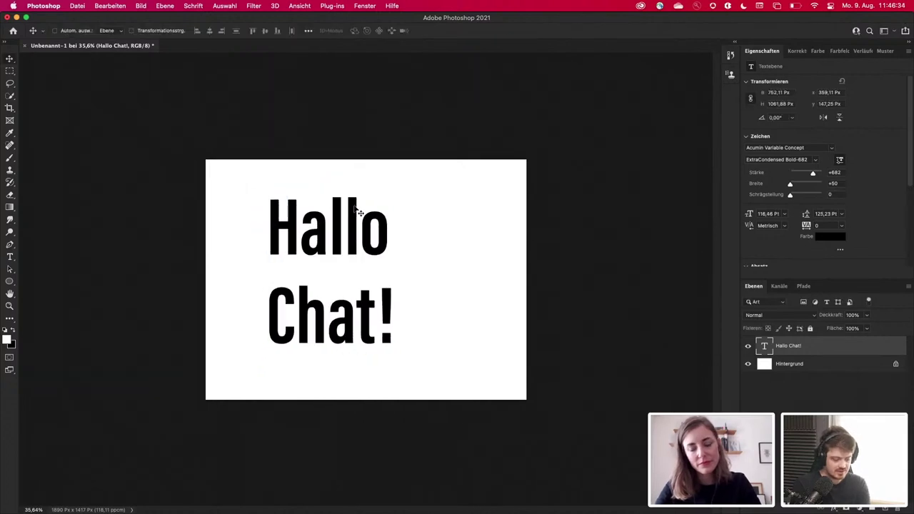
key("super+t")
mouse_move(395, 275)
left_mouse_down()
mouse_move(336, 274)
mouse_move(500, 264)
mouse_move(299, 262)
mouse_move(410, 268)
left_mouse_up()
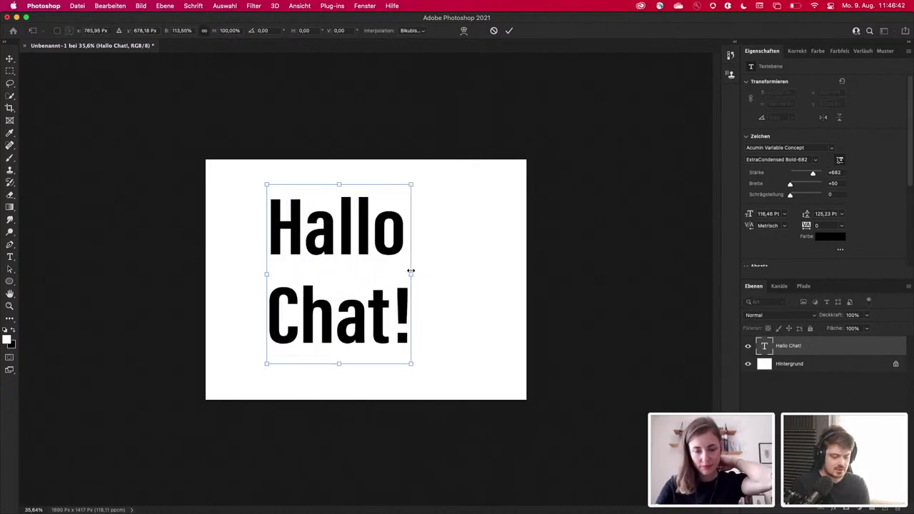
key("Return")
Step: Set the Breite of the entire "Hallo Chat!" text to 110 using the variable font settings
double_click(300, 236)
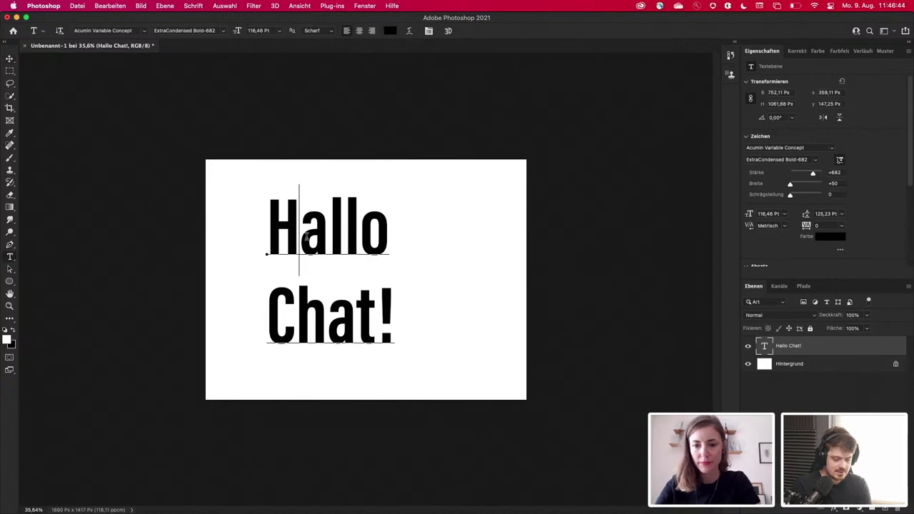
key("super+a")
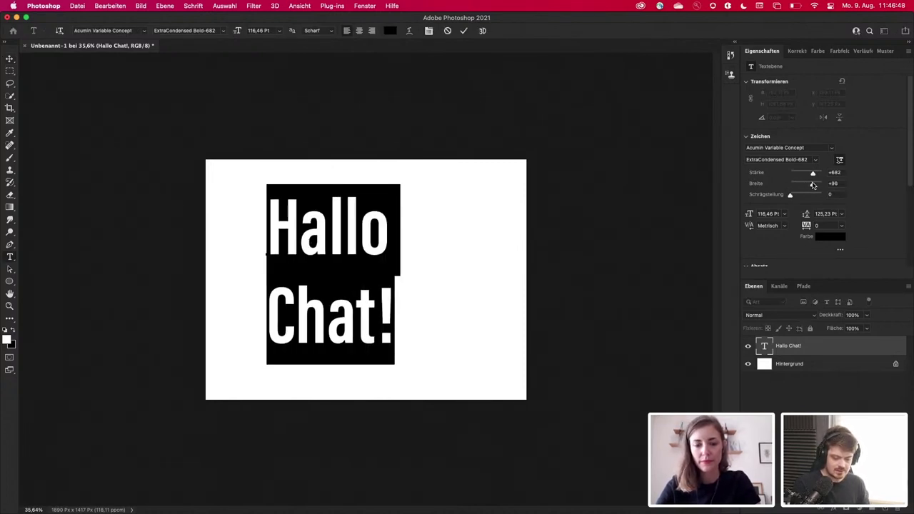
left_click_drag(801, 185, 777, 185)
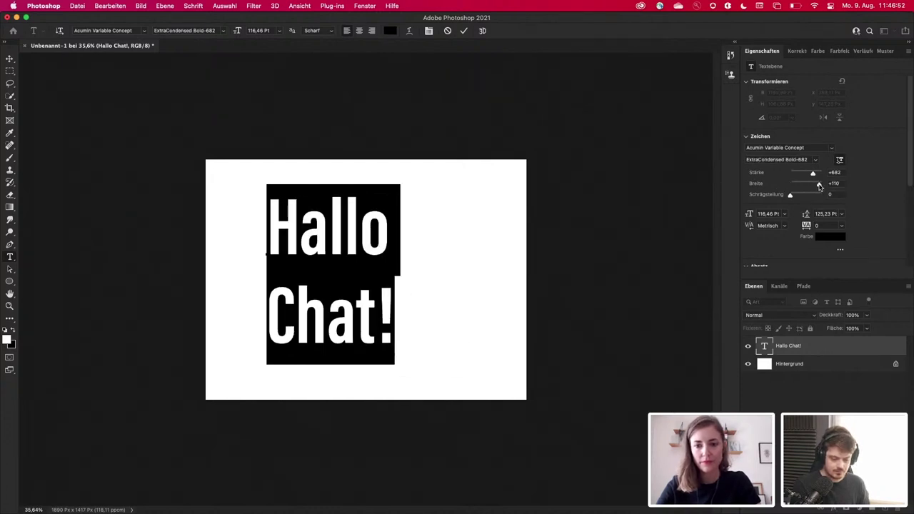
left_click(11, 59)
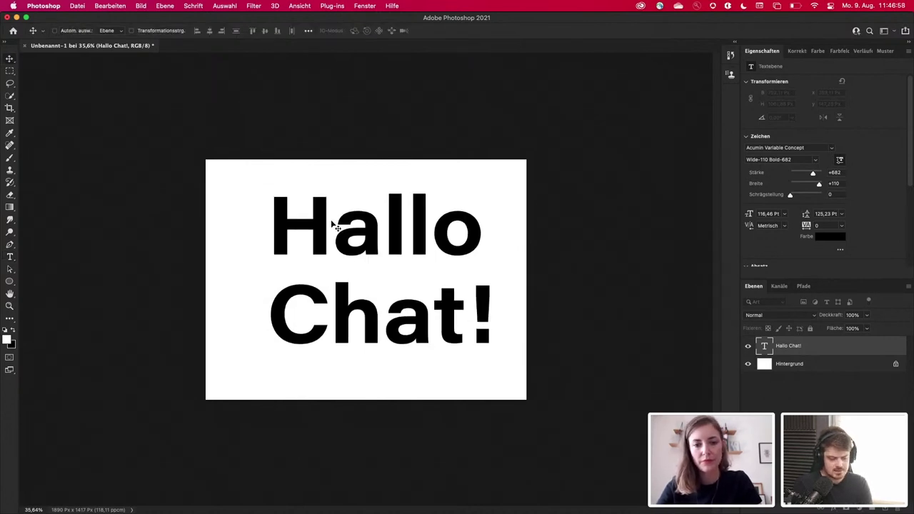
Step: Try a Kontur layer effect of 51 px positioned Außen on the "Hallo Chat!" text layer and discard it
scroll(335, 227, "up", 3)
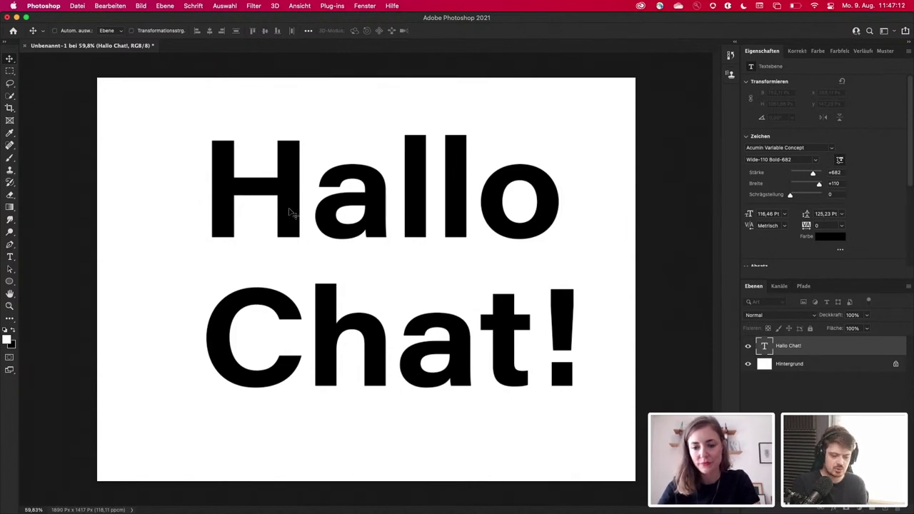
right_click(830, 353)
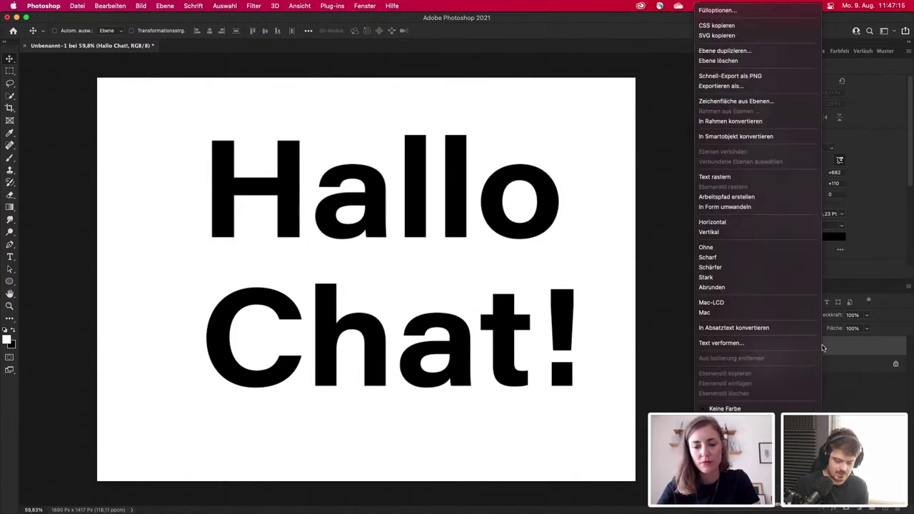
left_click(726, 15)
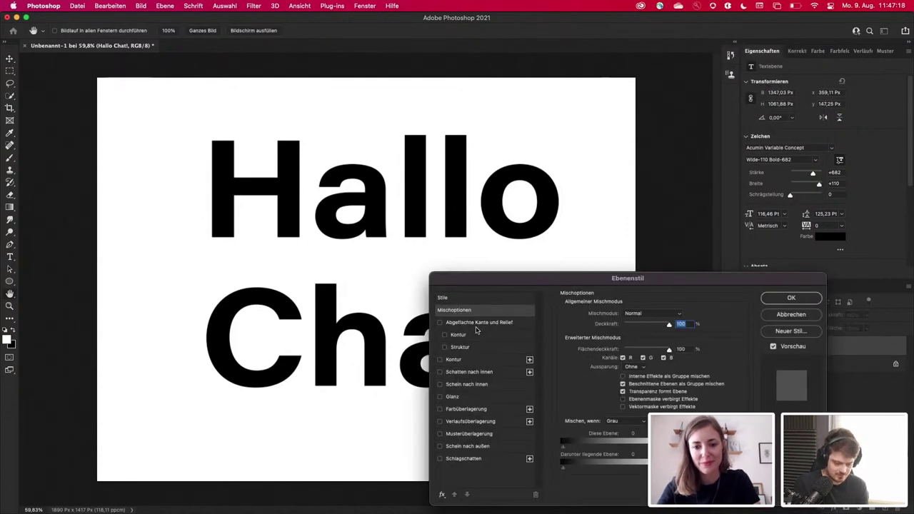
left_click(441, 360)
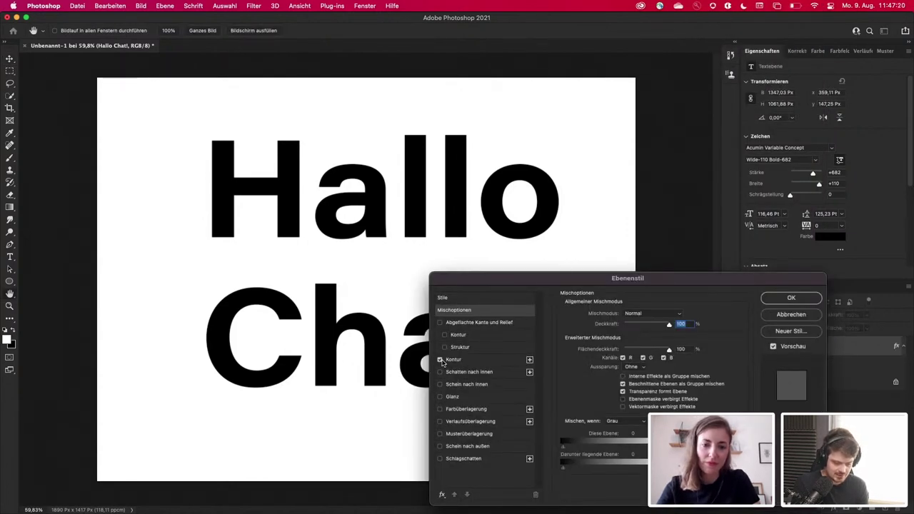
left_click(453, 360)
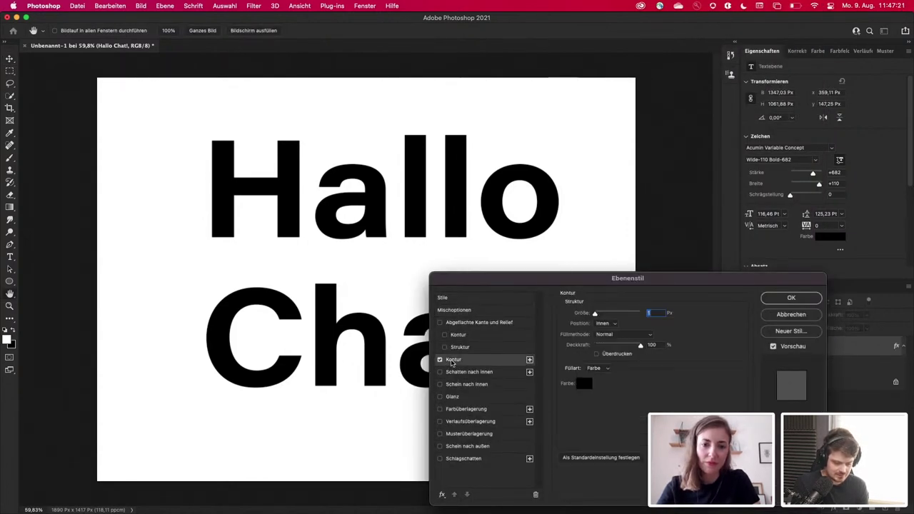
left_click_drag(606, 315, 607, 315)
left_click(605, 323)
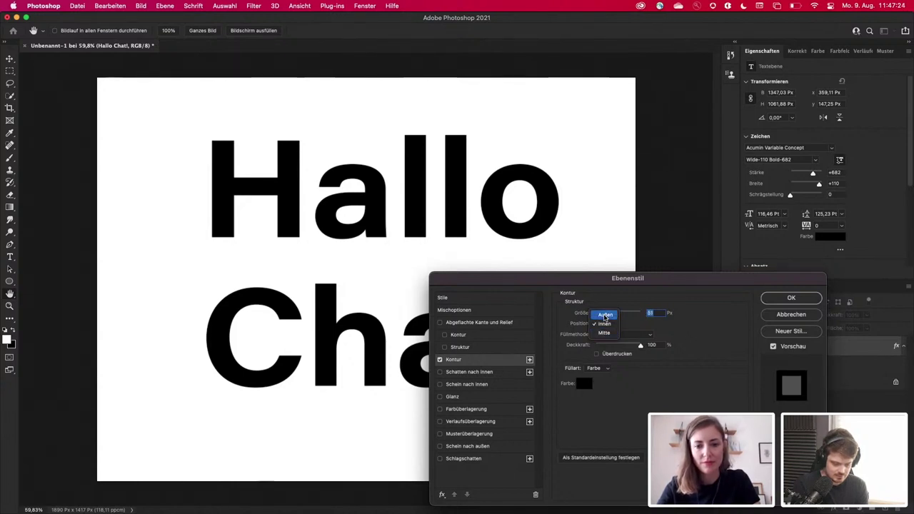
left_click(605, 315)
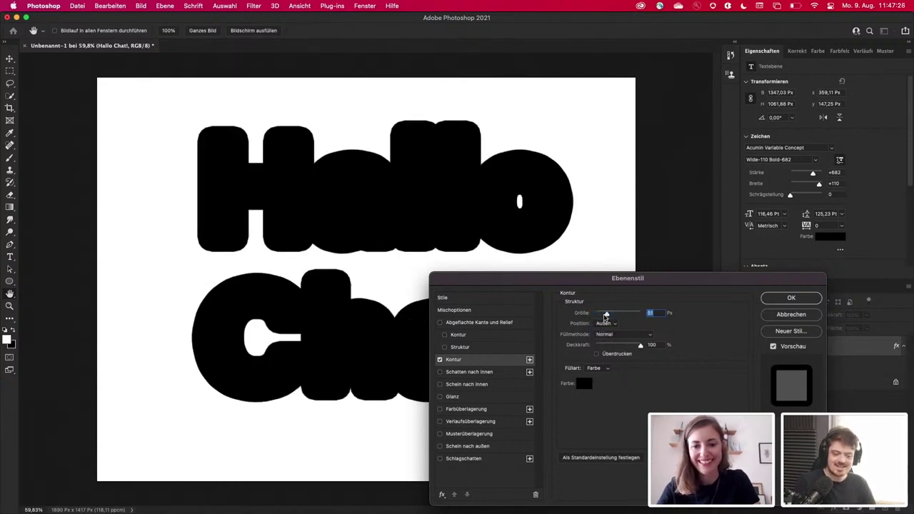
left_click_drag(621, 280, 664, 183)
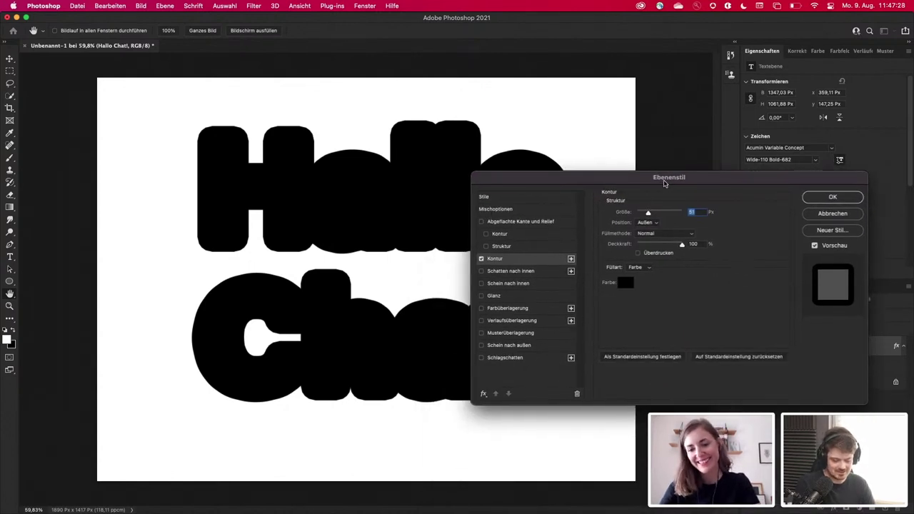
left_click(809, 218)
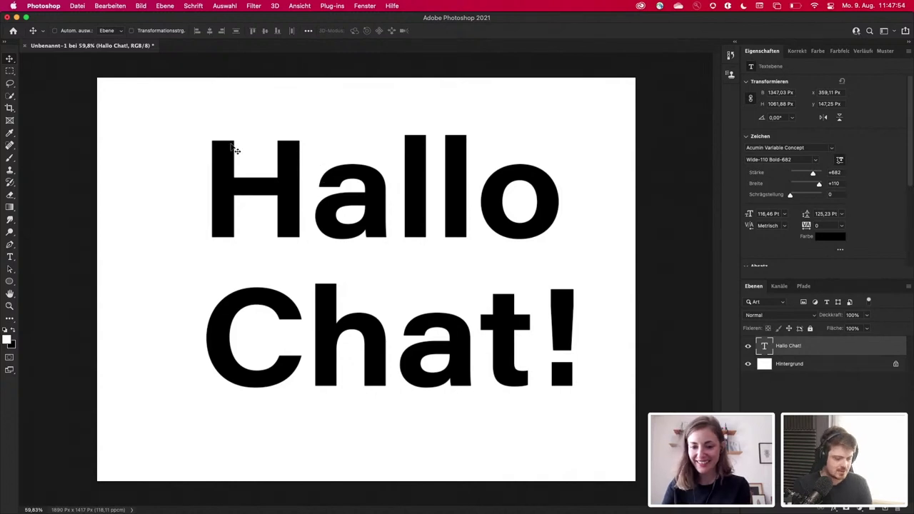
Step: Try the Cadogan font on the entire "Hallo Chat!" text
double_click(364, 192)
key("super+a")
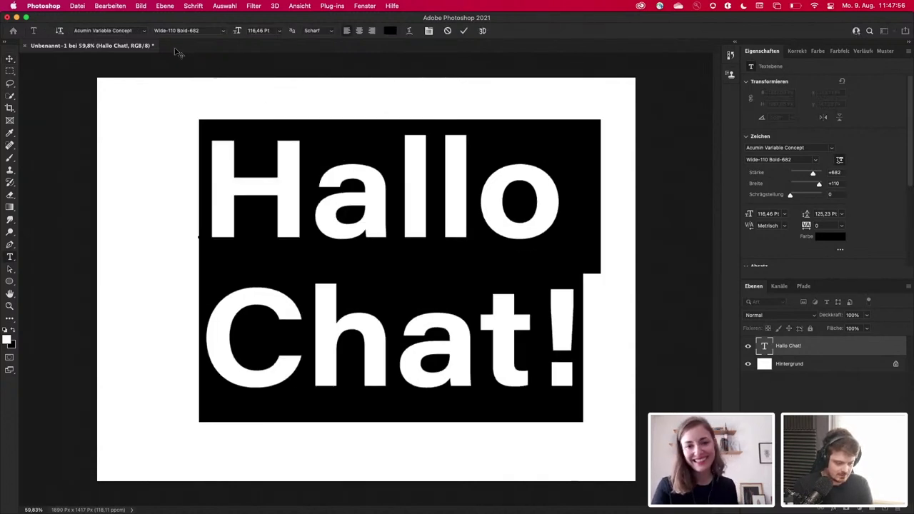
left_click(143, 34)
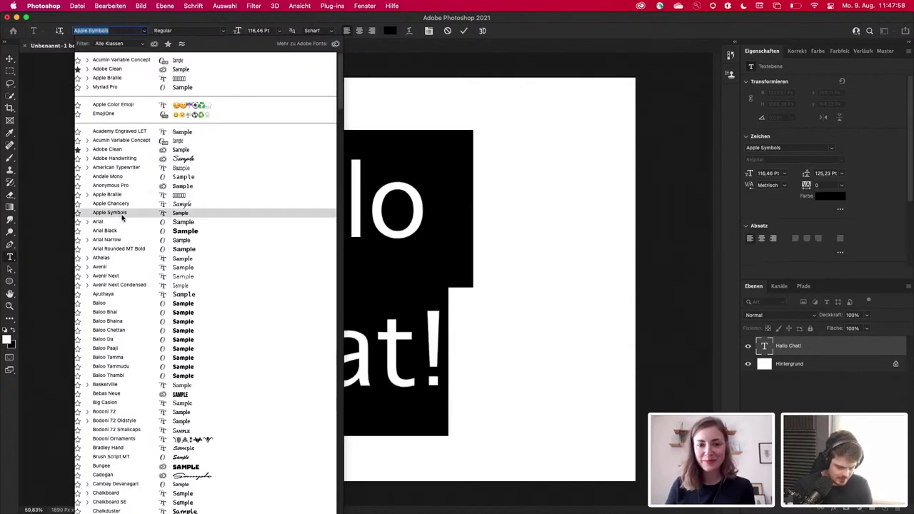
scroll(121, 218, "down", 1)
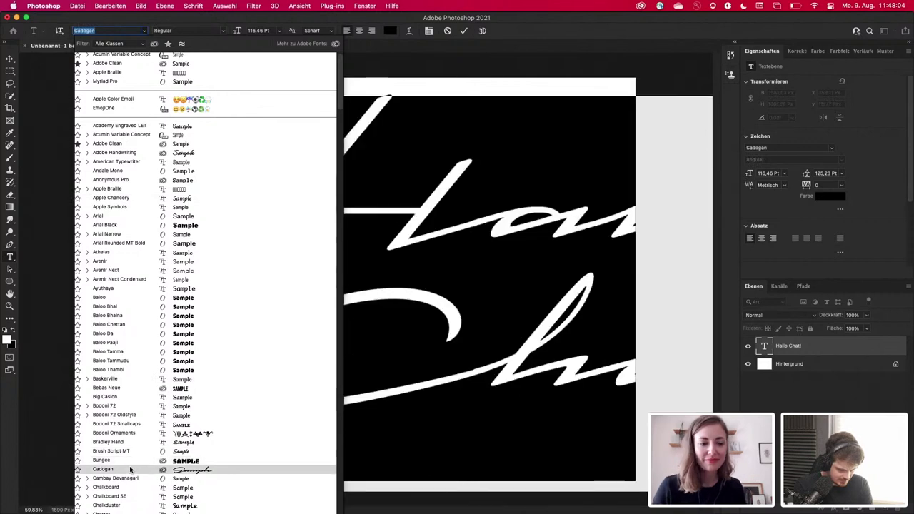
left_click(131, 469)
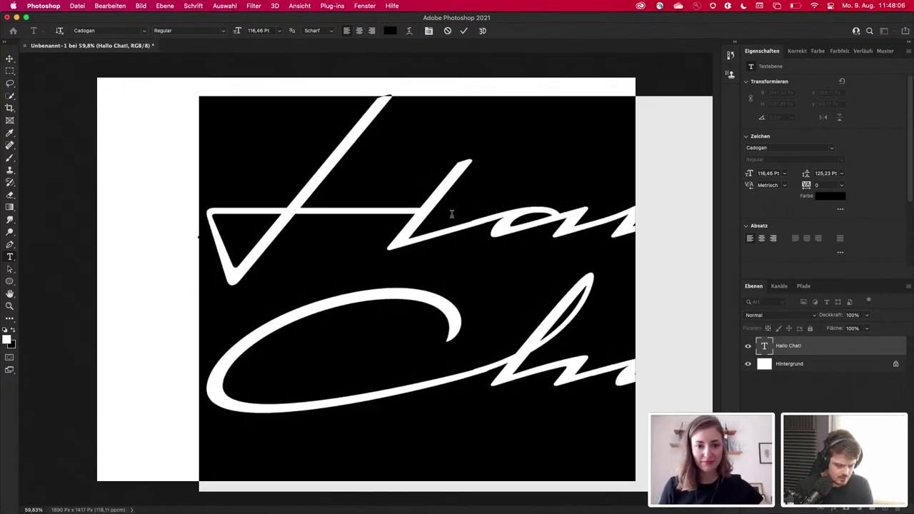
Step: Replace the "Hallo Chat!" text with short trial letters such as "Fl" to test Cadogan's letter connections, and clear them
type("Tes")
key("BackSpace")
key("BackSpace")
key("BackSpace")
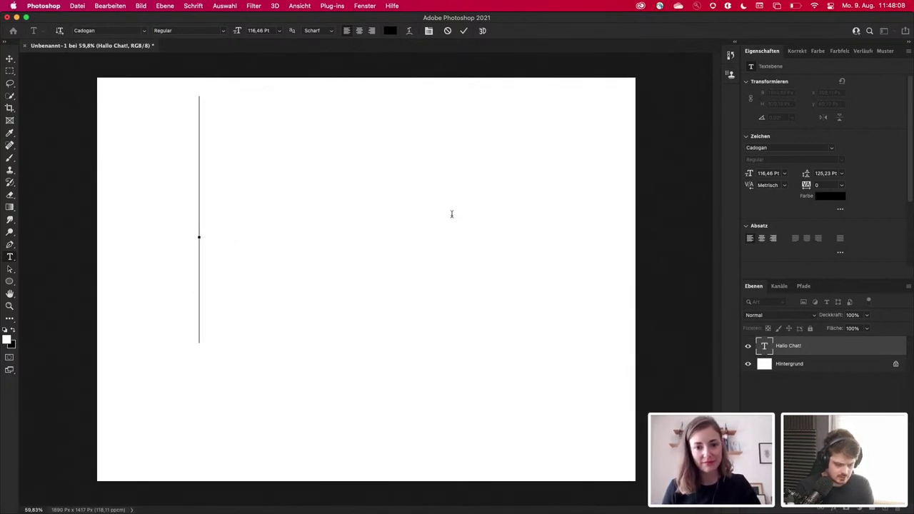
type("Hall")
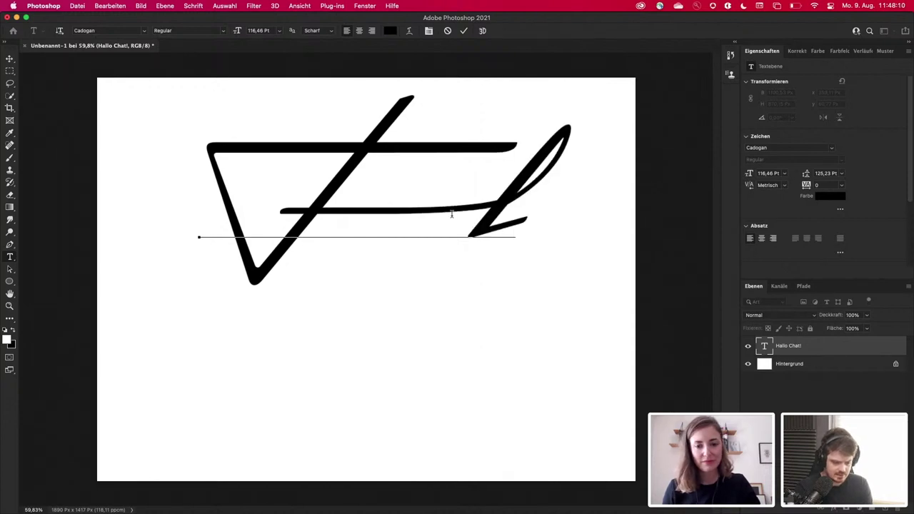
key("BackSpace")
type("o")
key("BackSpace")
key("BackSpace")
key("BackSpace")
key("BackSpace")
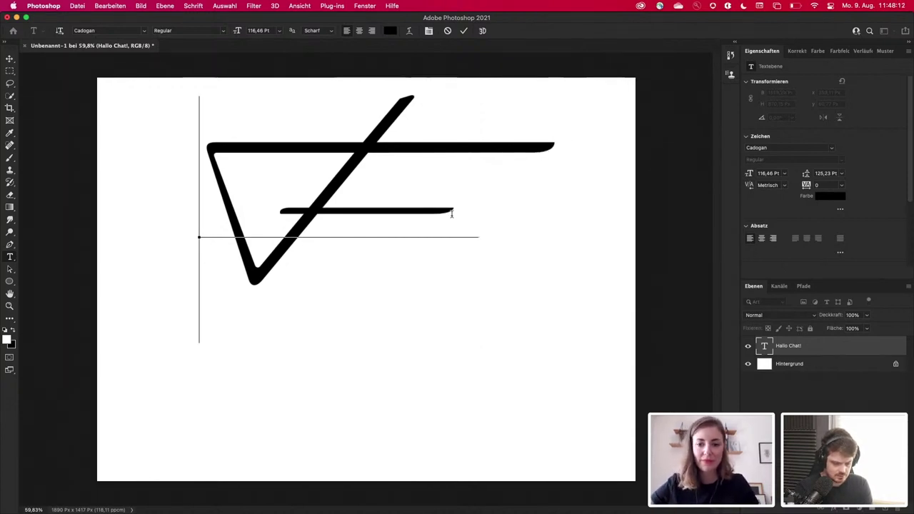
Step: Set the font size to 48 pt, try the letter pair "fi" and clear it
left_click(279, 30)
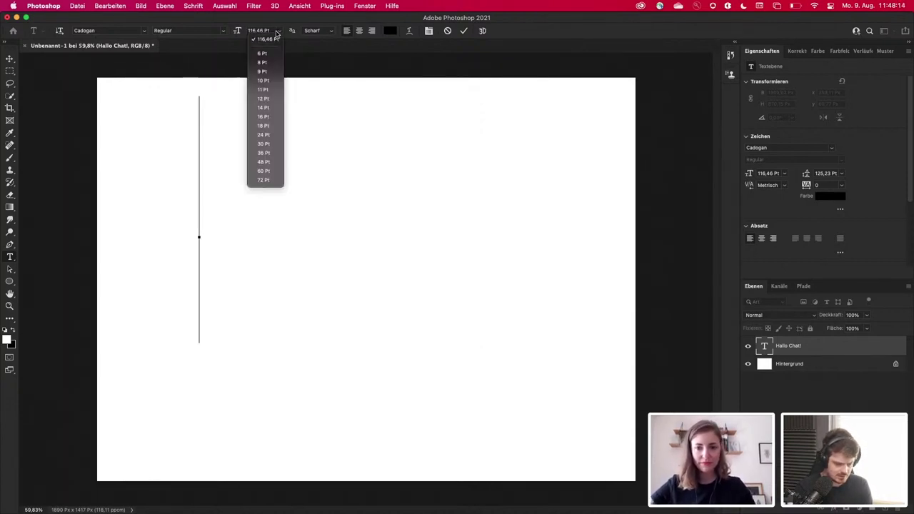
left_click(268, 162)
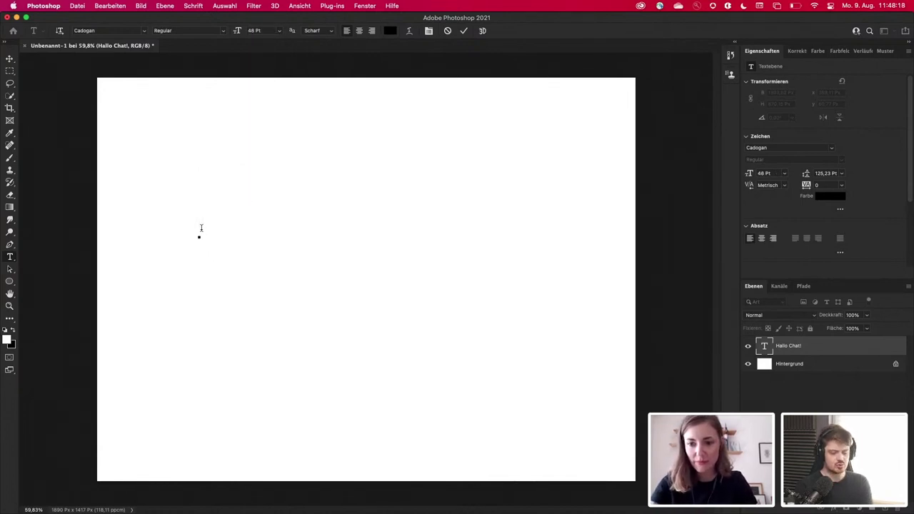
type("fi")
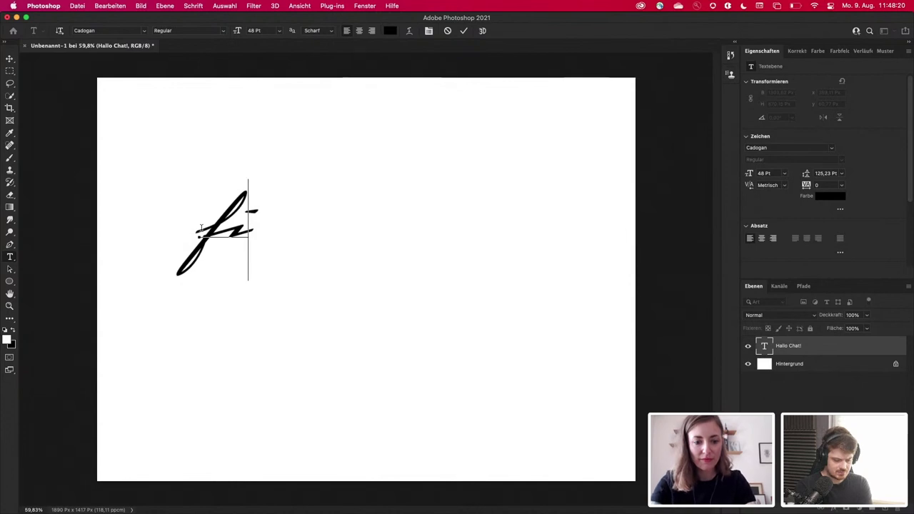
key("BackSpace")
key("BackSpace")
Step: Test the letter combinations "Te" and "Tlll" in Cadogan and clear the text
type("Te")
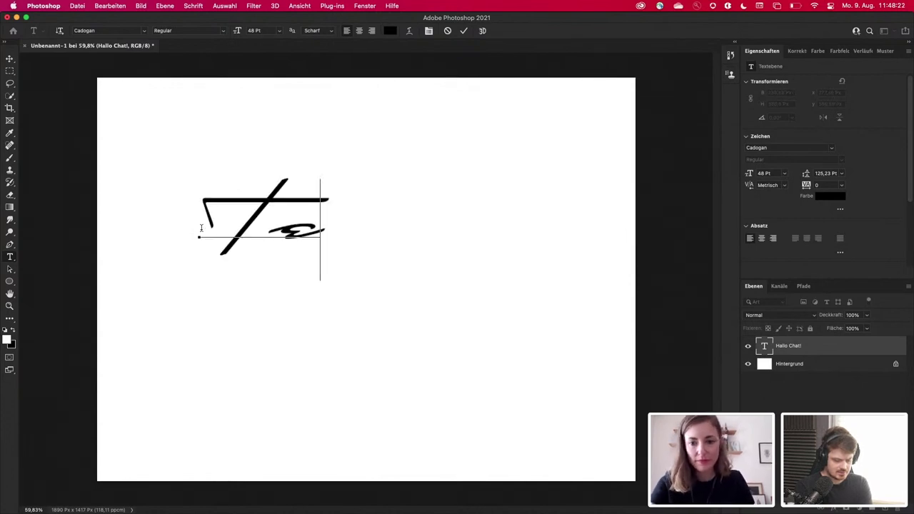
type("a")
key("BackSpace")
key("BackSpace")
type("he")
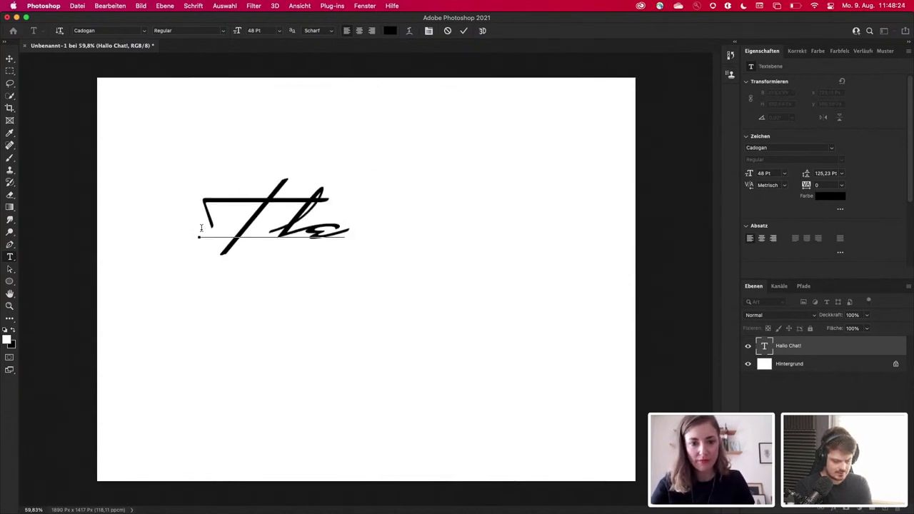
key("BackSpace")
type("lll")
key("BackSpace")
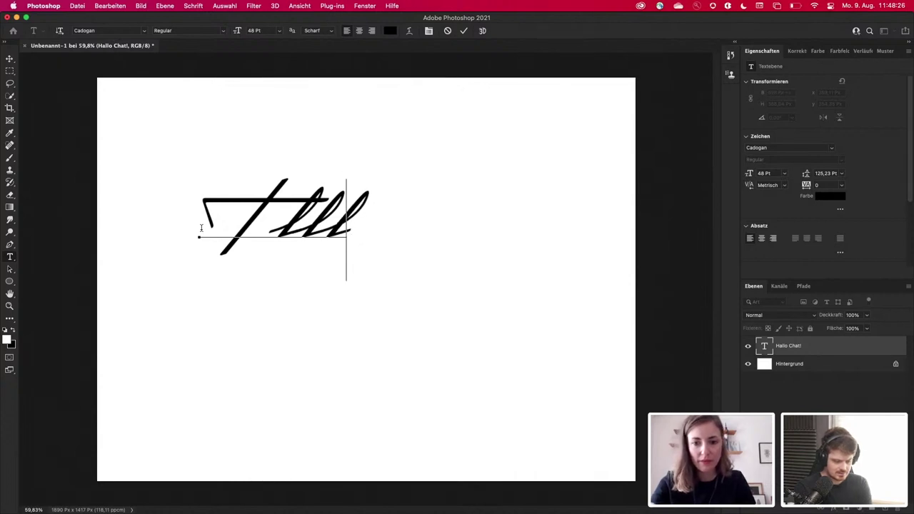
key("BackSpace")
key("BackSpace")
key("BackSpace")
key("BackSpace")
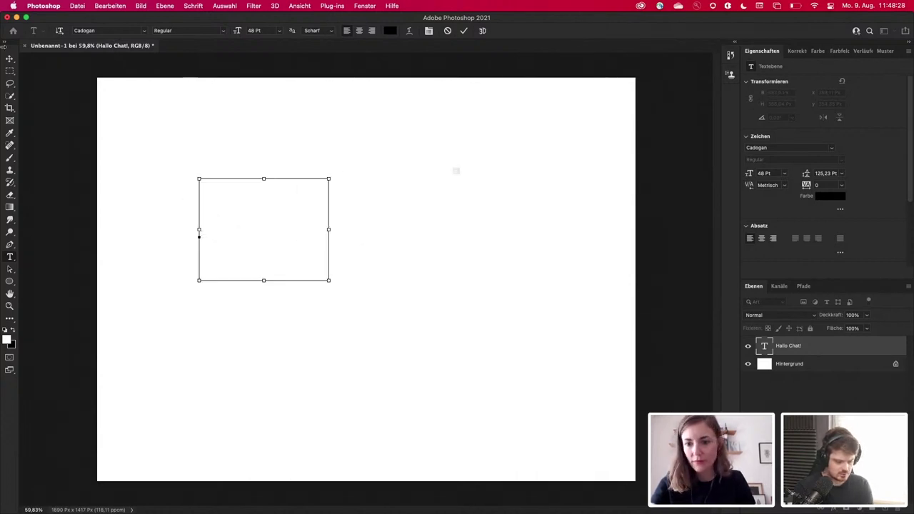
Step: Quit Photoshop without saving the document and launch Adobe Illustrator 2021
key("super+q")
left_click(450, 206)
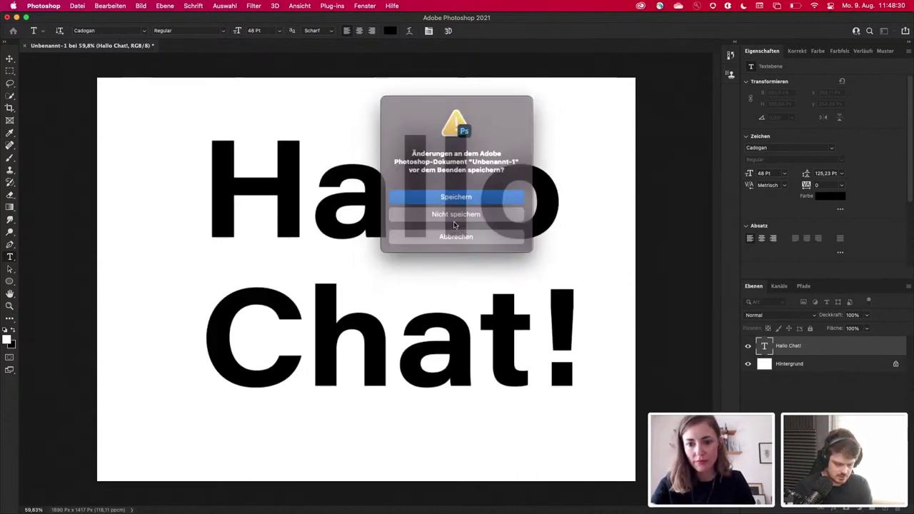
mouse_move(557, 510)
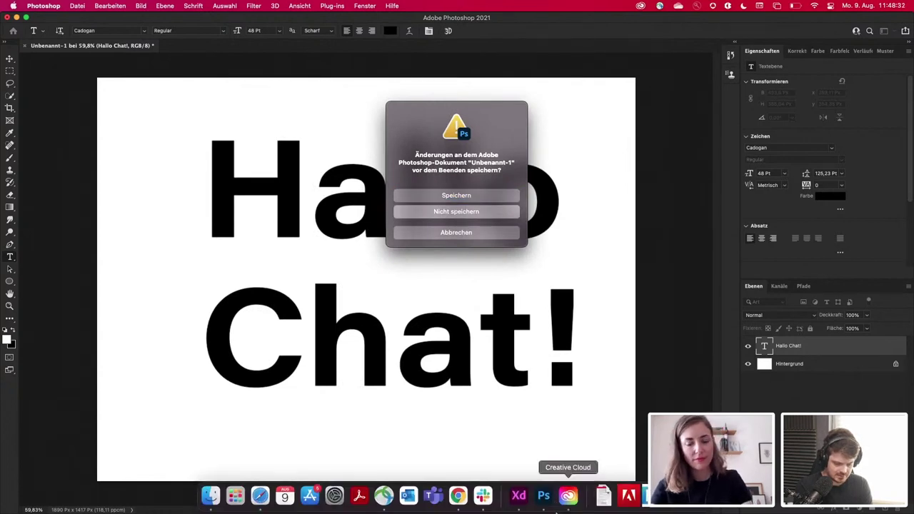
left_click(518, 495)
key("super+space")
type("ill")
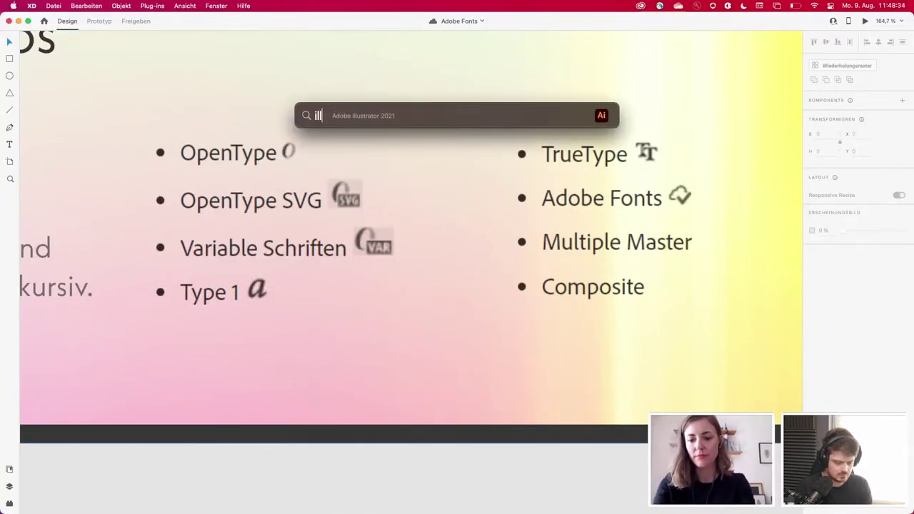
key("Return")
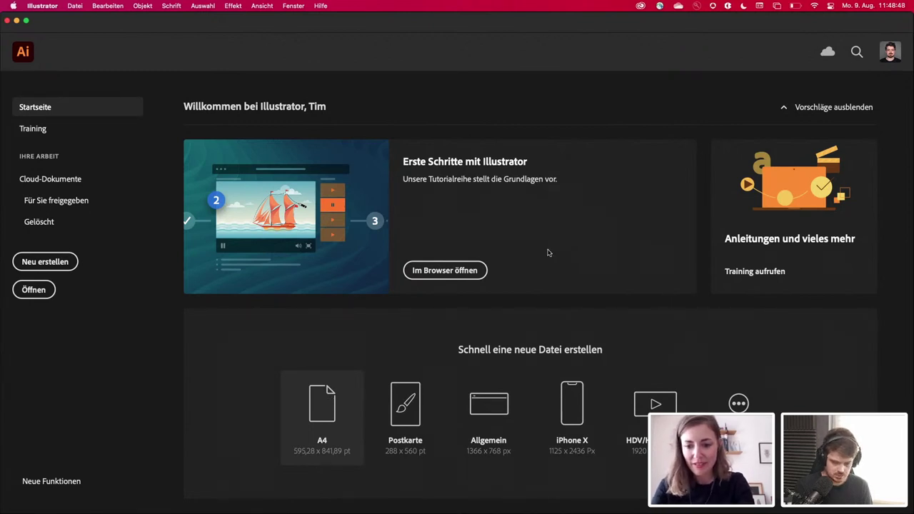
Step: Draw an area-type frame of about 296 × 181 pt filled with placeholder text on a new document's artboard
scroll(405, 216, "up", 2)
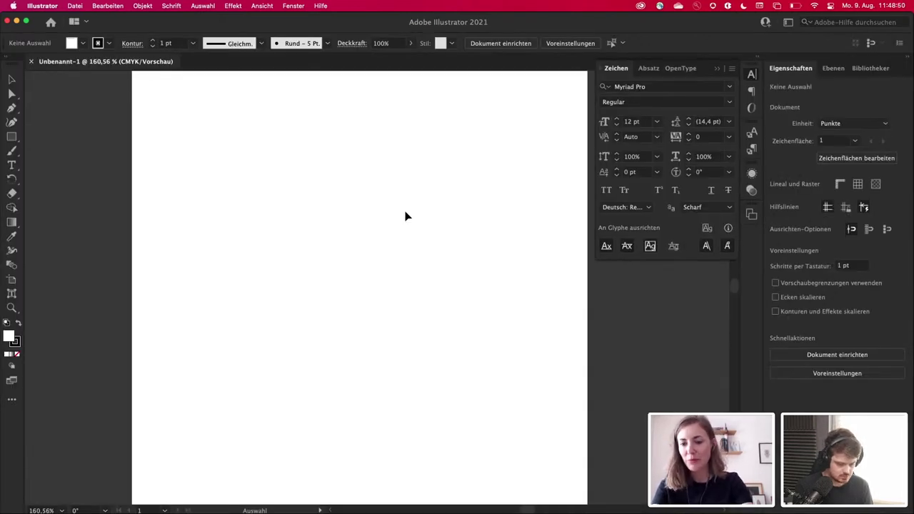
key("t")
left_click_drag(258, 186, 464, 312)
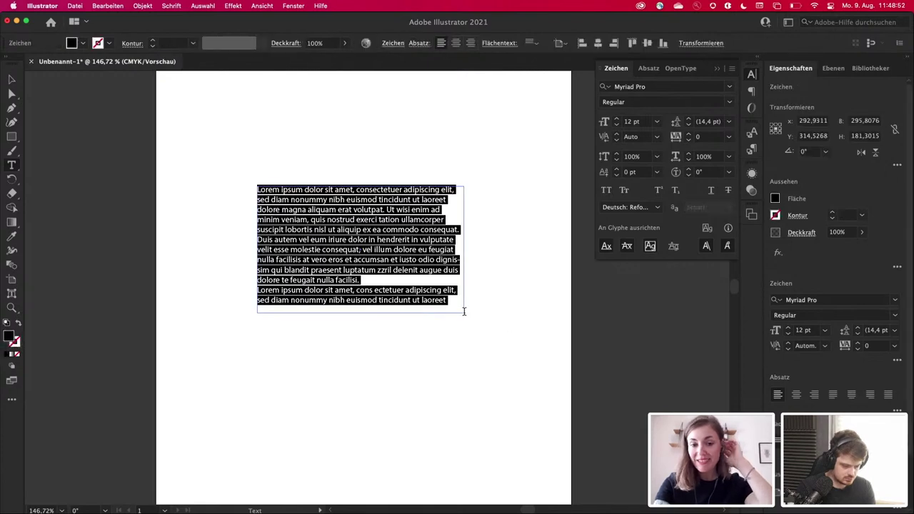
Step: Format the Lorem ipsum placeholder text in Cadogan at 31 pt
left_click(731, 87)
type("ca")
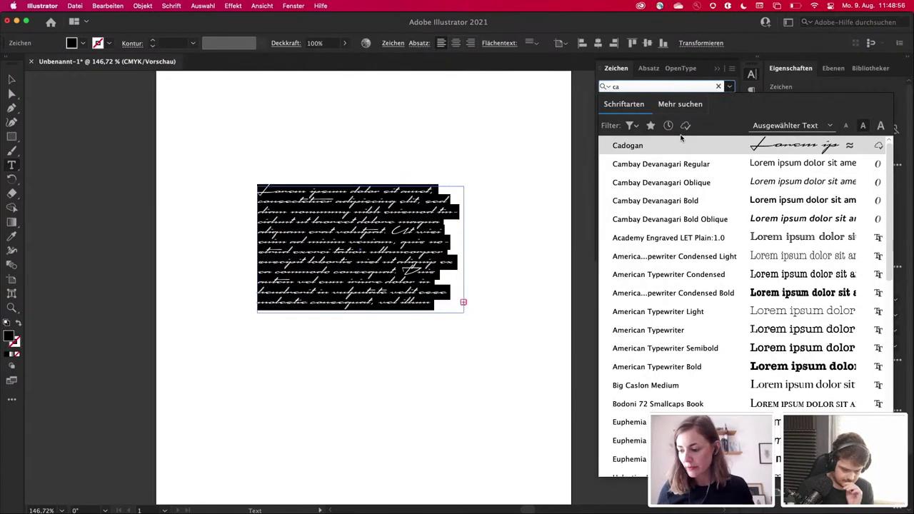
left_click(681, 145)
left_click(604, 122)
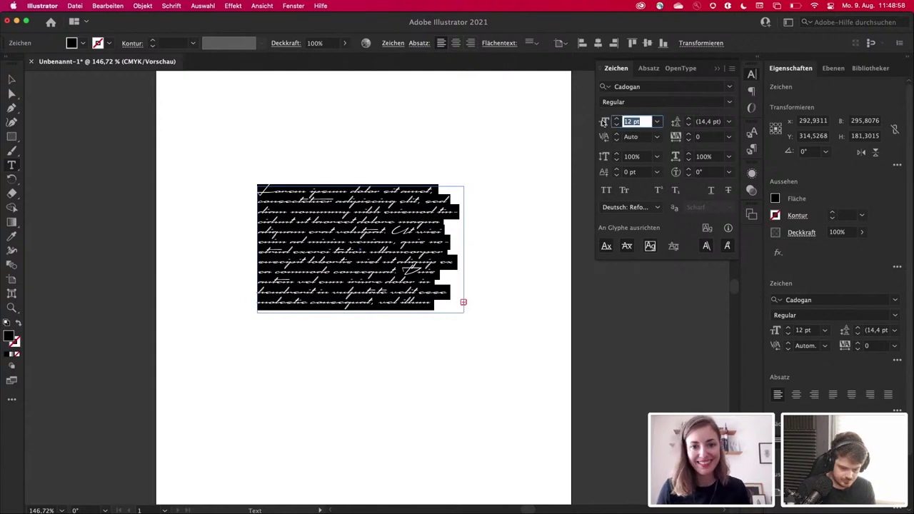
left_click_drag(610, 123, 646, 123)
key("Escape")
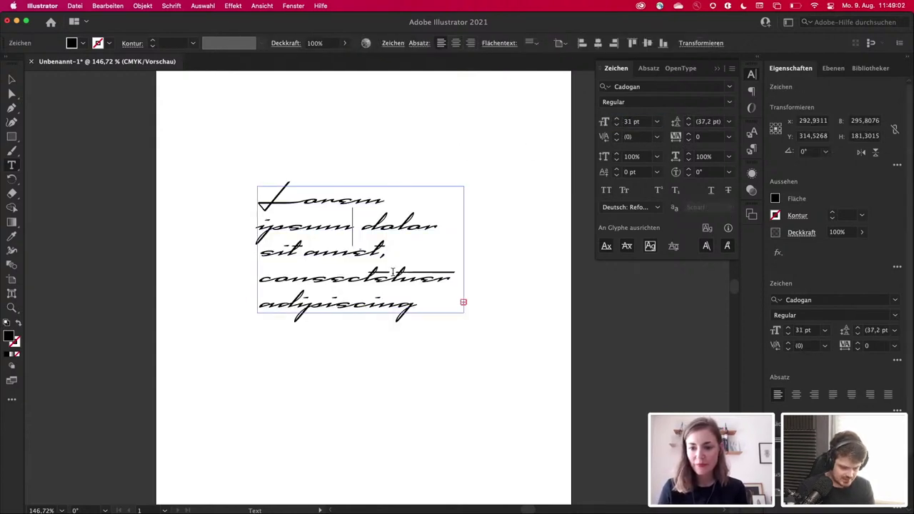
Step: Examine the crossbars and glyph alternates of the letter t in "consectetuer"
scroll(393, 272, "up", 3)
scroll(393, 272, "up", 4)
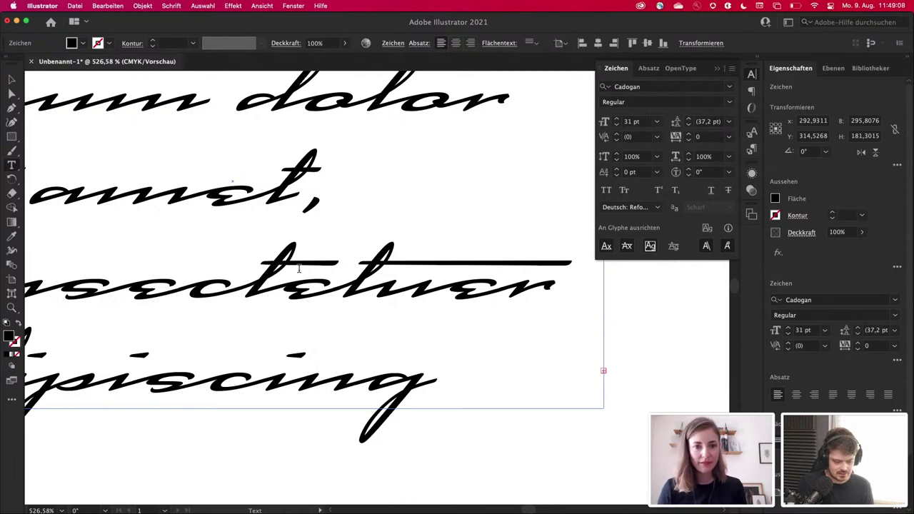
left_click_drag(240, 270, 271, 270)
left_click_drag(335, 269, 369, 270)
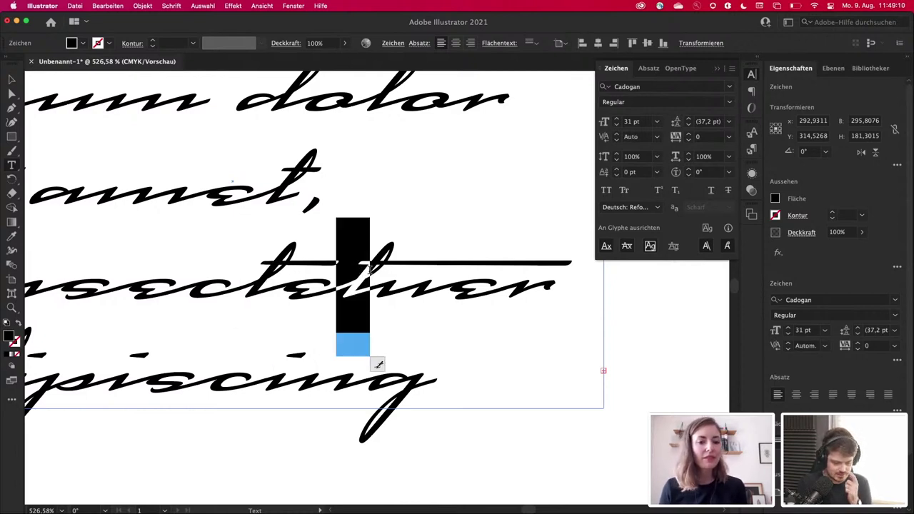
left_click(387, 275)
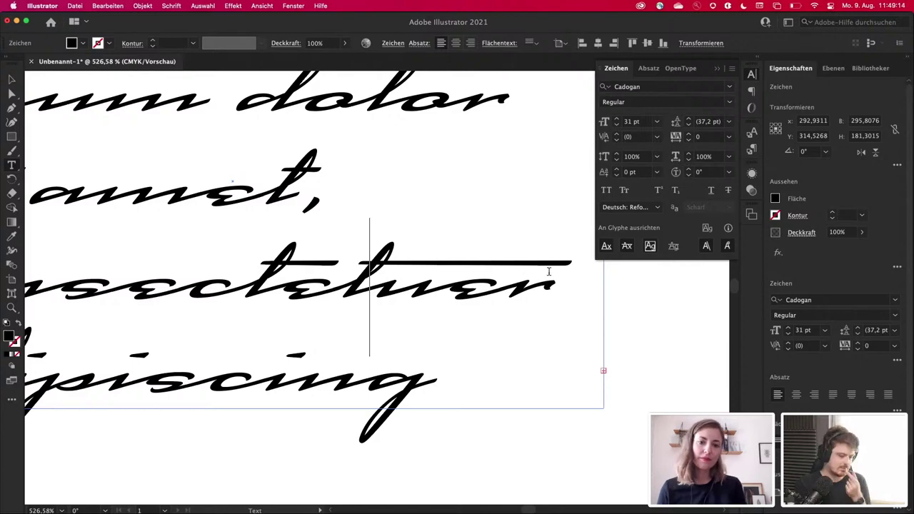
Step: Replace the entire placeholder text in the frame with the test letters "leee"
scroll(429, 303, "down", 5)
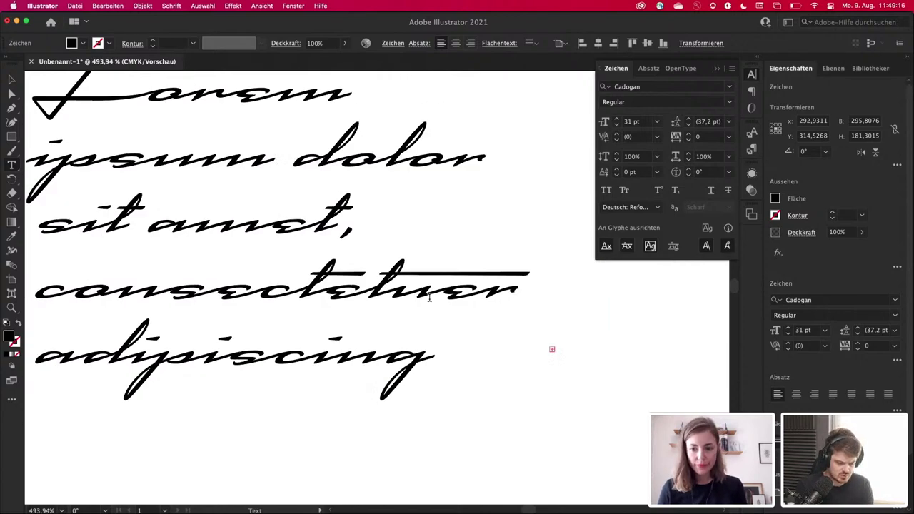
key("super+a")
type("leeee")
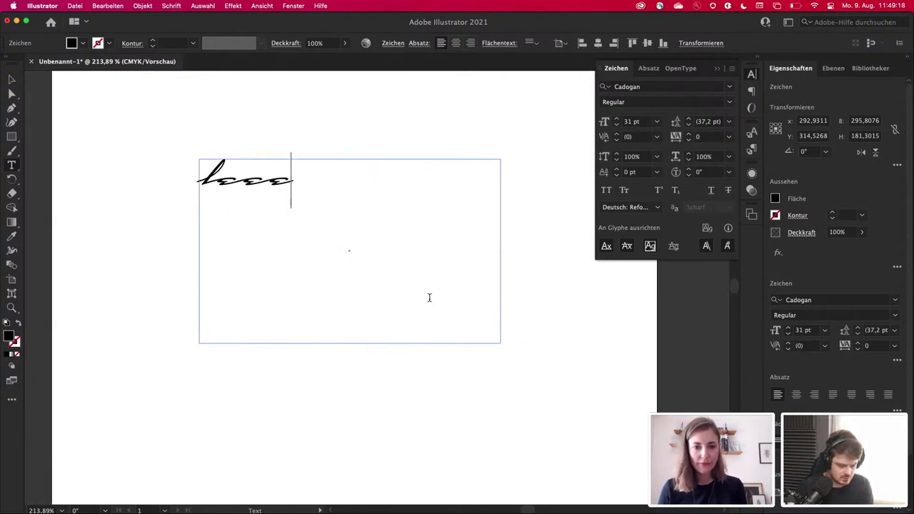
Step: Replace the test letters with a capital T followed by "leee" to try the crossbar over a tall letter
key("super+a")
type("Hall")
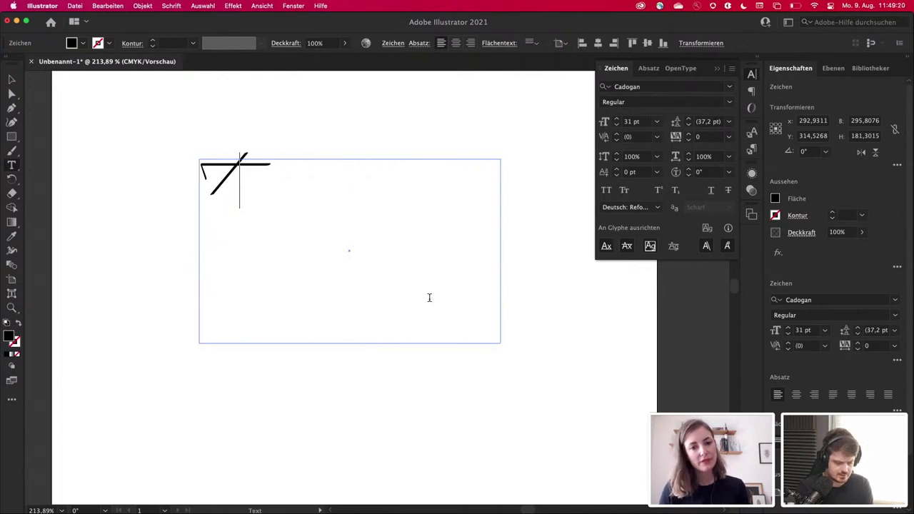
type("lo")
key("BackSpace")
key("BackSpace")
key("BackSpace")
key("BackSpace")
key("BackSpace")
type("elle")
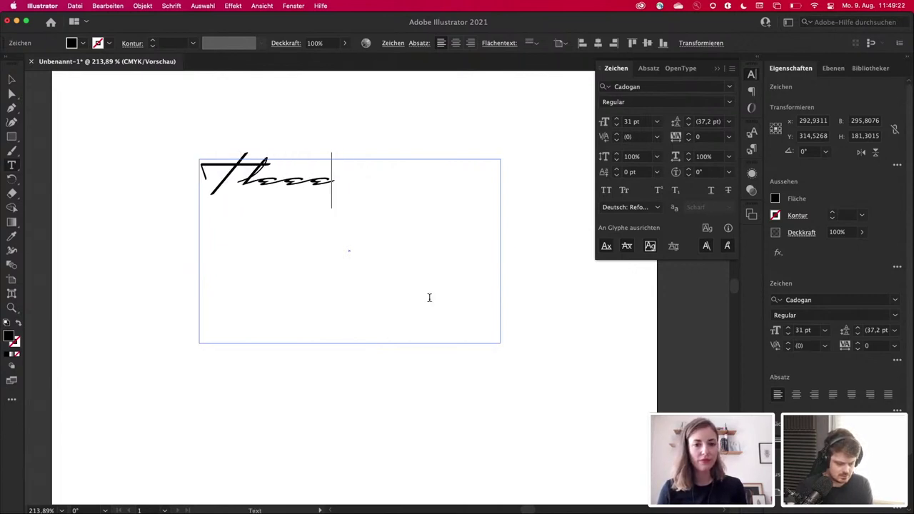
Step: Change the letters after the capital T to "eeee" to try the crossbar over short letters
key("BackSpace")
key("BackSpace")
key("BackSpace")
type("allo")
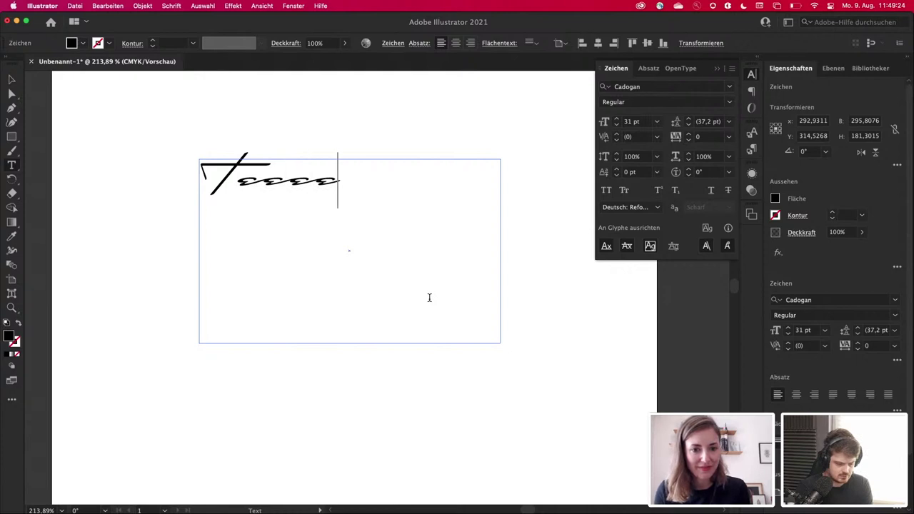
Step: Replace the whole text with a capital L followed by rounded lowercase letters
key("super+a")
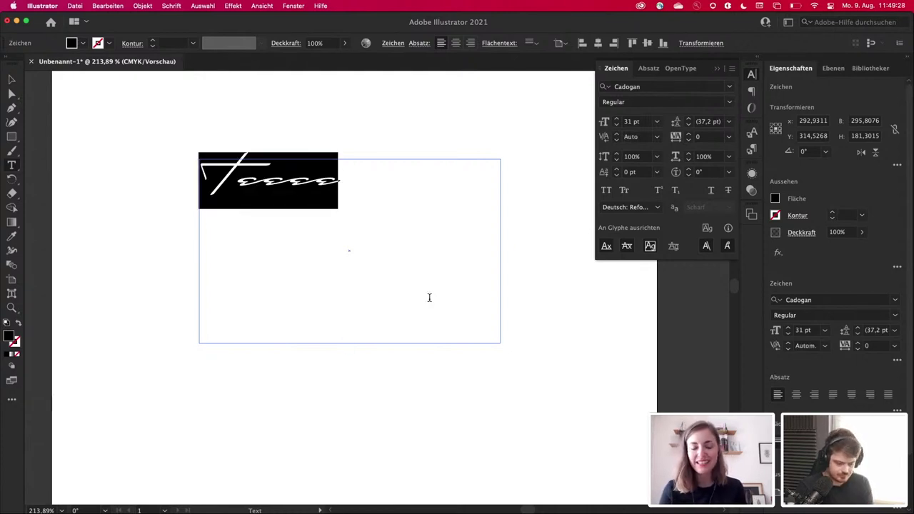
key("BackSpace")
type("Hallo")
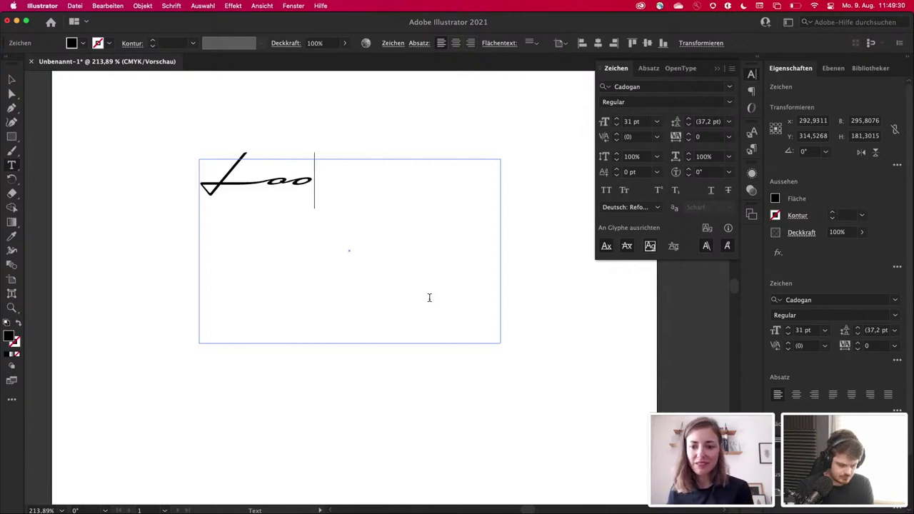
Step: Try a combination of two adjoining capitals followed by "ee" in Cadogan, and clear the frame
key("BackSpace")
key("BackSpace")
key("BackSpace")
key("BackSpace")
key("BackSpace")
type("Tes")
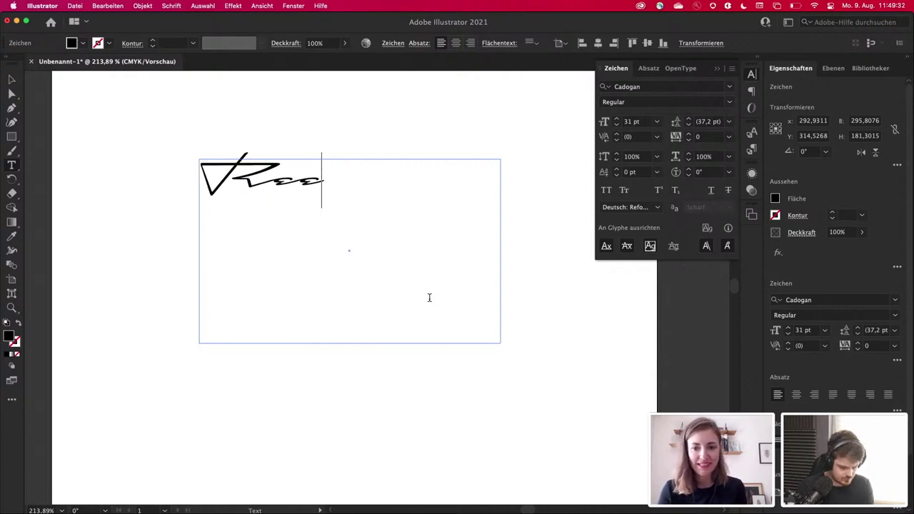
type("t")
key("BackSpace")
key("BackSpace")
key("BackSpace")
type("est")
key("BackSpace")
key("BackSpace")
key("BackSpace")
key("BackSpace")
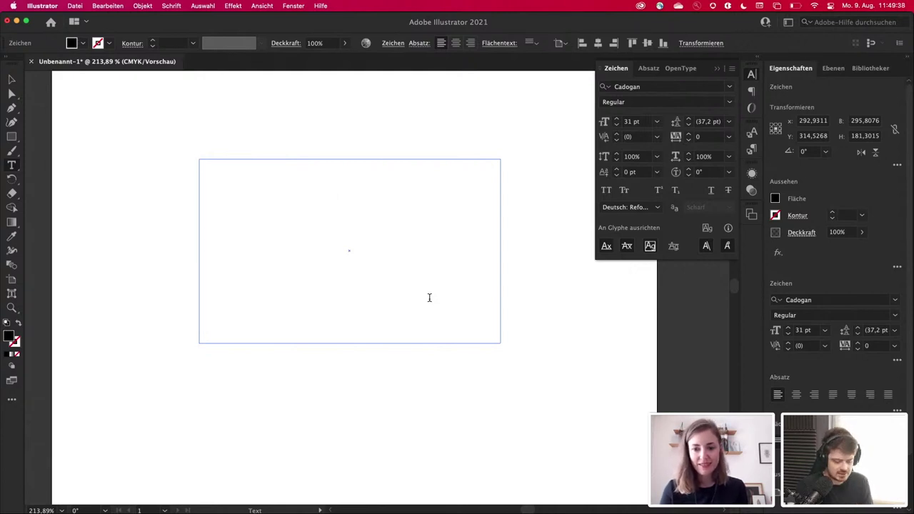
Step: Try a capital S followed by "eee" in Cadogan, and delete it
type("Sccc")
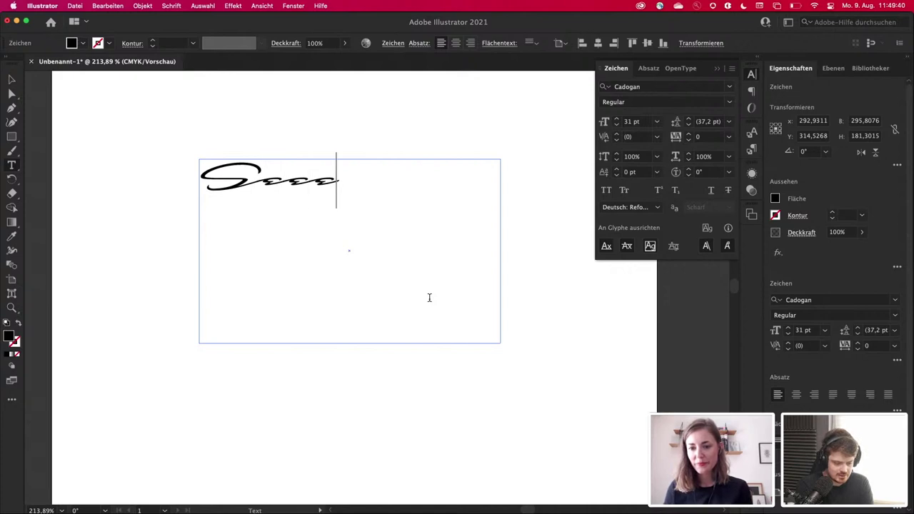
key("BackSpace")
key("BackSpace")
key("BackSpace")
key("BackSpace")
Step: Try out single Cadogan initials one at a time and delete each of them
type("O")
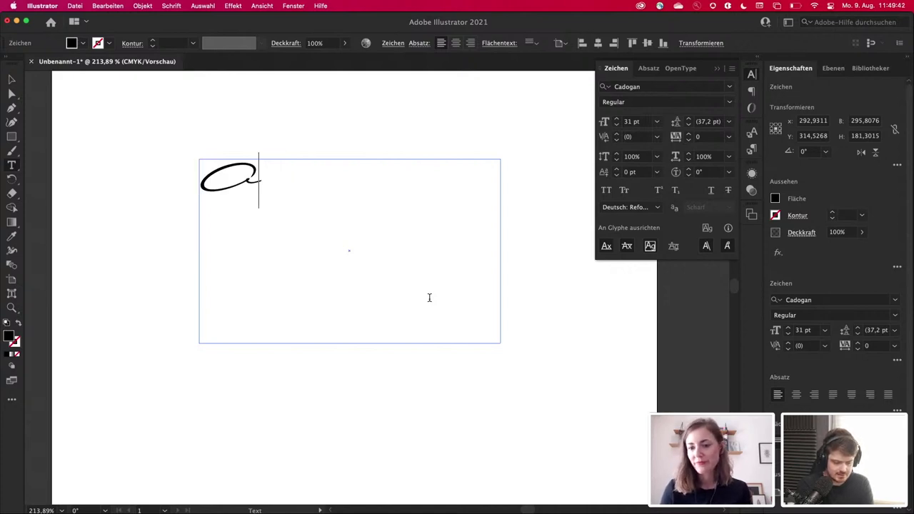
type("o")
key("BackSpace")
key("BackSpace")
type("l")
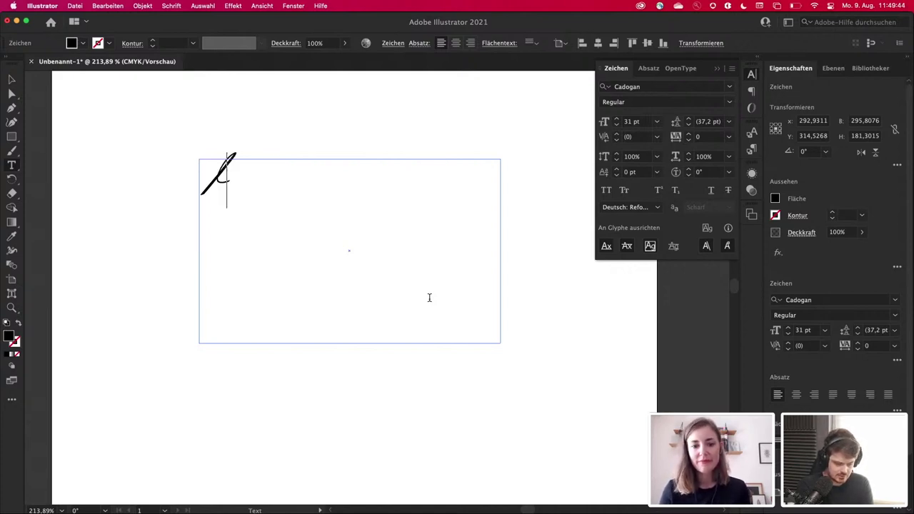
key("BackSpace")
Step: Test "Liii" and a single capital letter in Cadogan, and leave the text frame empty
type("V--")
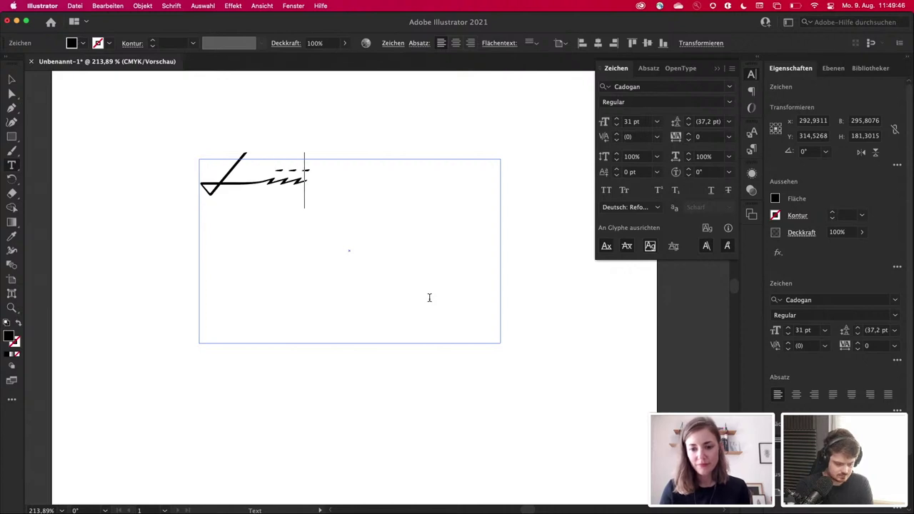
key("BackSpace")
key("BackSpace")
key("BackSpace")
type("7")
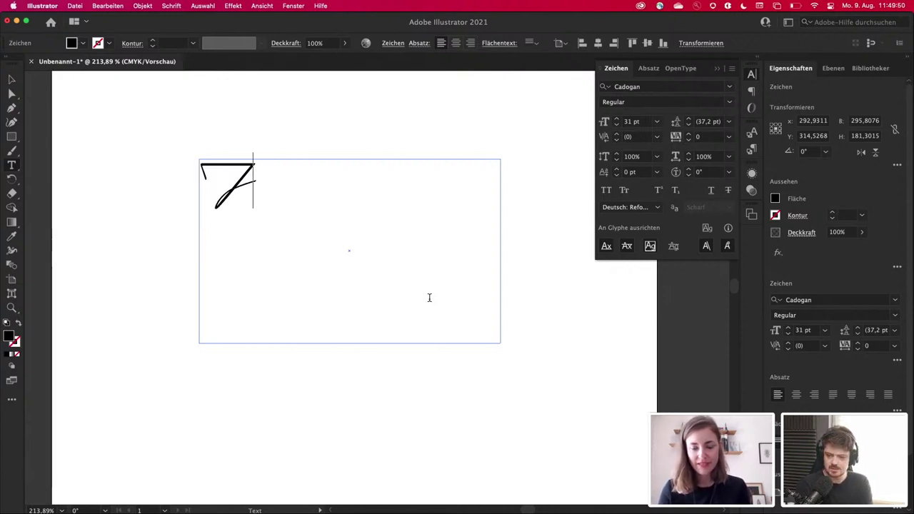
key("BackSpace")
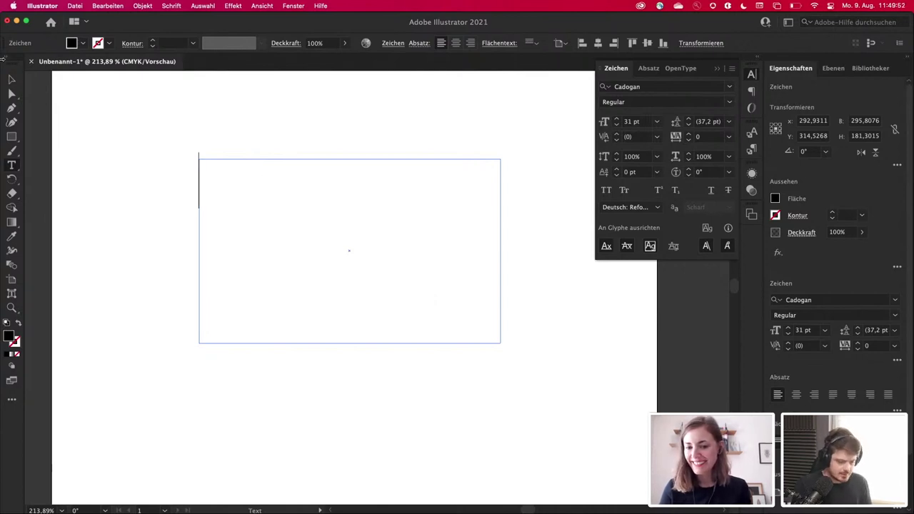
Step: Finish text editing and detach the character settings (Zeichen) so they float over the artboard
left_click(14, 83)
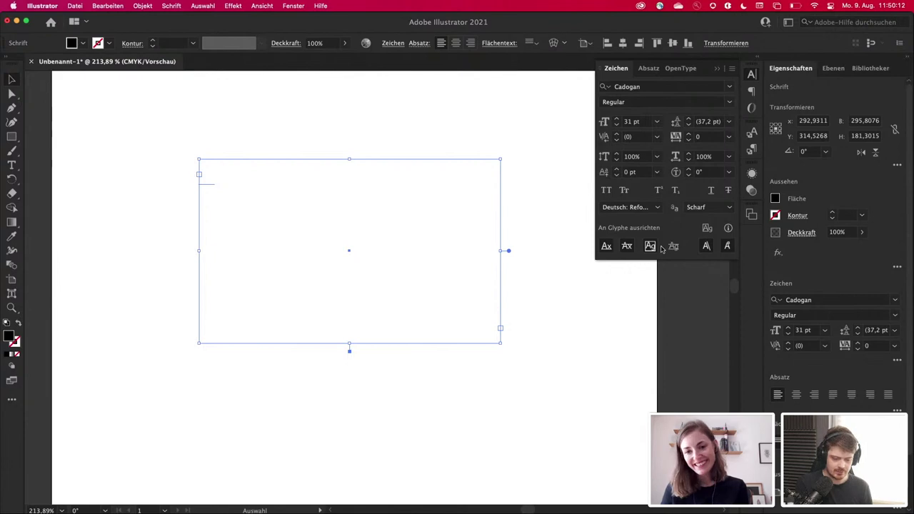
left_click(730, 87)
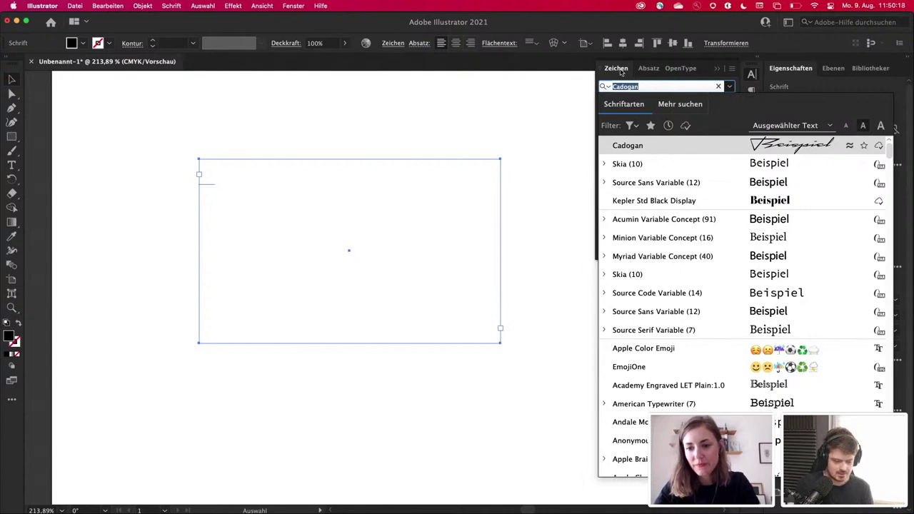
left_click_drag(621, 72, 285, 106)
left_click(290, 122)
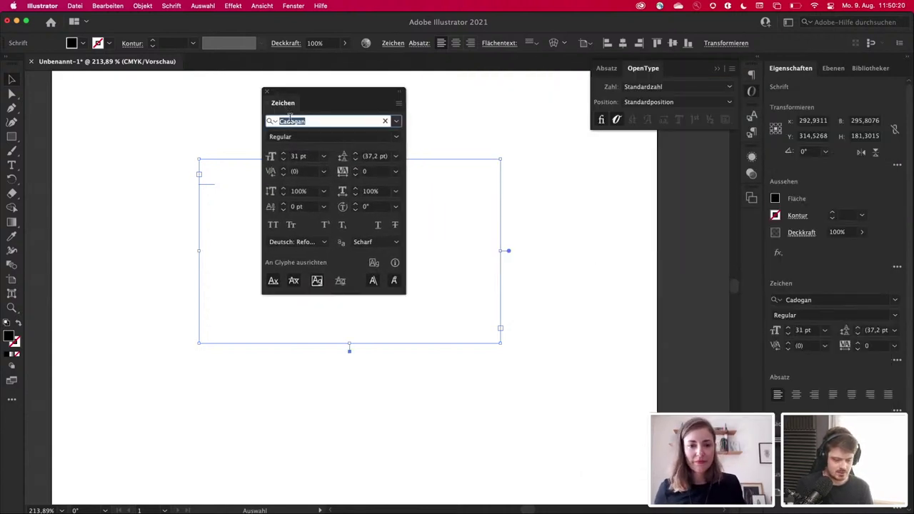
Step: Examine the font filter options and browse the Adobe Fonts families available for activation
left_click(396, 121)
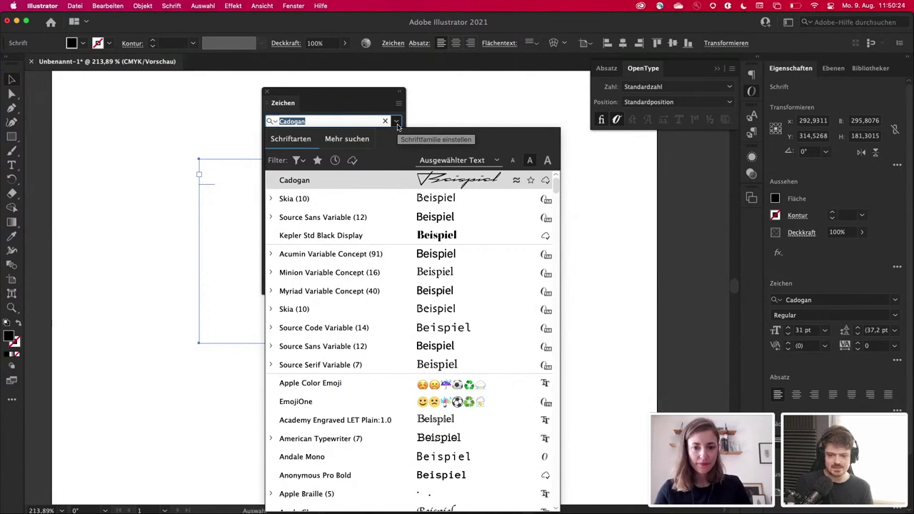
left_click(298, 160)
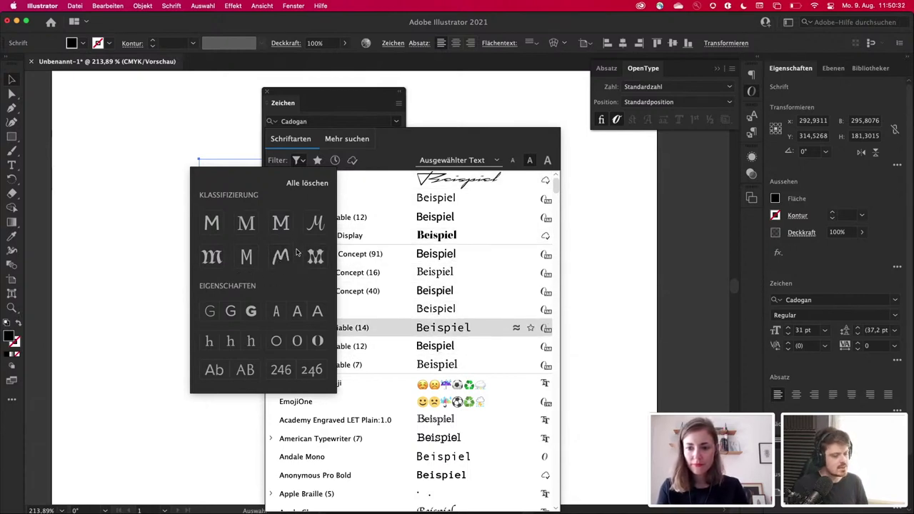
left_click(335, 140)
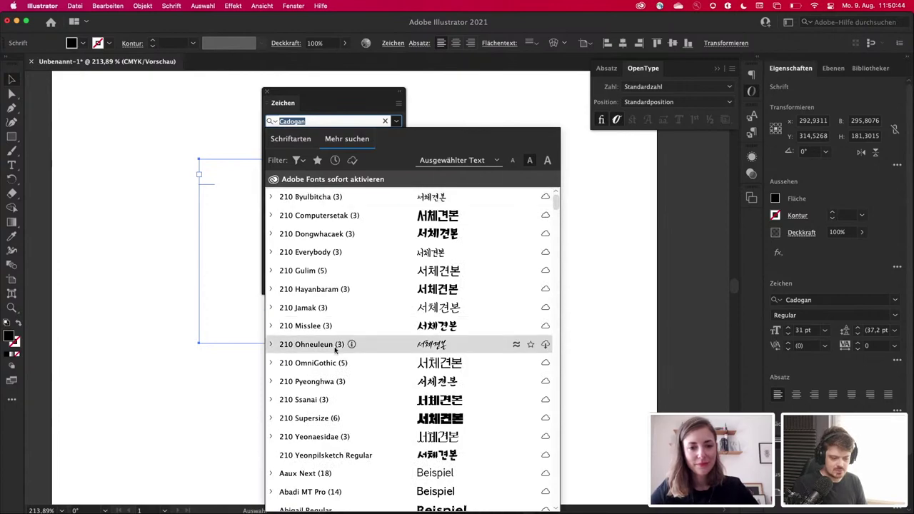
scroll(335, 346, "down", 5)
scroll(336, 346, "down", 20)
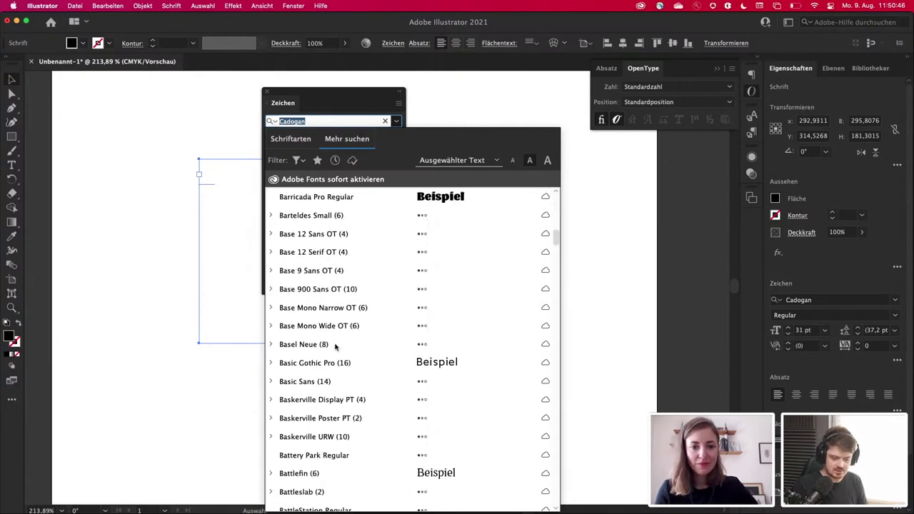
scroll(335, 346, "down", 20)
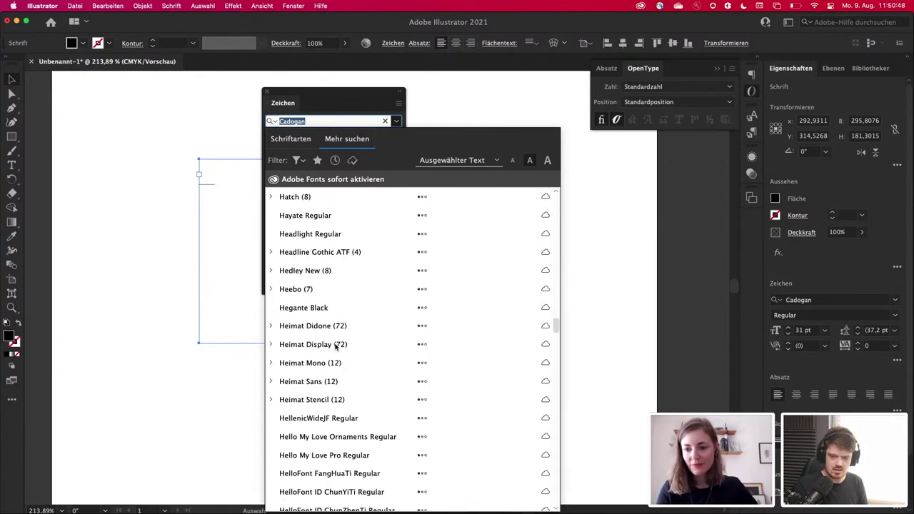
scroll(336, 346, "down", 20)
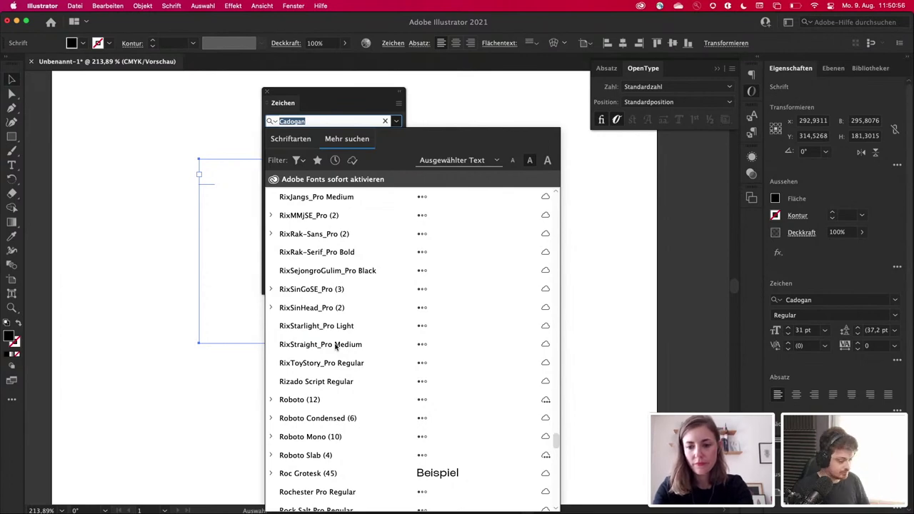
Step: Find the Roboto Condensed family among the additional Adobe Fonts and activate all of its fonts
scroll(336, 346, "up", 1)
scroll(326, 404, "down", 6)
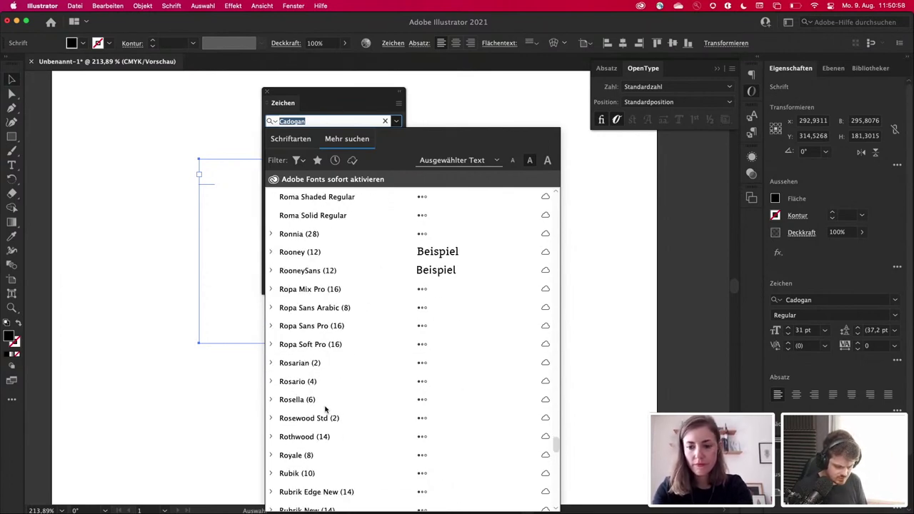
scroll(326, 409, "up", 7)
scroll(326, 409, "down", 2)
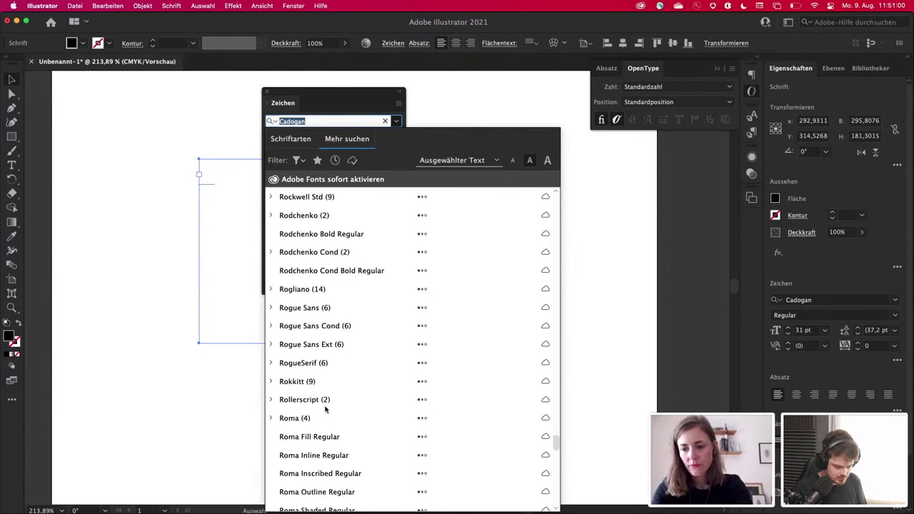
scroll(339, 375, "up", 3)
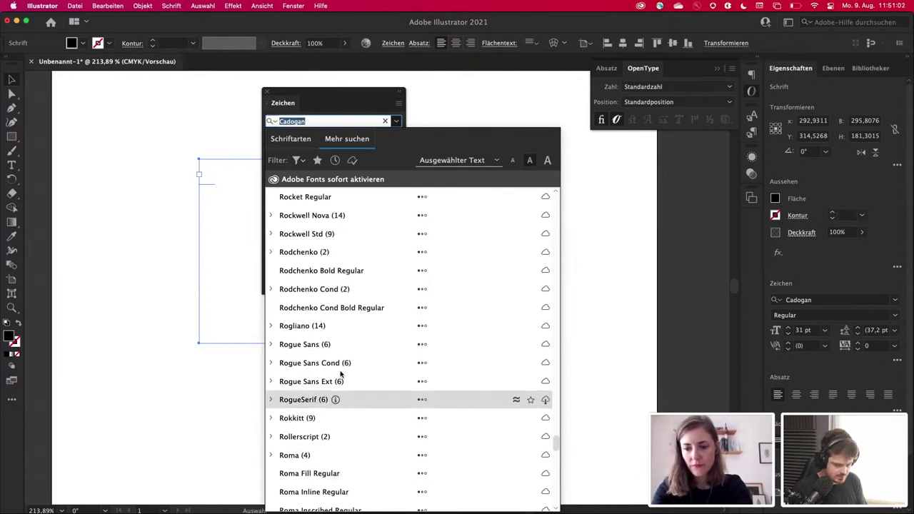
scroll(340, 375, "up", 3)
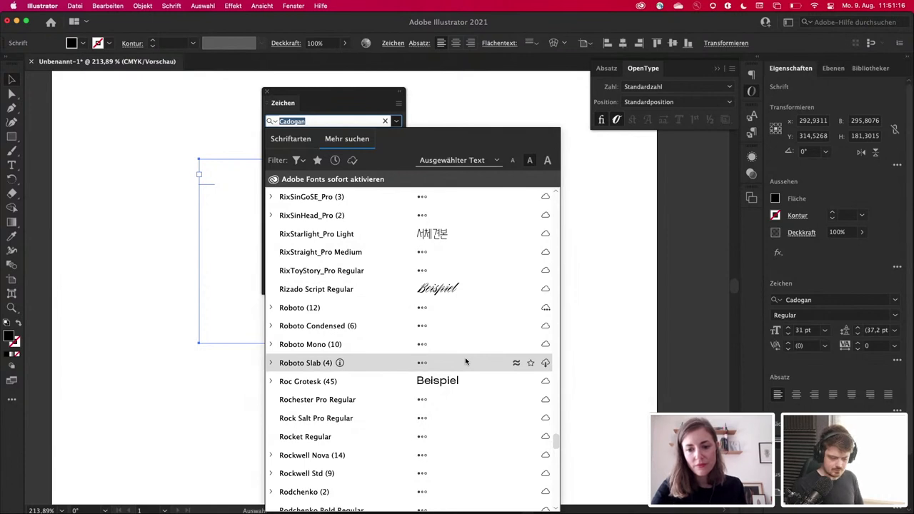
left_click(547, 326)
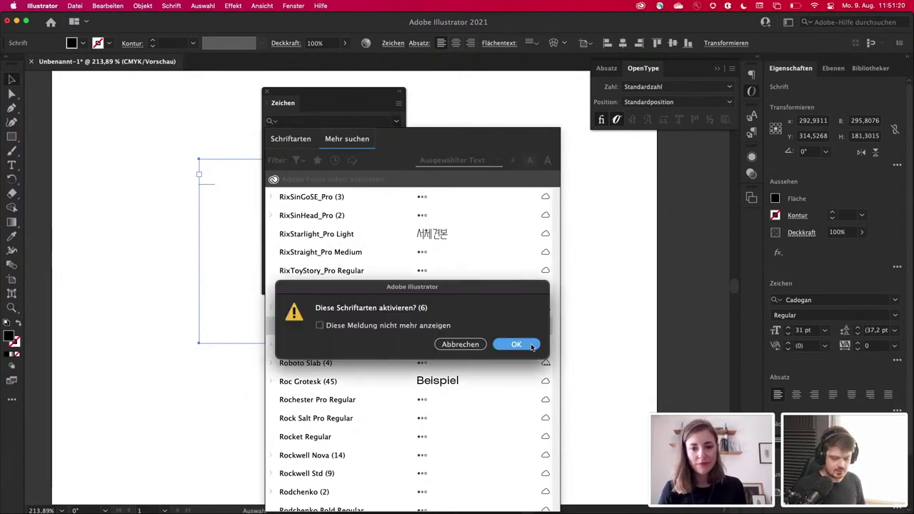
left_click(532, 347)
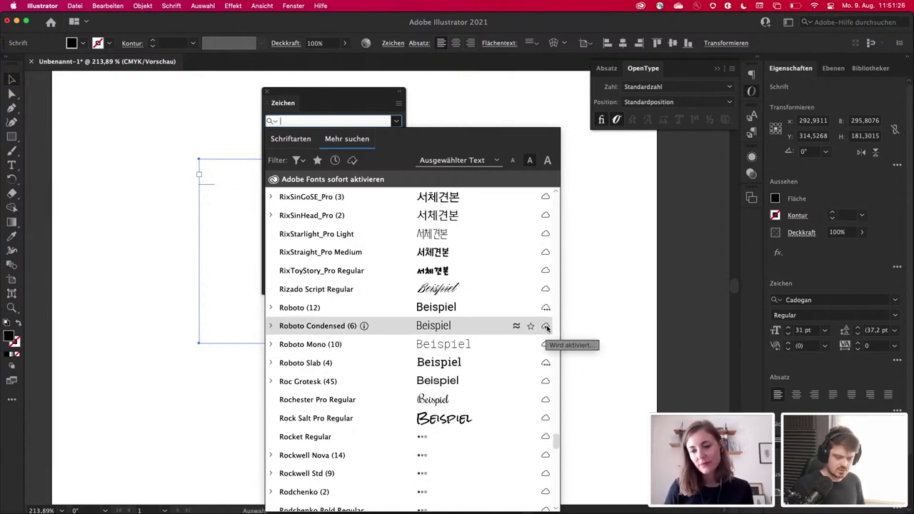
Step: Look through the font families already available in Illustrator, and close the font list with nothing selected
left_click(297, 141)
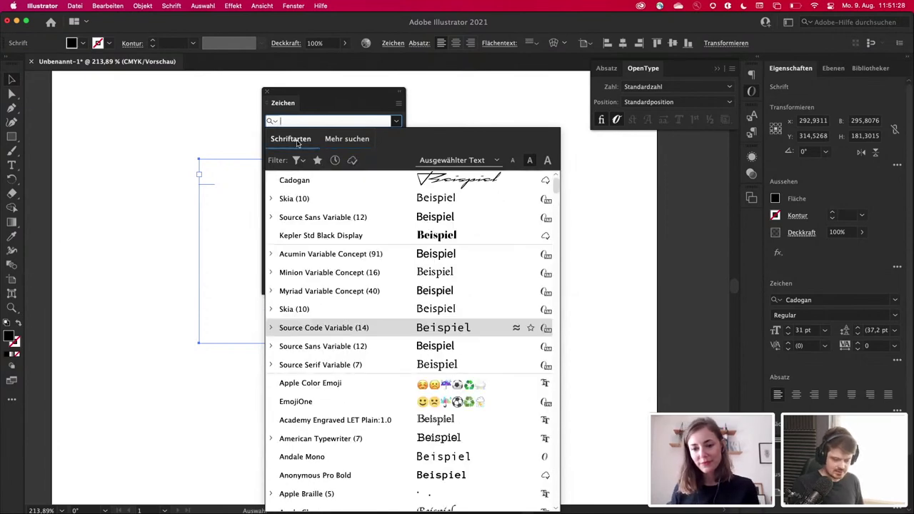
scroll(343, 250, "down", 10)
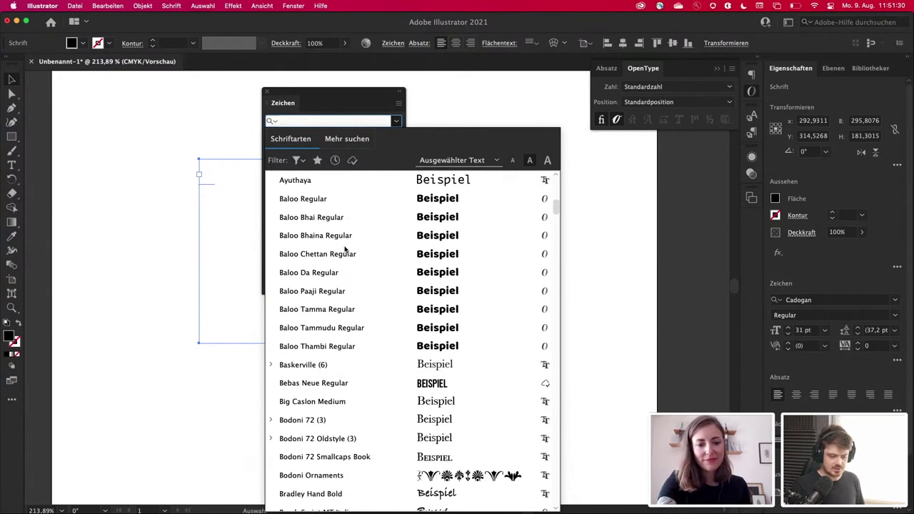
scroll(345, 249, "down", 5)
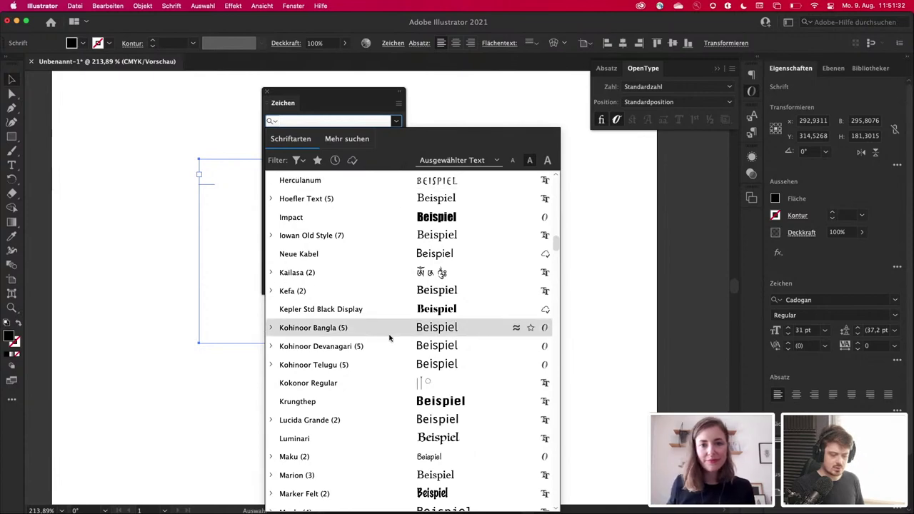
scroll(389, 336, "down", 6)
scroll(390, 337, "down", 3)
scroll(389, 333, "up", 15)
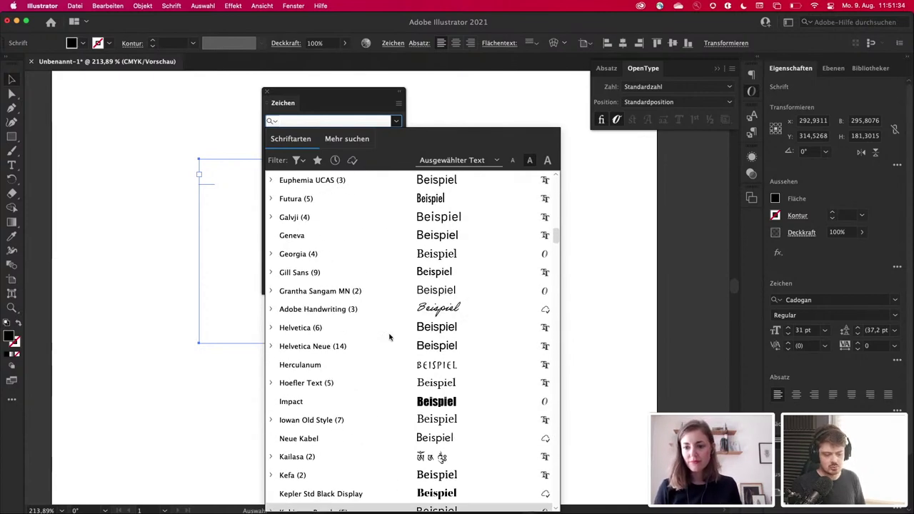
left_click(689, 145)
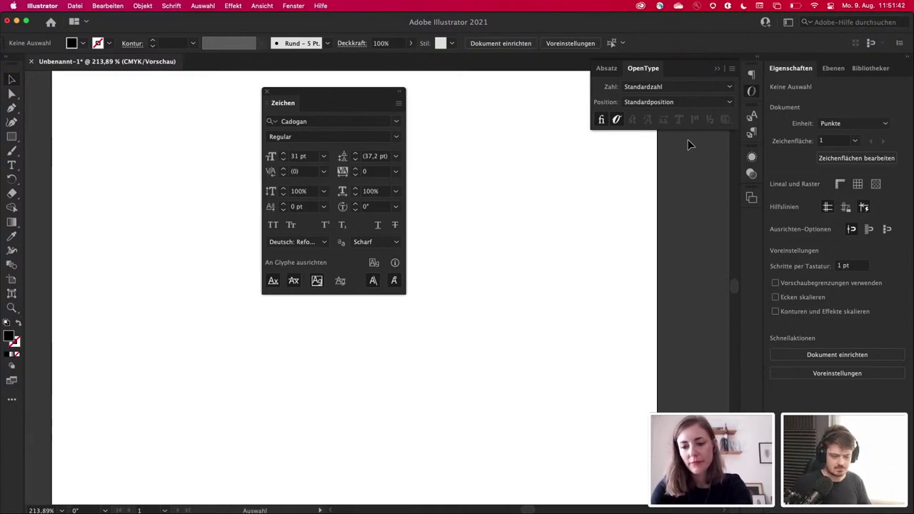
Step: Launch Microsoft Word and close the untitled Illustrator document without saving its changes
key("super+space")
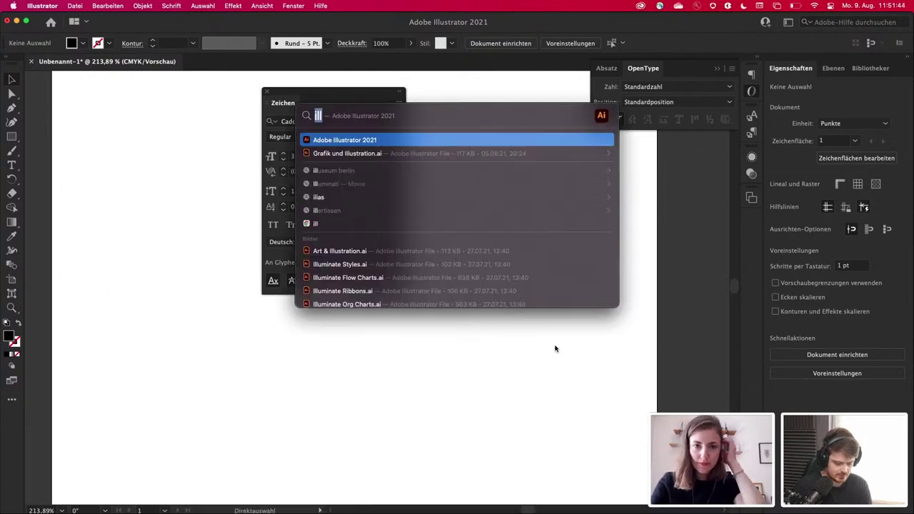
type("word")
key("Return")
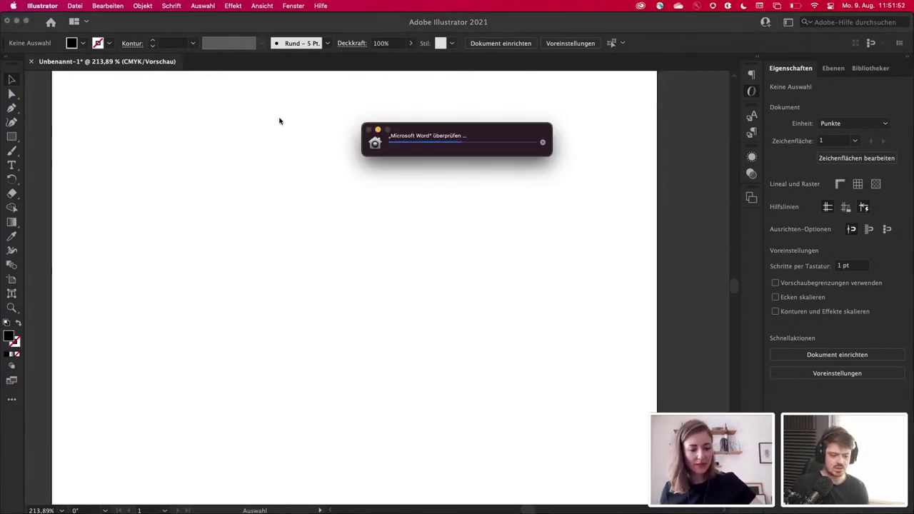
left_click(44, 32)
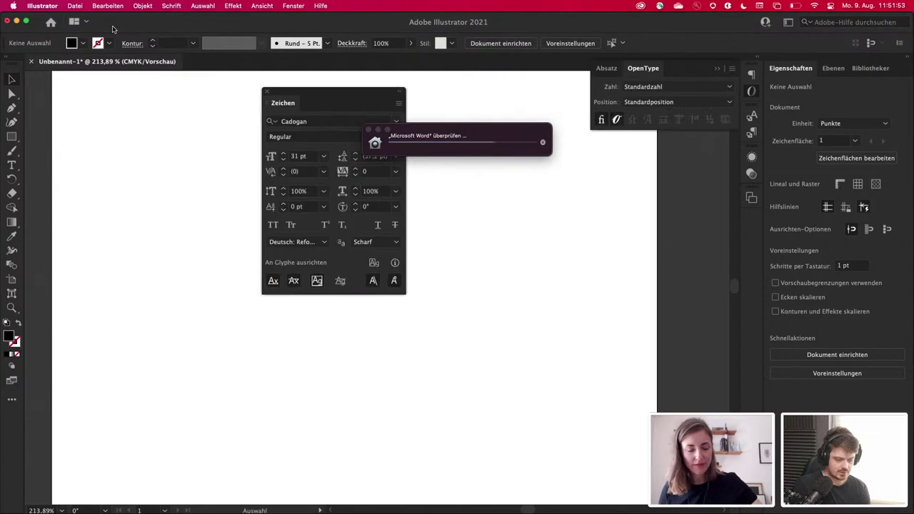
left_click(8, 22)
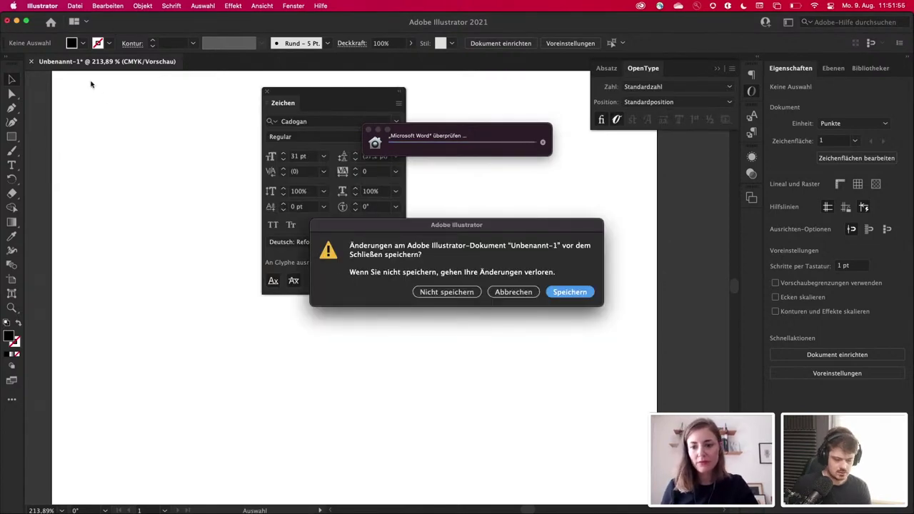
left_click(428, 291)
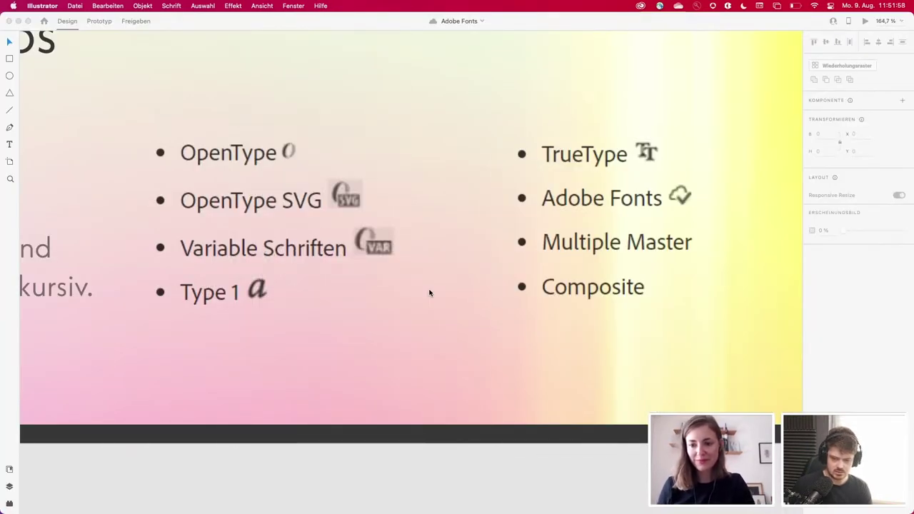
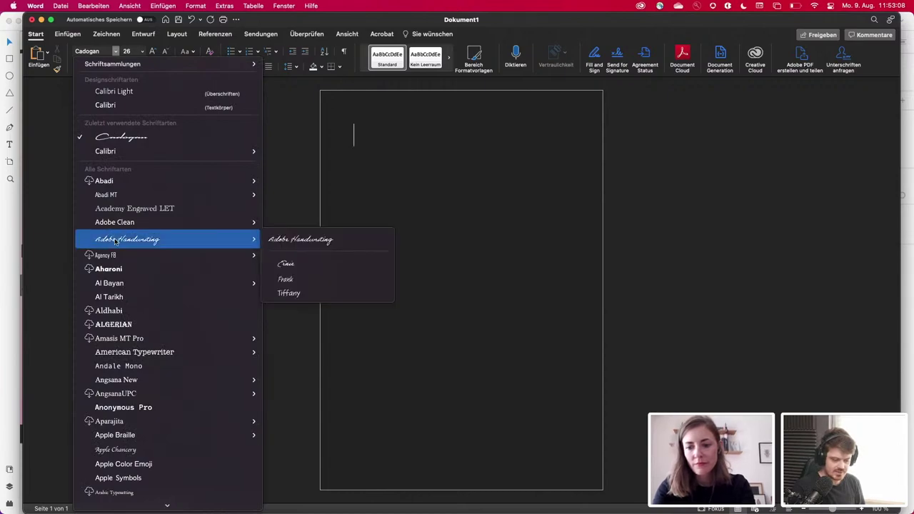
Step: Look through all fonts offered in Word without choosing one, and close the blank document without saving
scroll(115, 239, "down", 20)
scroll(115, 242, "down", 20)
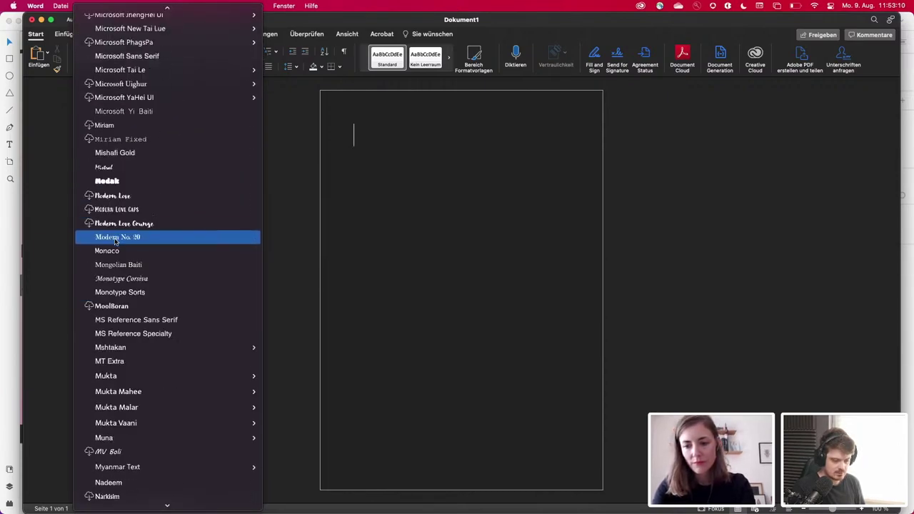
scroll(115, 242, "down", 15)
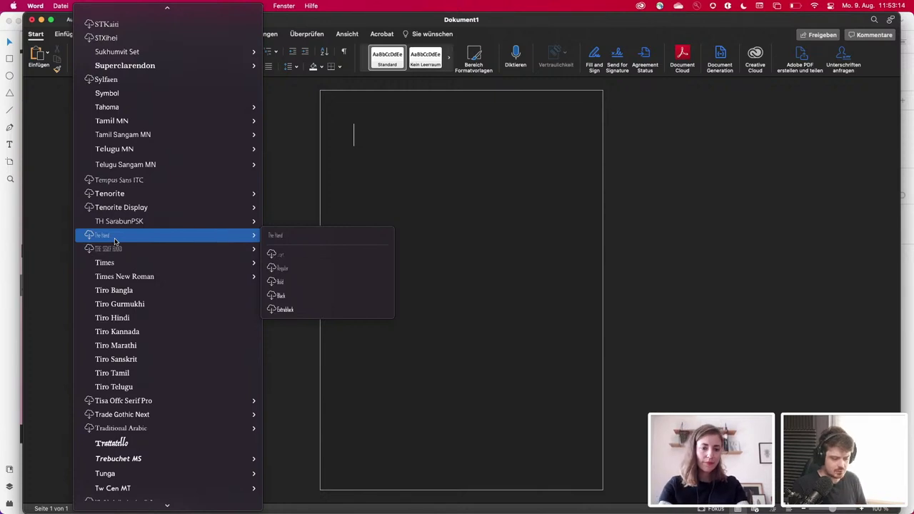
left_click(584, 140)
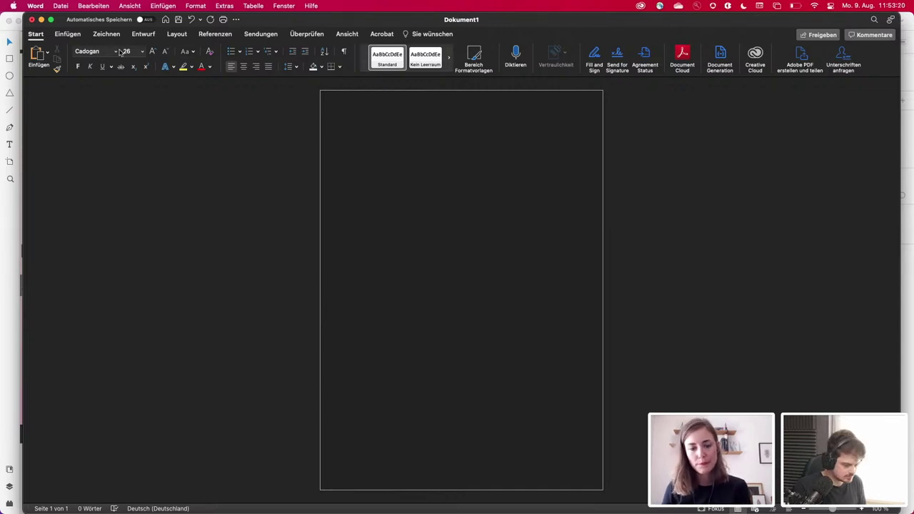
key("super+w")
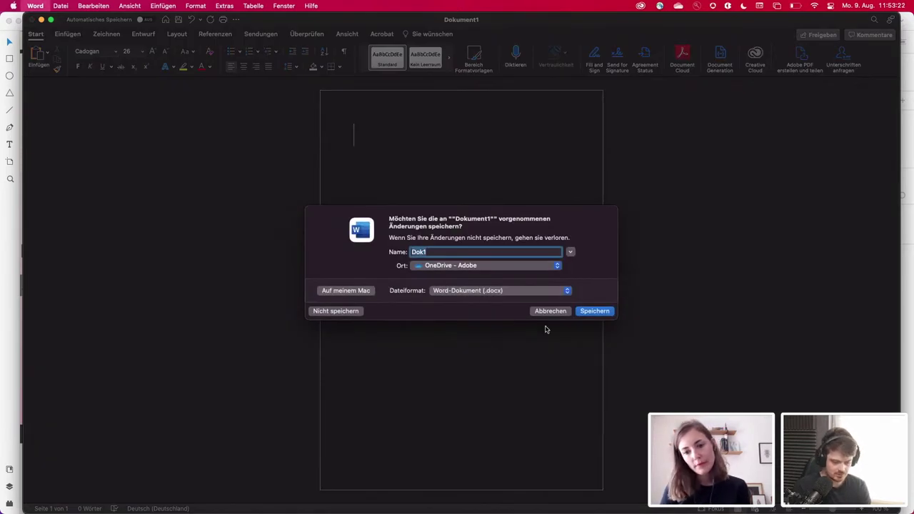
left_click(336, 312)
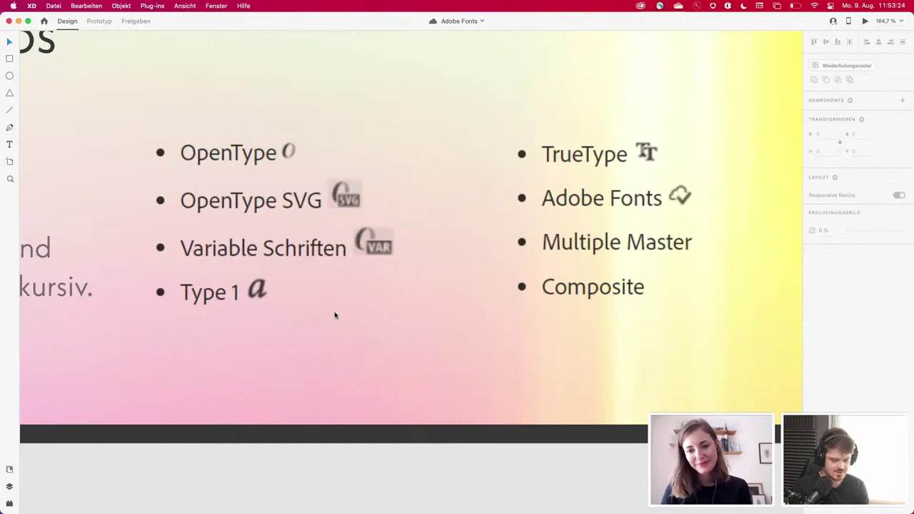
Step: Switch to Safari and open the overview of all font packs (Schriftpakete) from the Adobe Fonts home page
scroll(335, 314, "down", 6)
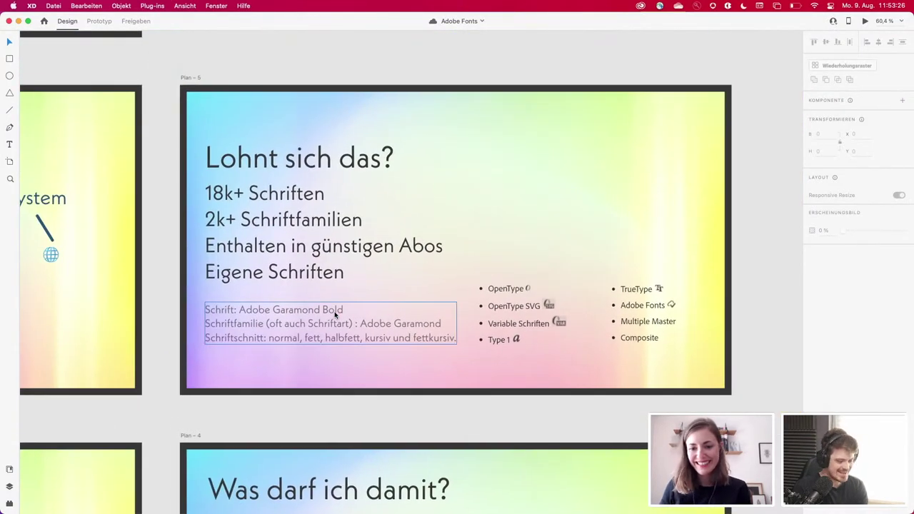
scroll(335, 315, "down", 5)
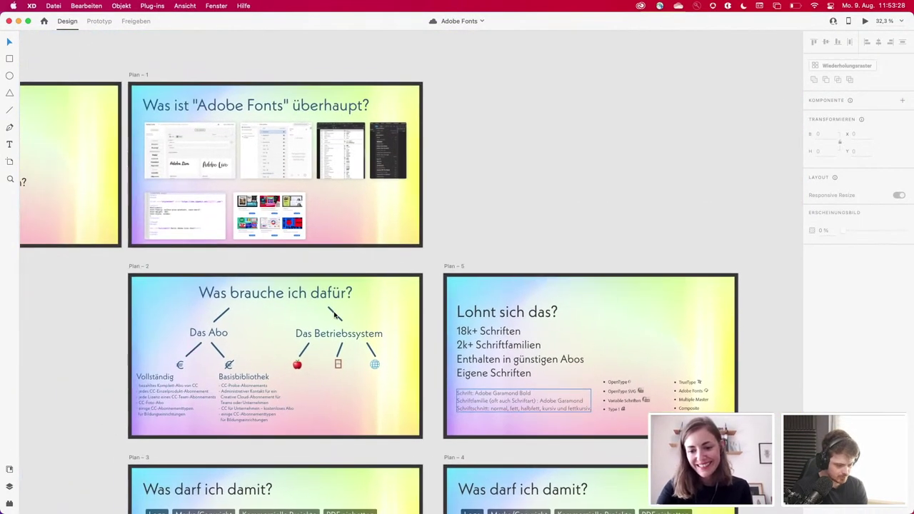
key("super+Tab")
key("super+Tab")
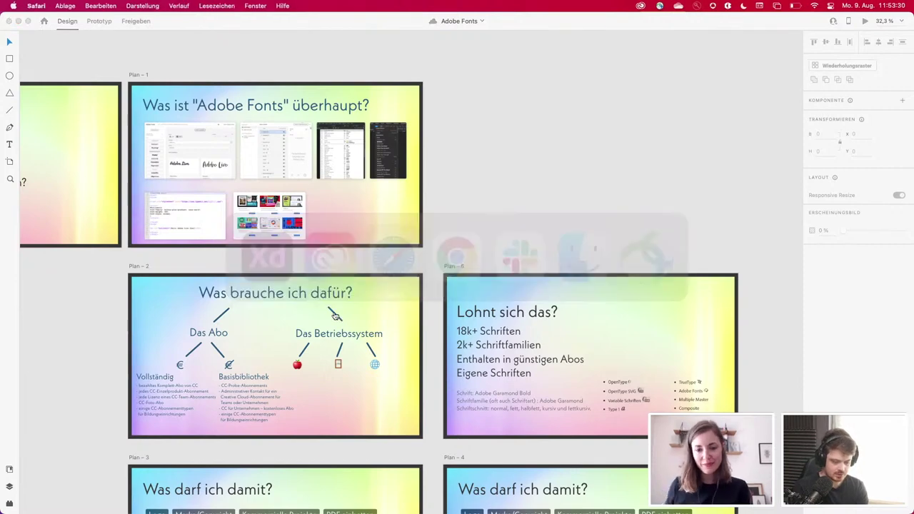
mouse_move(568, 499)
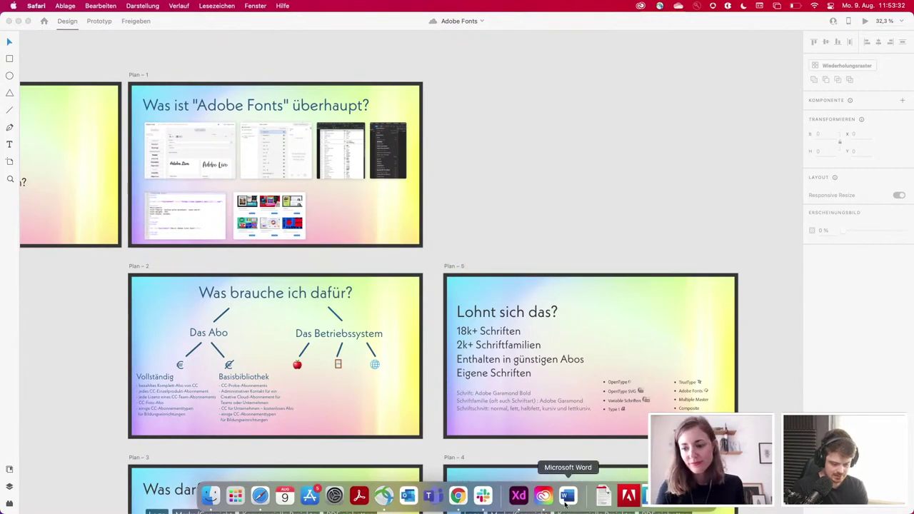
left_click(259, 496)
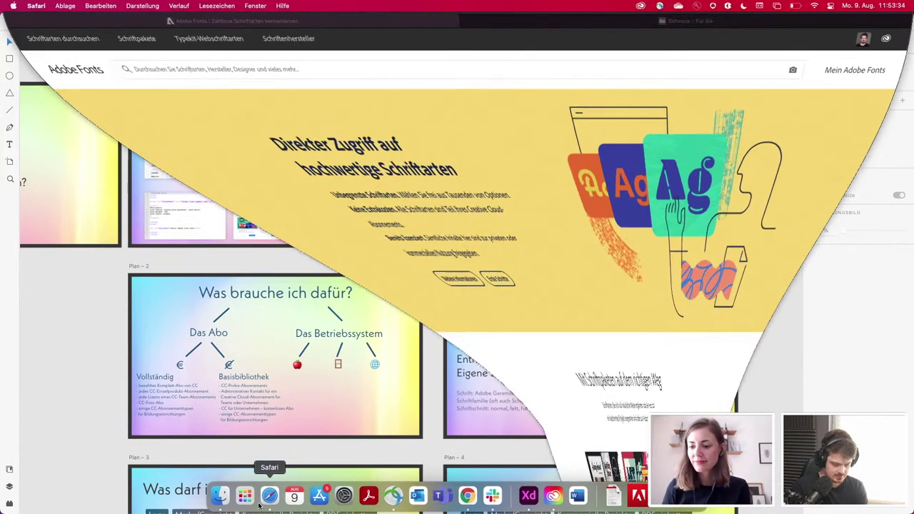
scroll(373, 277, "down", 3)
scroll(373, 276, "down", 3)
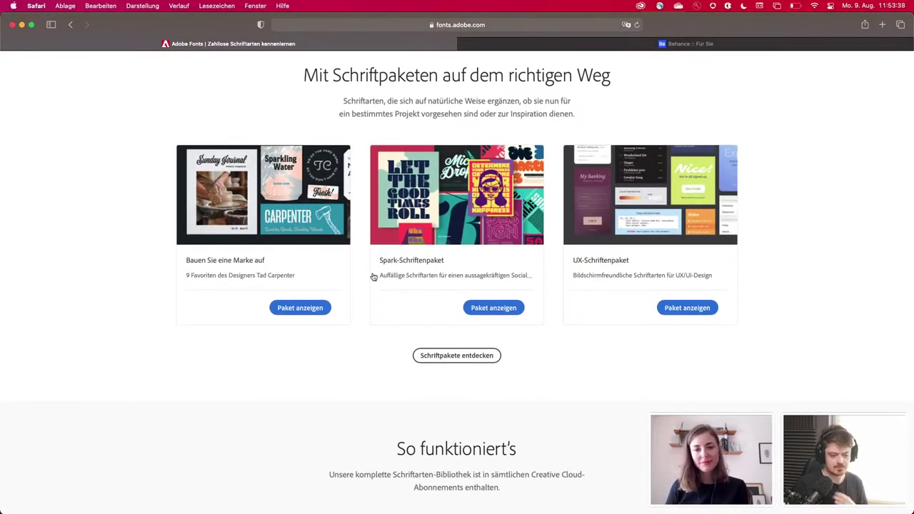
left_click(467, 357)
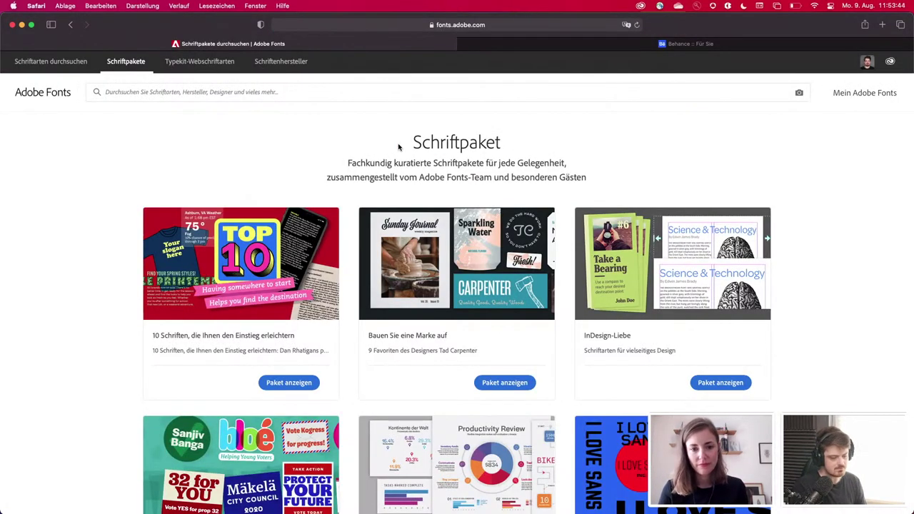
Step: Browse the curated font packs and open the band poster pack (Schriftartenpaket für Band-Poster)
scroll(399, 147, "down", 15)
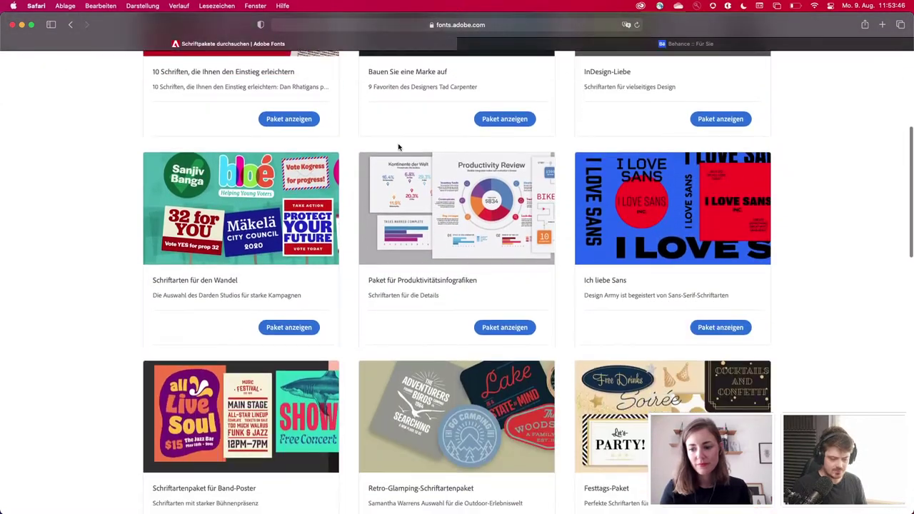
scroll(399, 147, "down", 12)
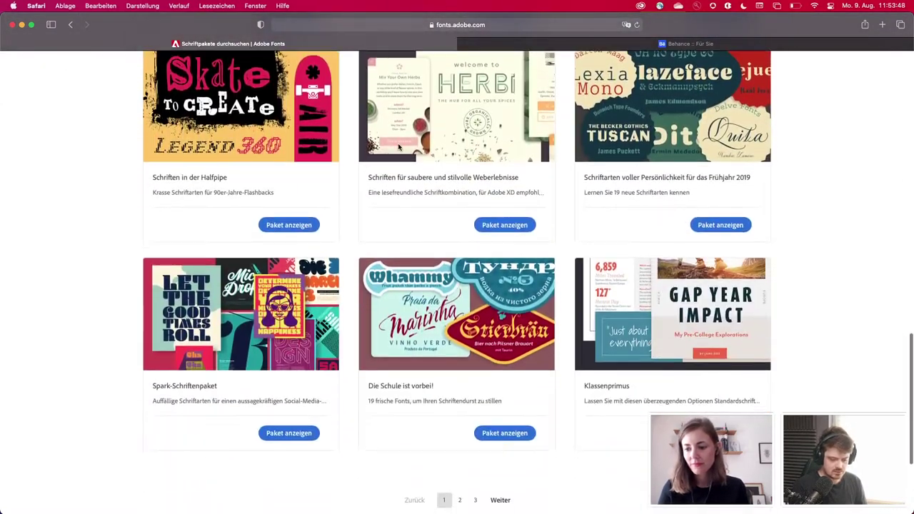
scroll(398, 147, "up", 2)
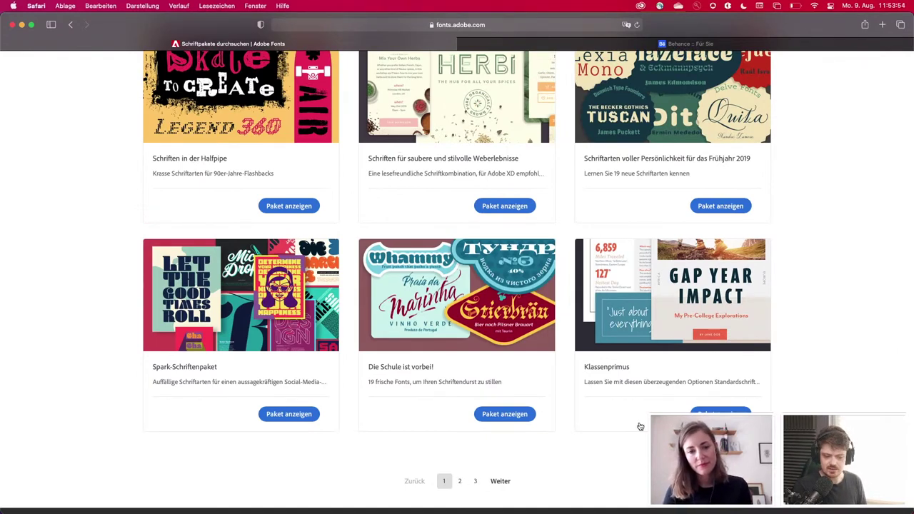
scroll(640, 426, "up", 4)
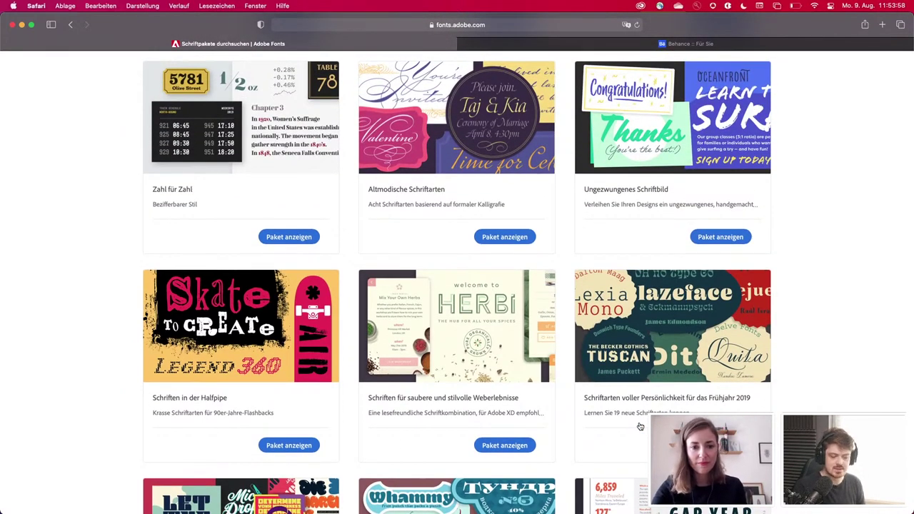
scroll(640, 426, "up", 6)
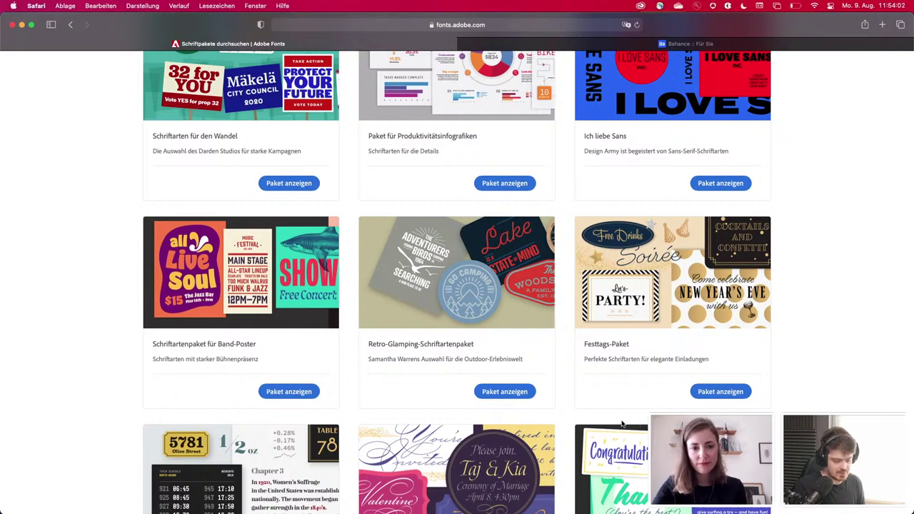
left_click(269, 280)
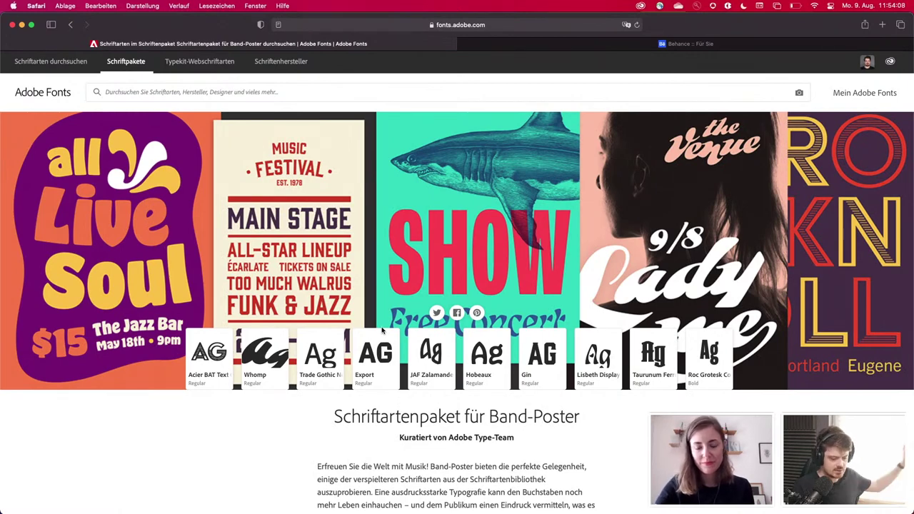
Step: Set the sample text for the fonts in the band poster pack to "Adobe Live Open Air"
scroll(377, 326, "down", 3)
scroll(382, 330, "down", 3)
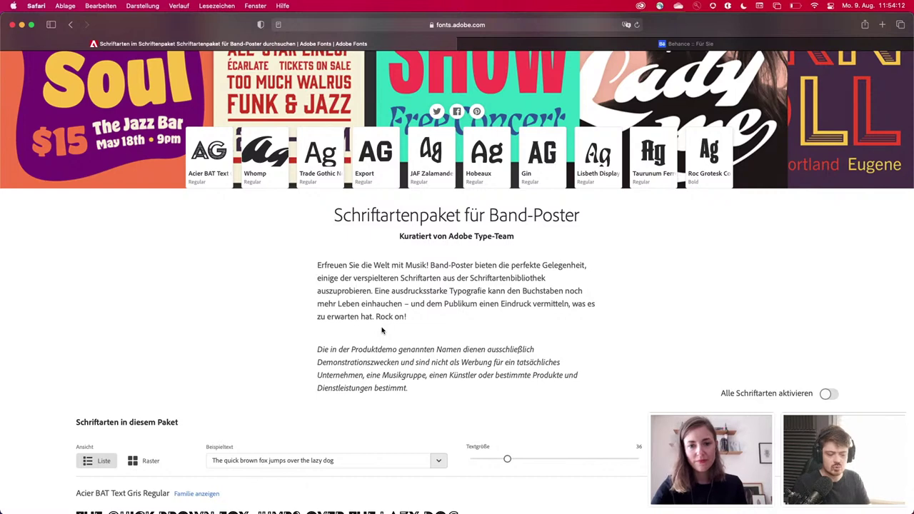
scroll(382, 331, "down", 1)
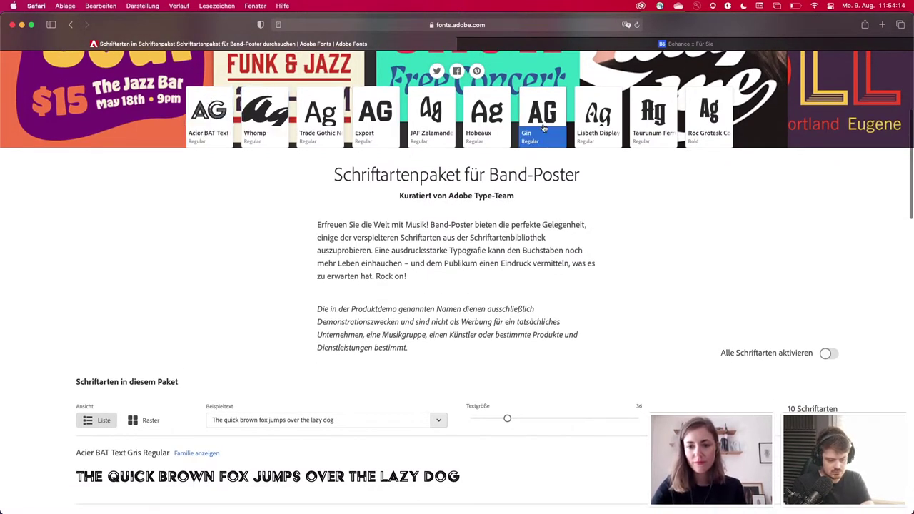
scroll(327, 233, "down", 1)
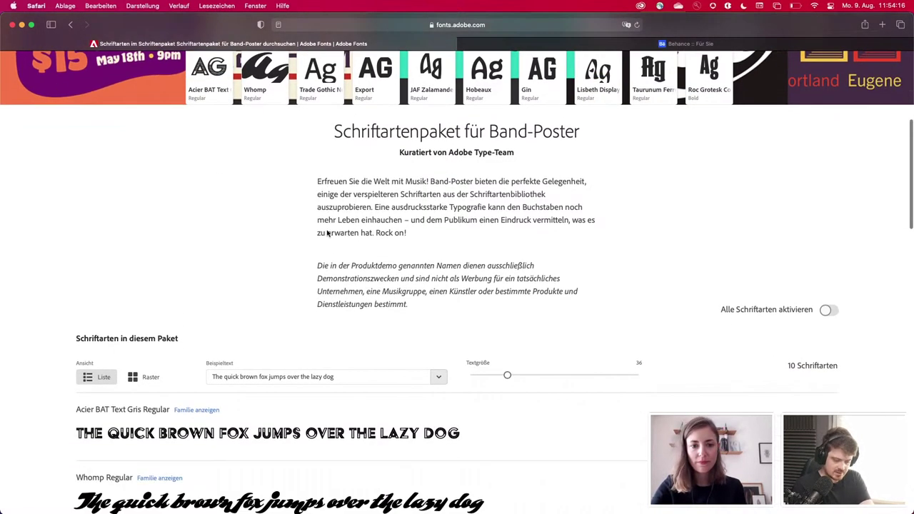
scroll(327, 233, "down", 7)
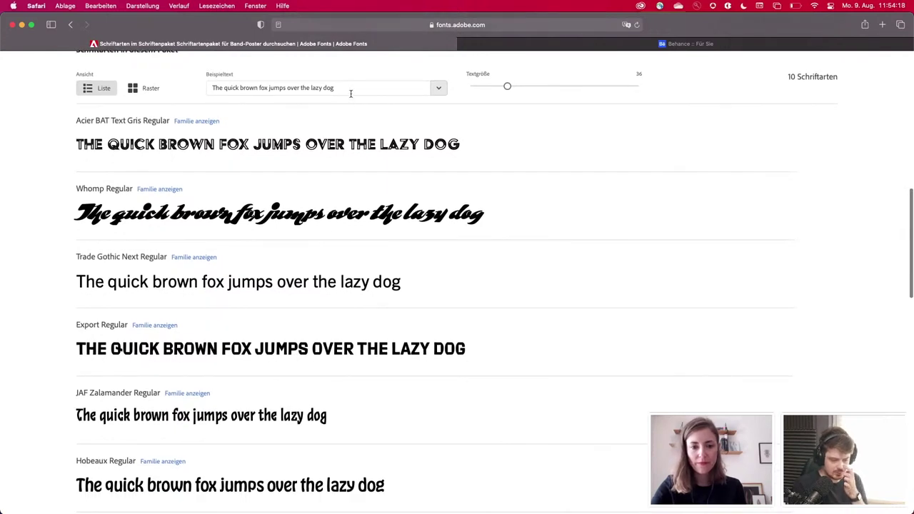
left_click(350, 94)
type("Adobe Liv")
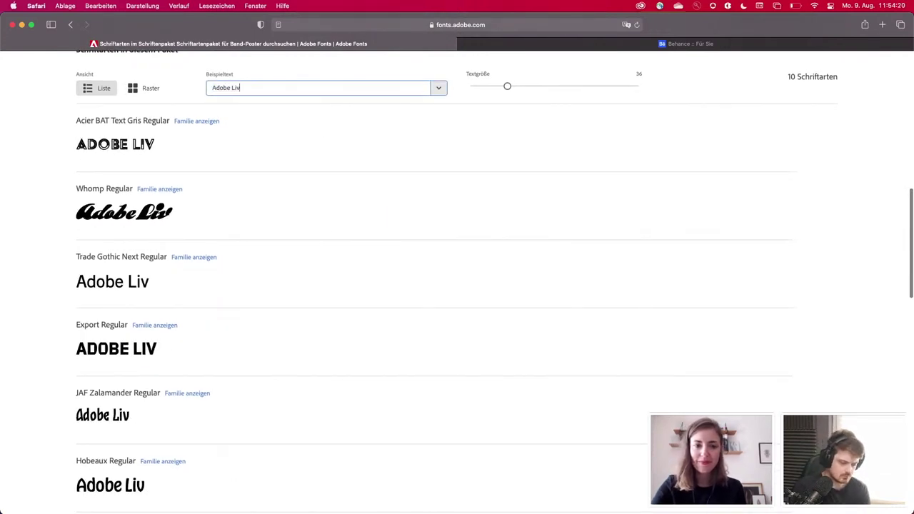
type("e Open Air")
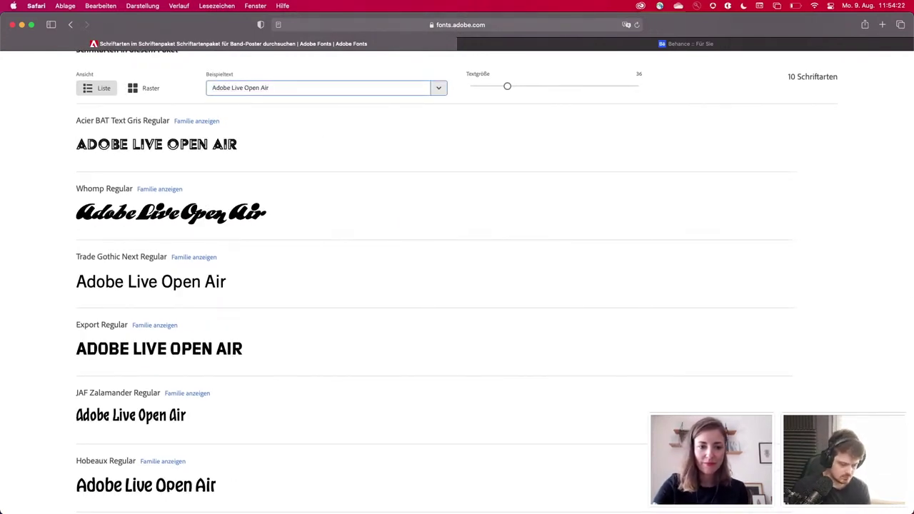
Step: Examine up close how the sample text looks in each font of the band poster pack
scroll(138, 237, "up", 3, "ctrl")
scroll(138, 235, "down", 3)
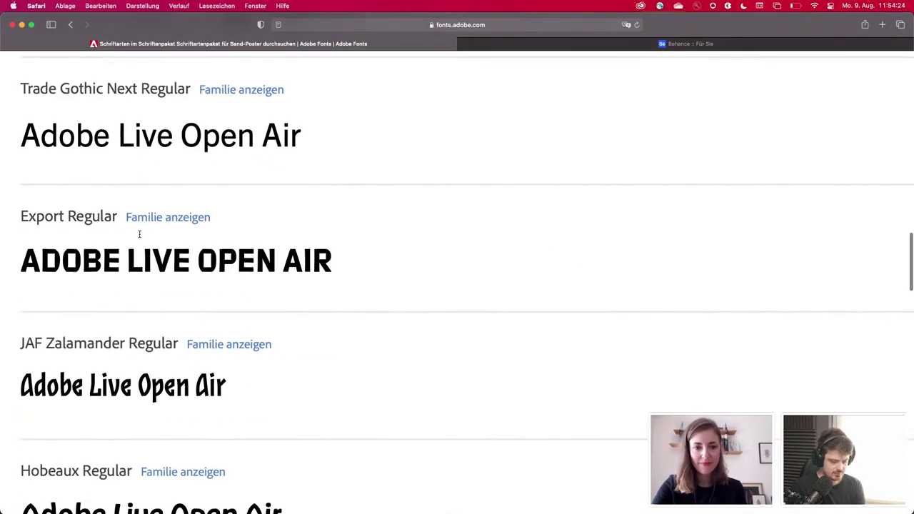
scroll(139, 234, "down", 8)
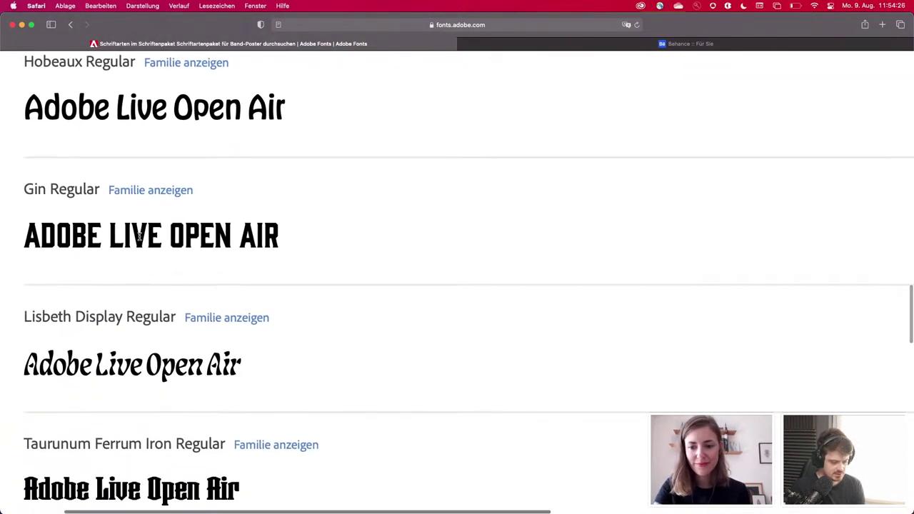
scroll(140, 236, "down", 3)
scroll(137, 255, "down", 6)
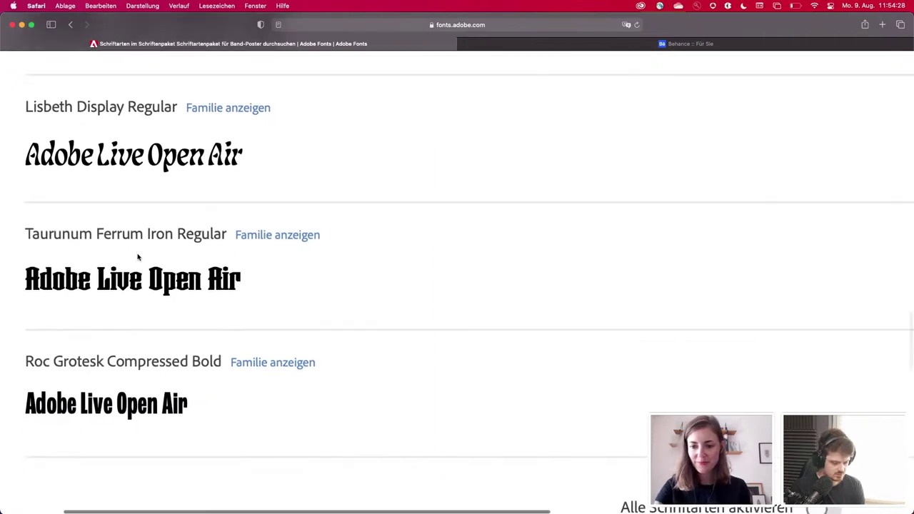
scroll(137, 258, "down", 3, "ctrl")
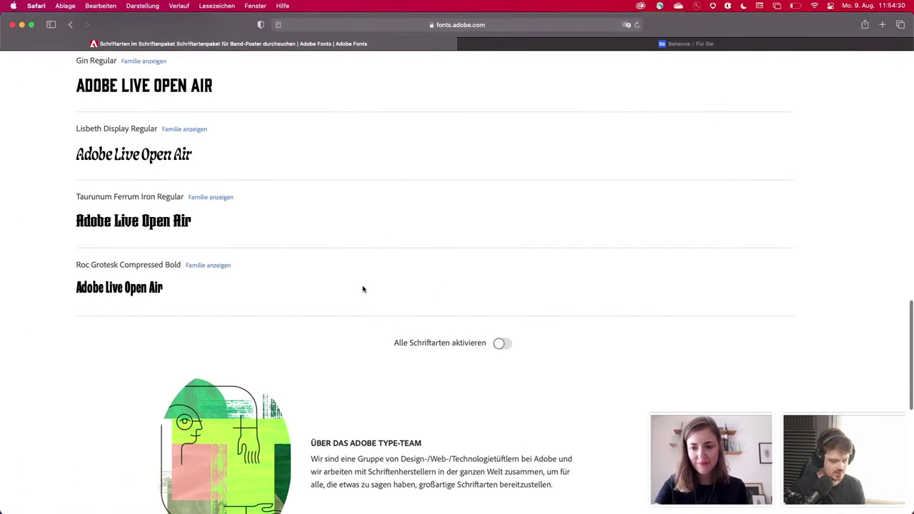
scroll(379, 300, "up", 10)
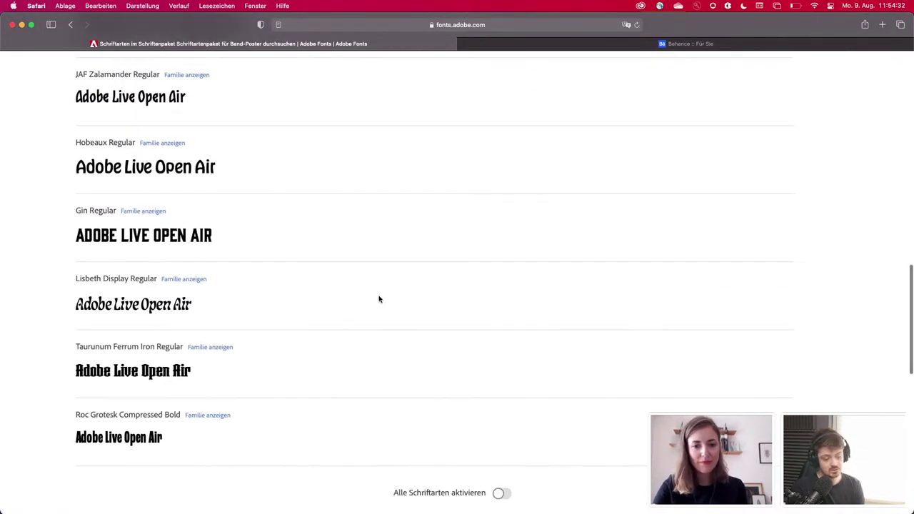
Step: Look over the preview posters and the font list of the band poster pack
scroll(379, 311, "up", 10)
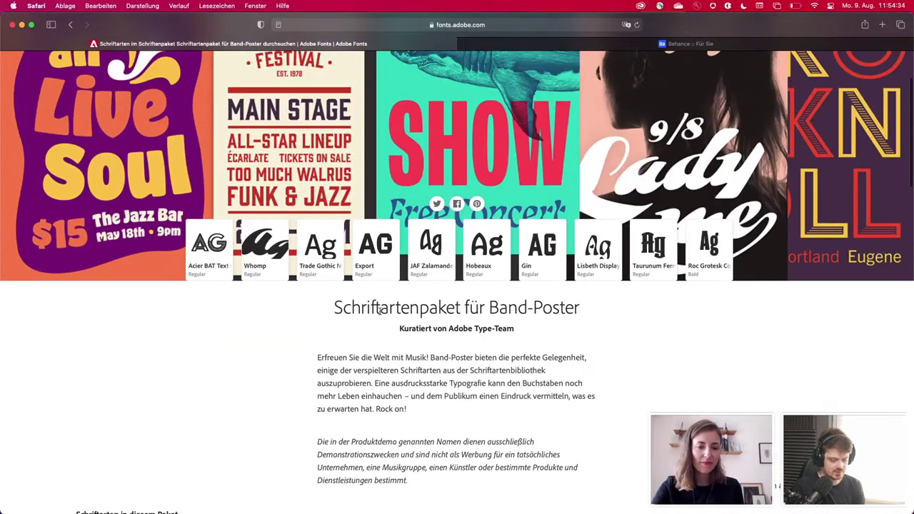
scroll(379, 311, "down", 5)
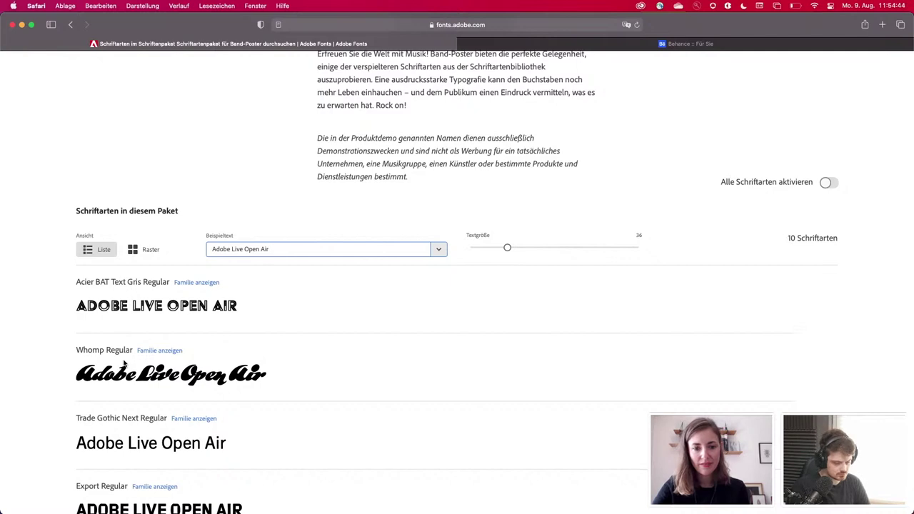
mouse_move(556, 496)
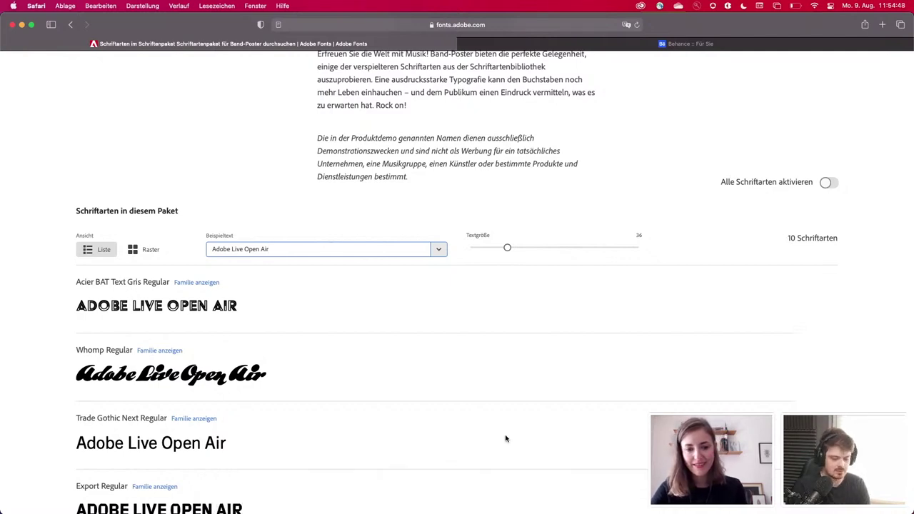
Step: Find Photoshop through the system search and launch it
key("super+space")
type("phot")
key("BackSpace")
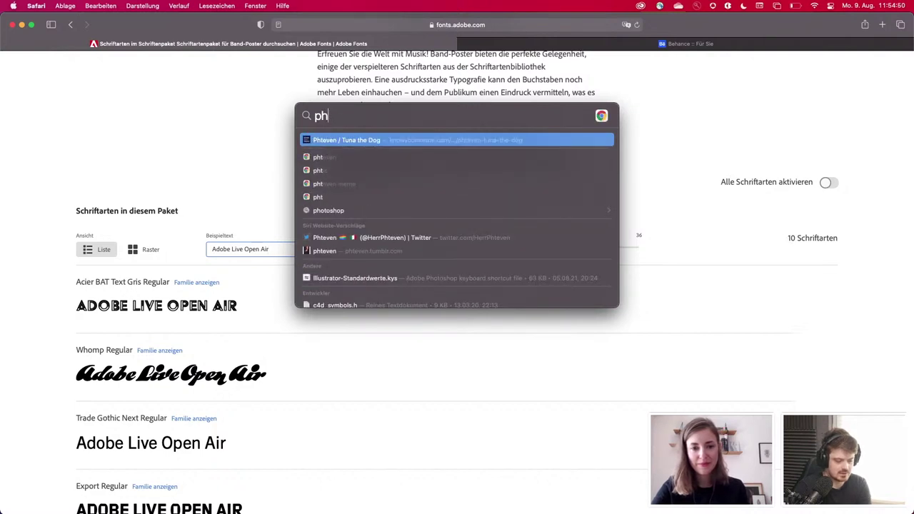
type("ot")
key("Return")
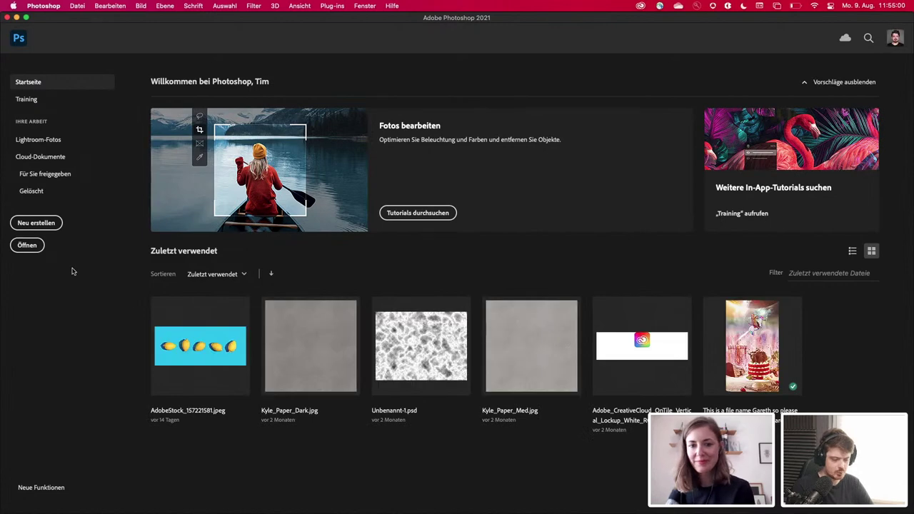
Step: Browse the print (Druck) templates for a new document, cancel without creating one, and return to the font pack page in Safari
left_click(42, 225)
scroll(343, 261, "down", 2)
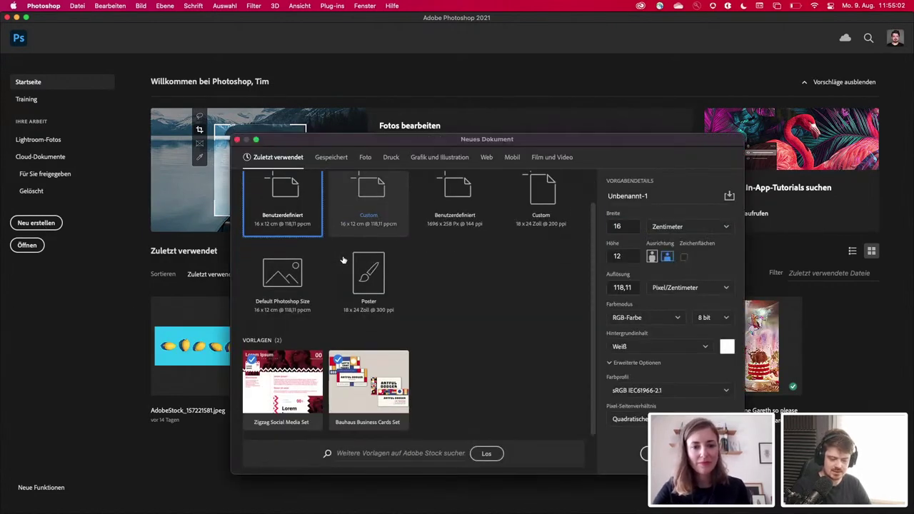
left_click(391, 158)
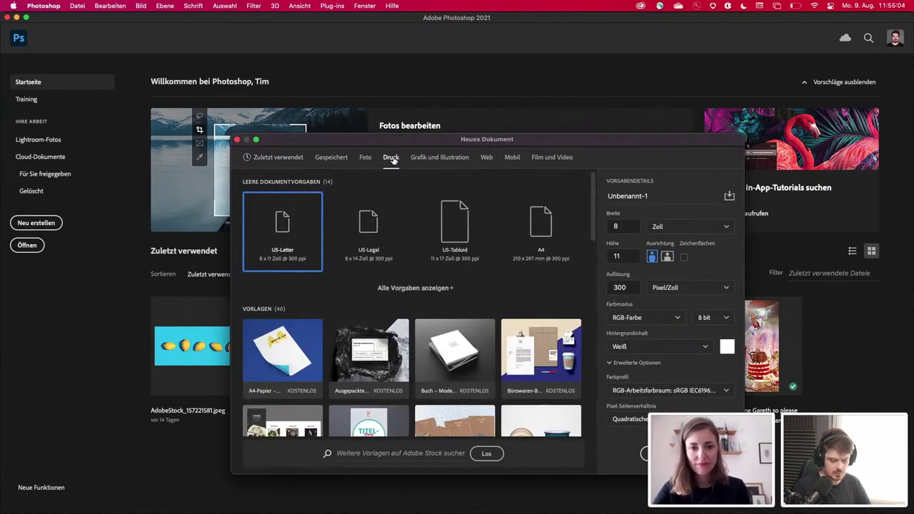
scroll(399, 290, "down", 10)
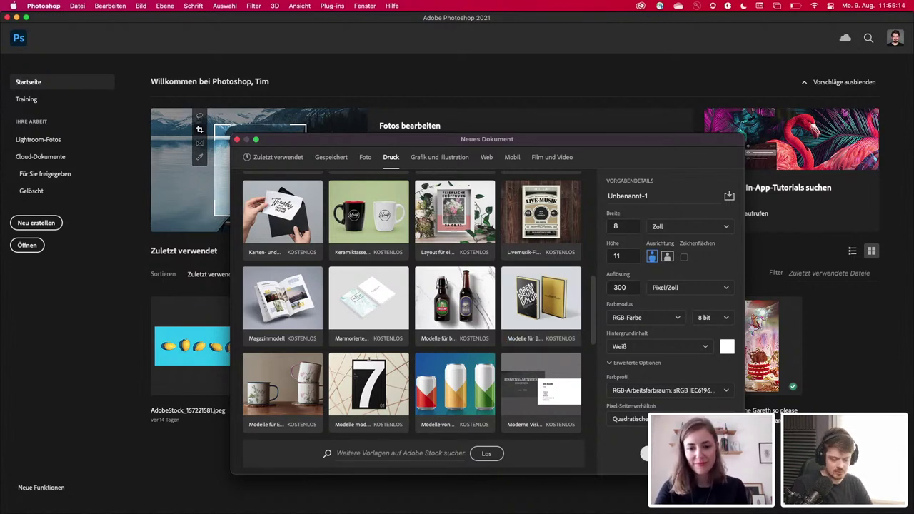
key("Escape")
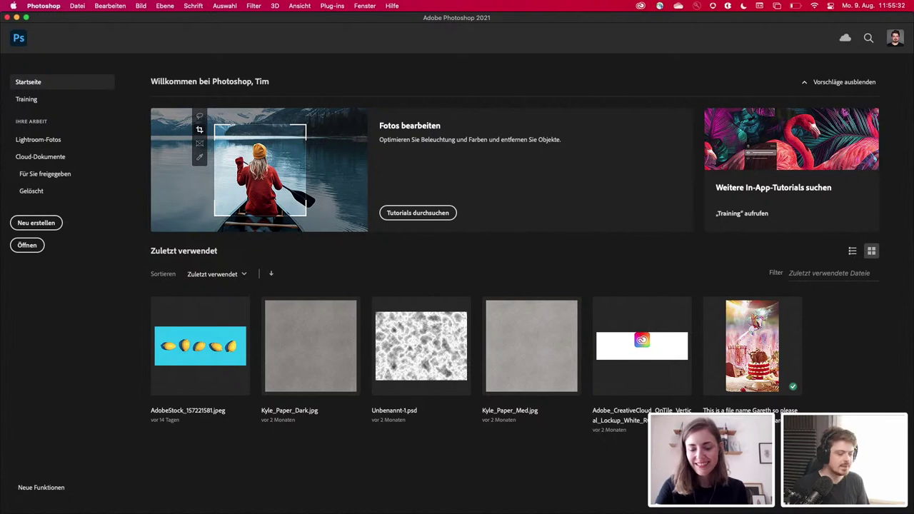
left_click(7, 17)
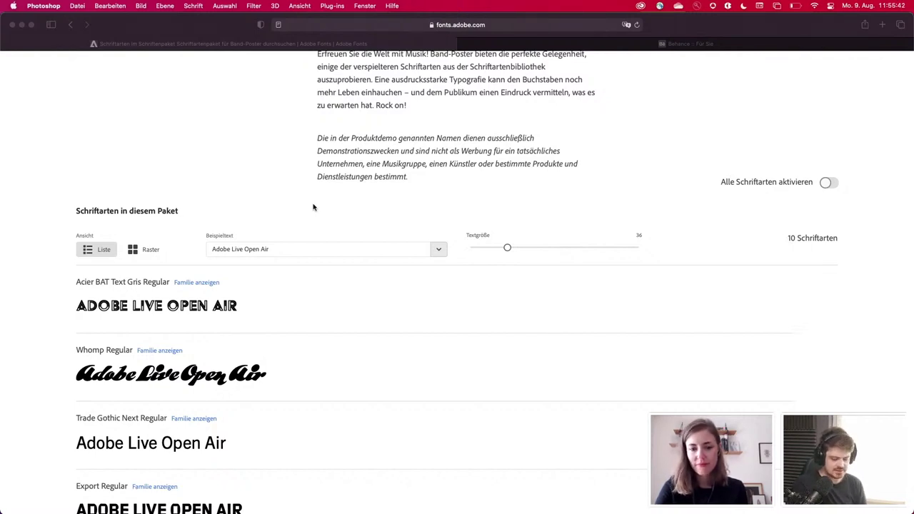
Step: Open the Typekit web fonts page (Typekit-Webschriftarten) and view its quick guide (Kurzanleitung)
scroll(313, 207, "up", 10)
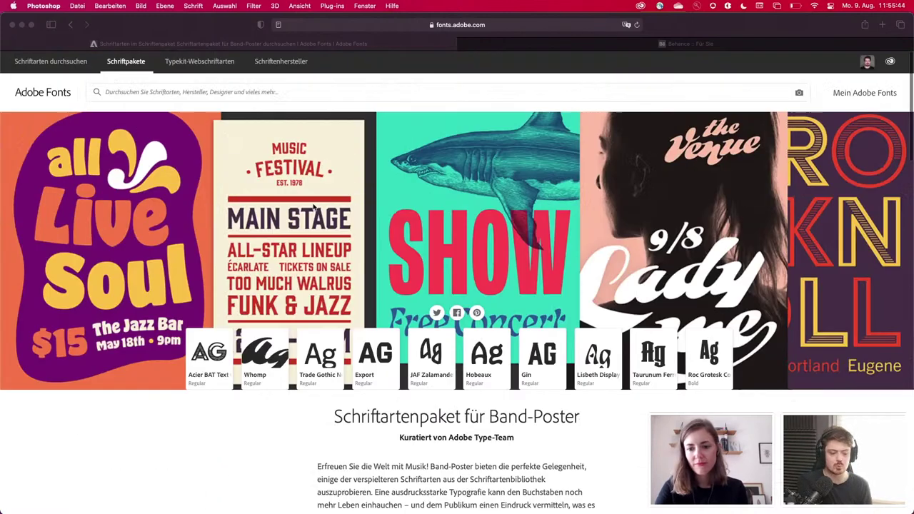
left_click(216, 63)
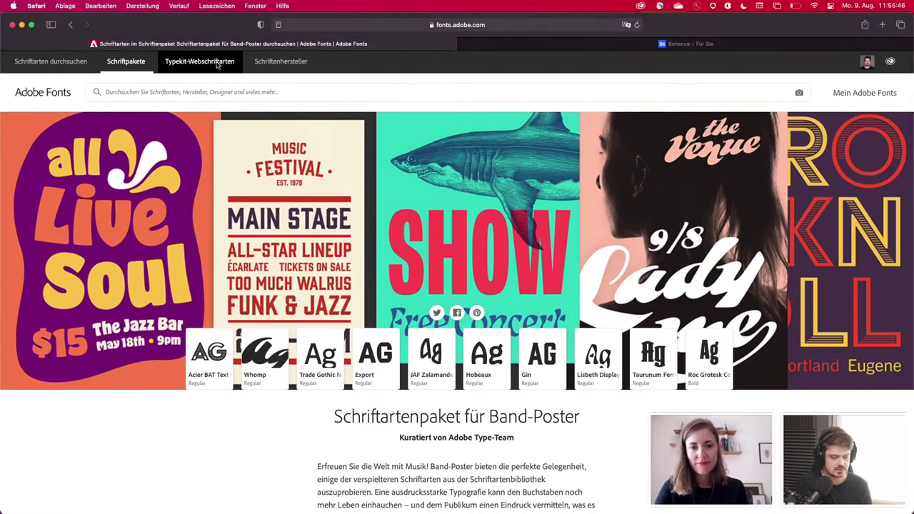
left_click(210, 66)
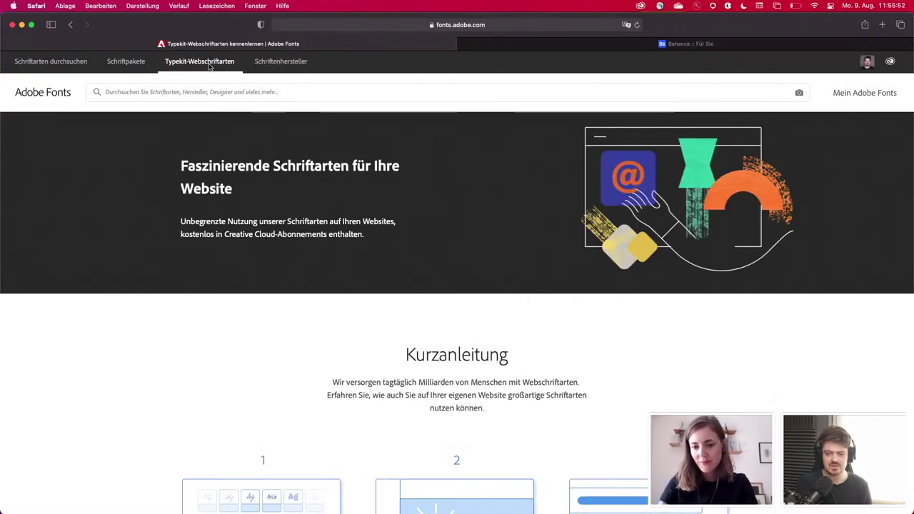
scroll(222, 305, "down", 3)
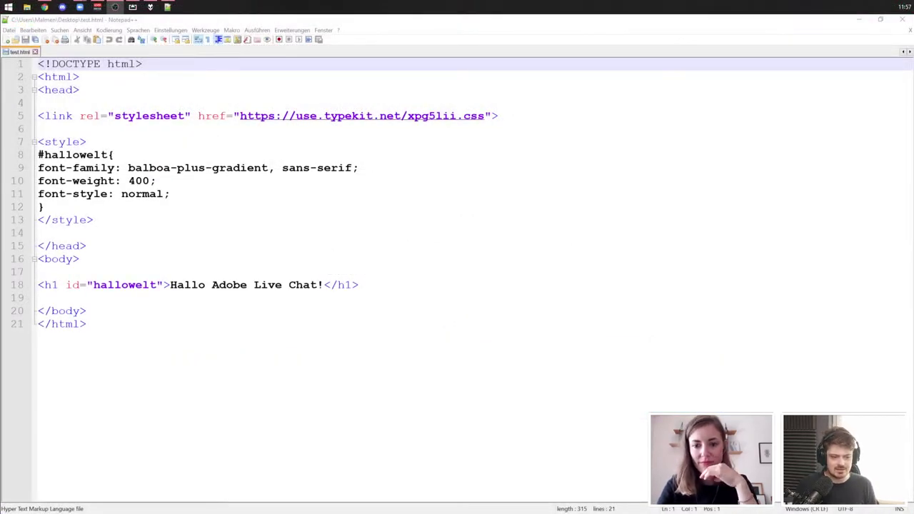
Step: Switch to test.html in Notepad++ and highlight the stylesheet link together with the style block in the head
left_click(86, 324)
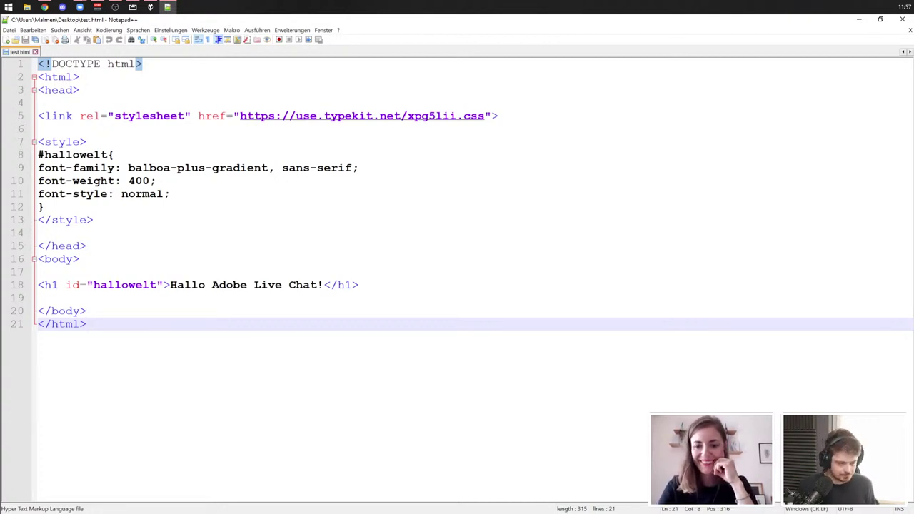
left_click(43, 207)
left_click_drag(94, 220, 38, 116)
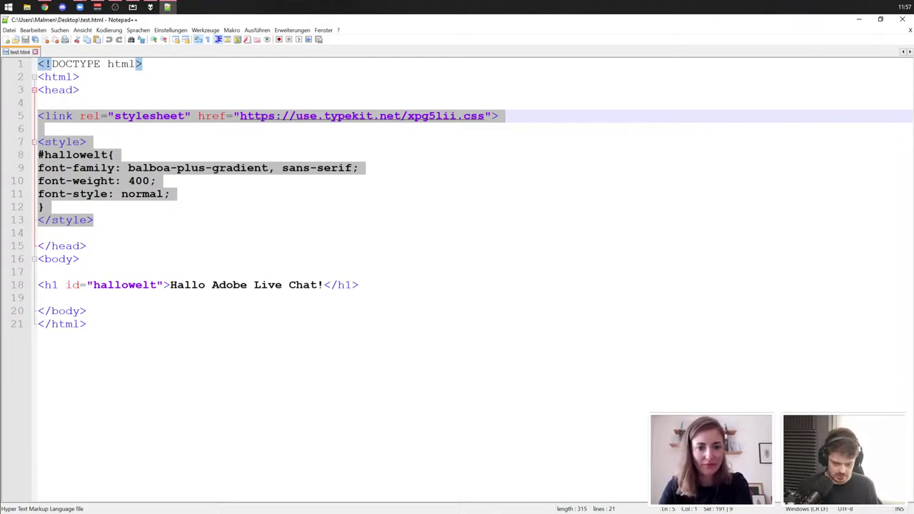
Step: Return to Adobe Fonts in Safari and open the Mister Brown family from the list of all fonts (Schriftarten durchsuchen)
key("alt+Tab")
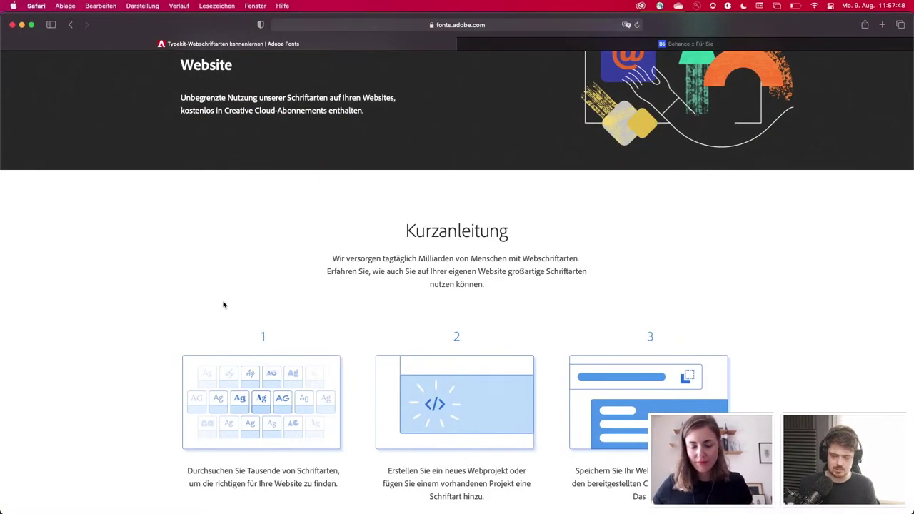
scroll(222, 304, "up", 5)
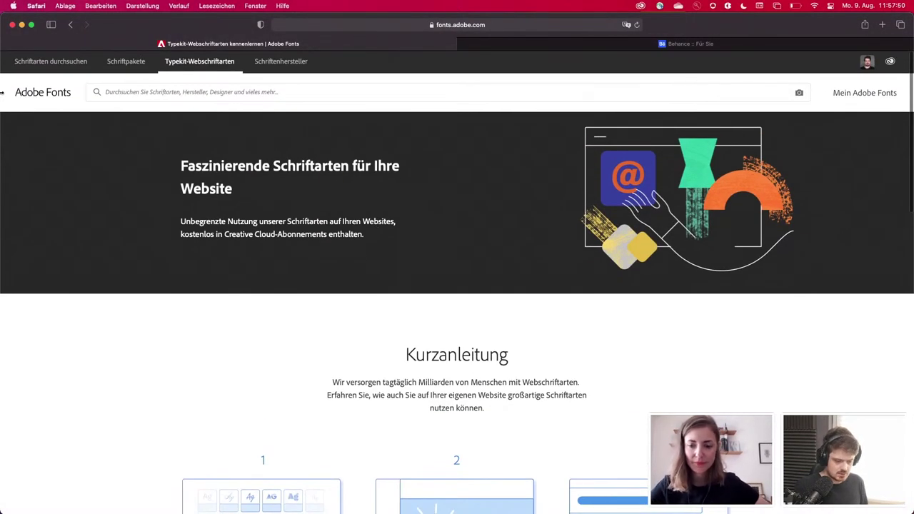
left_click(41, 90)
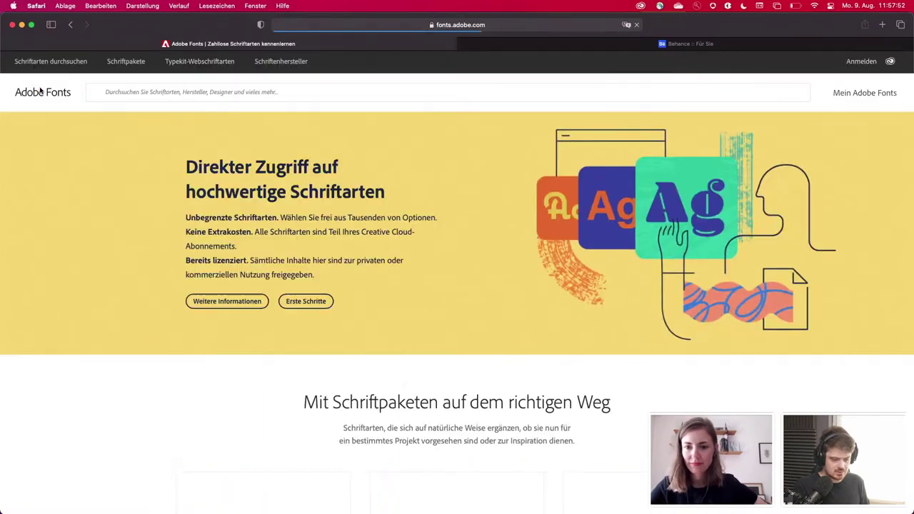
scroll(192, 210, "down", 8)
scroll(190, 207, "up", 10)
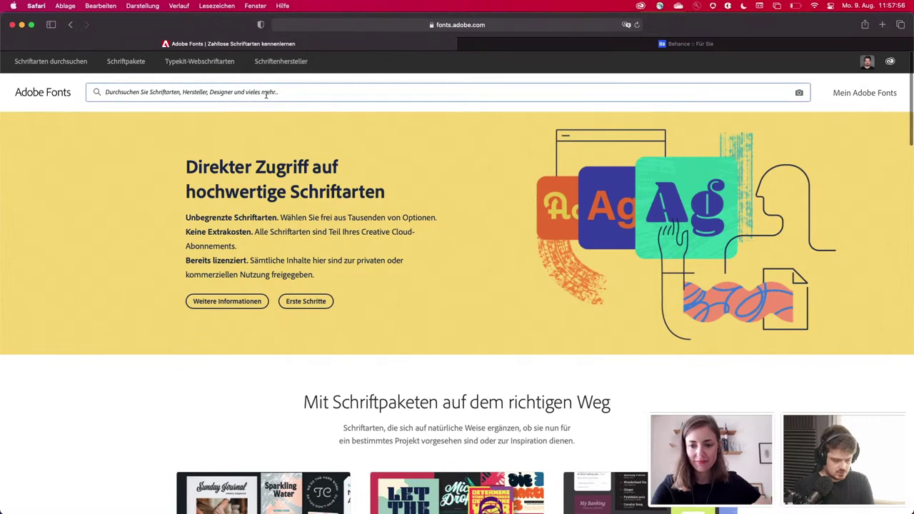
left_click(87, 68)
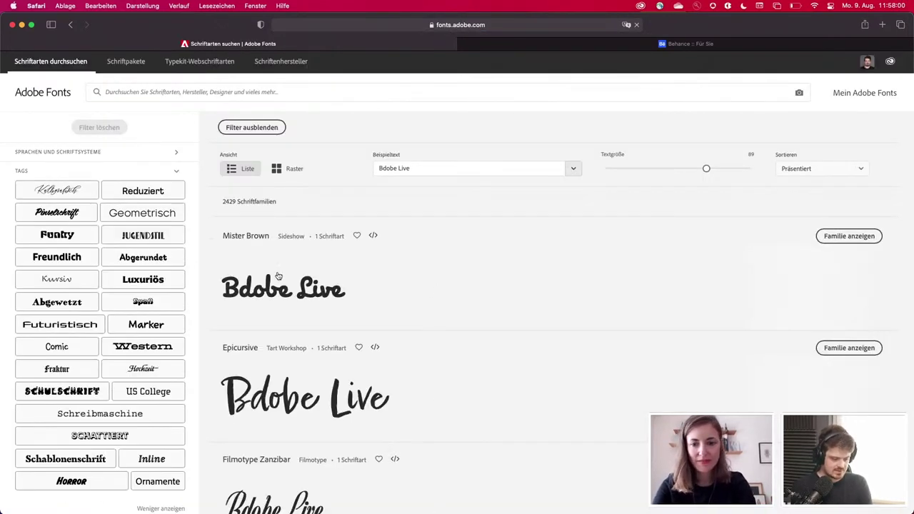
left_click(856, 242)
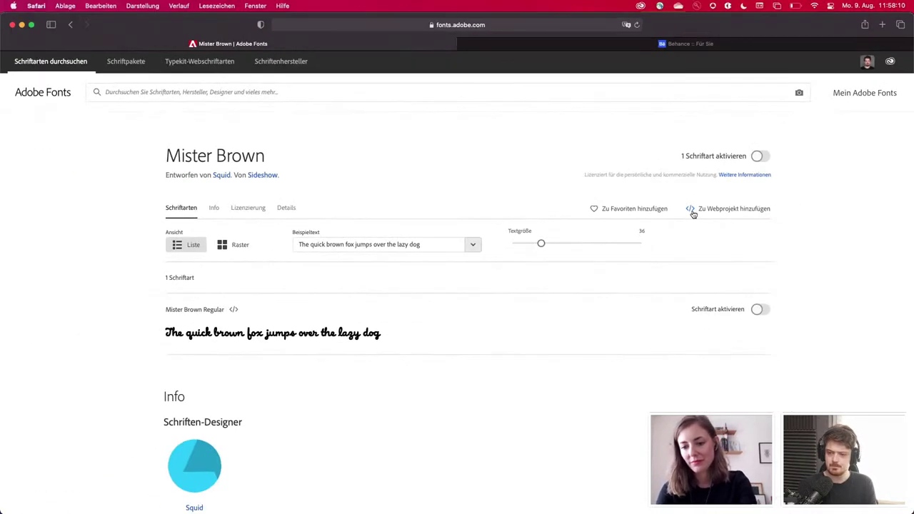
Step: Add Mister Brown Regular to a new web project named "Bdo"
left_click(693, 212)
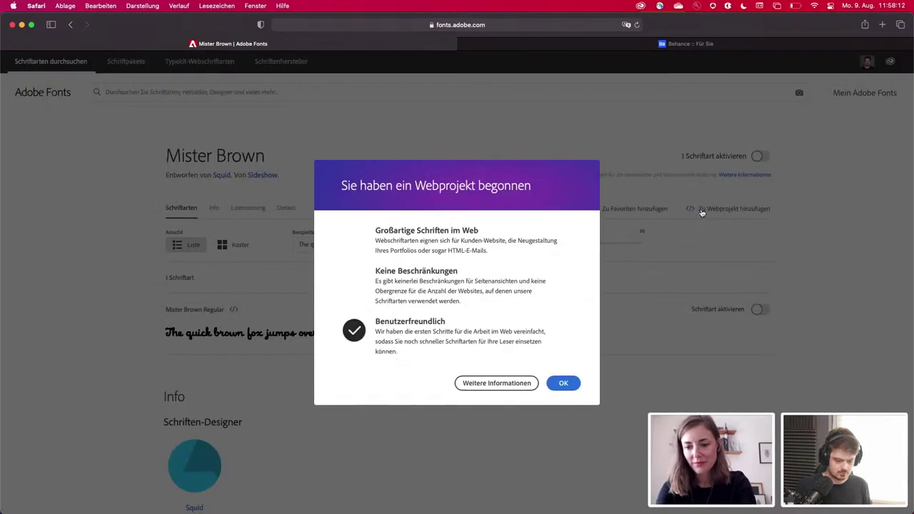
left_click(563, 383)
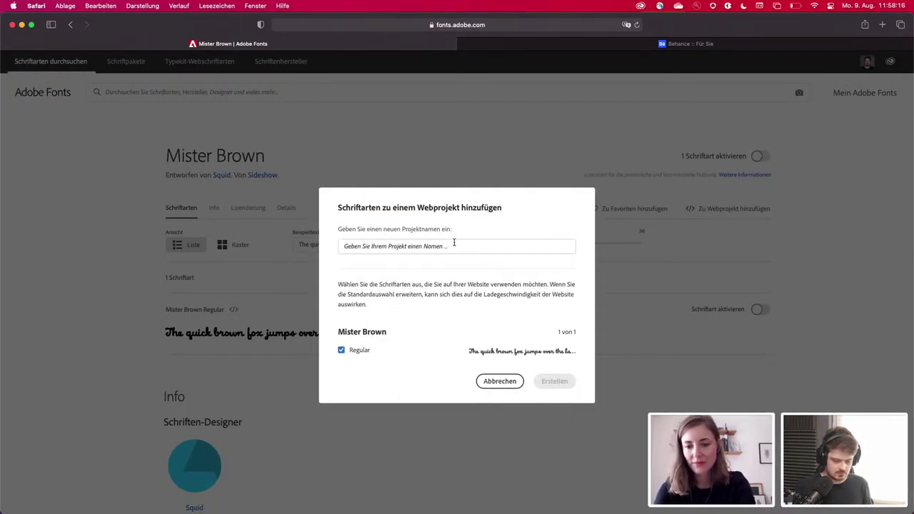
type("Bdo")
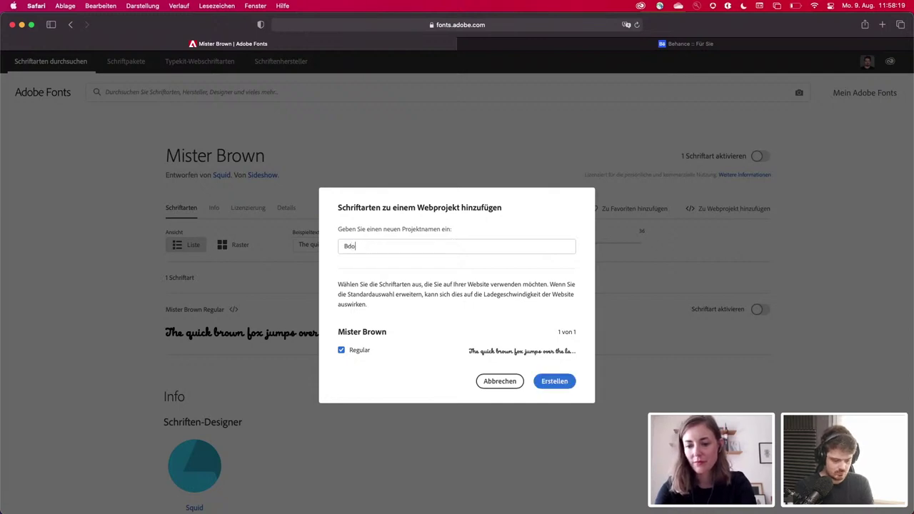
key("Return")
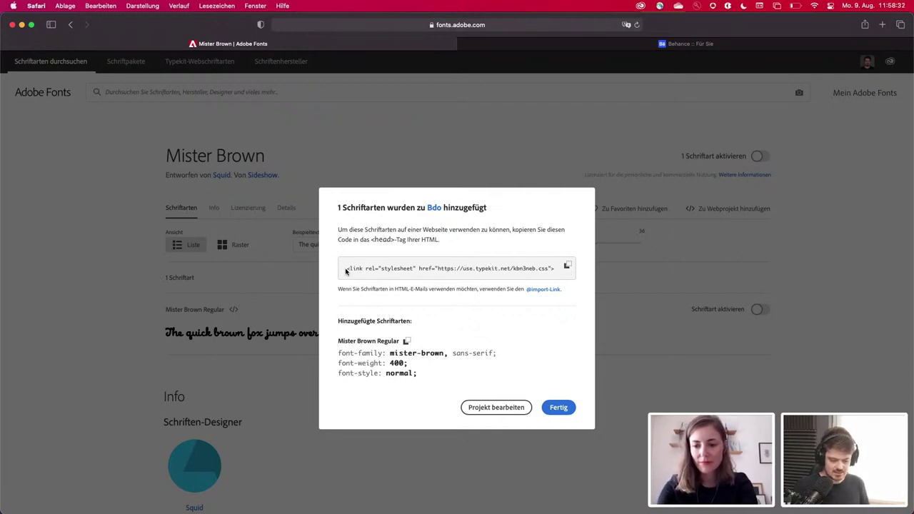
Step: Highlight the project's stylesheet link and the Mister Brown CSS properties, and close the embed code dialog
left_click_drag(346, 271, 527, 275)
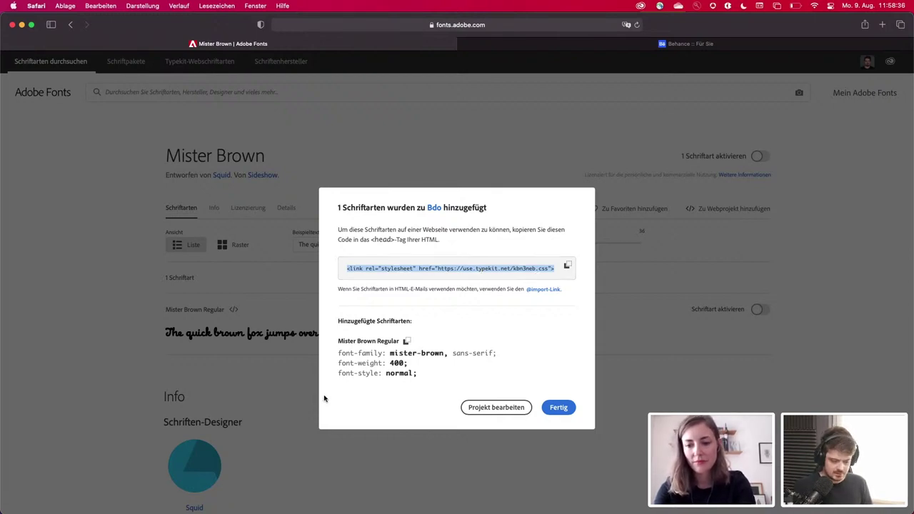
left_click_drag(339, 341, 451, 384)
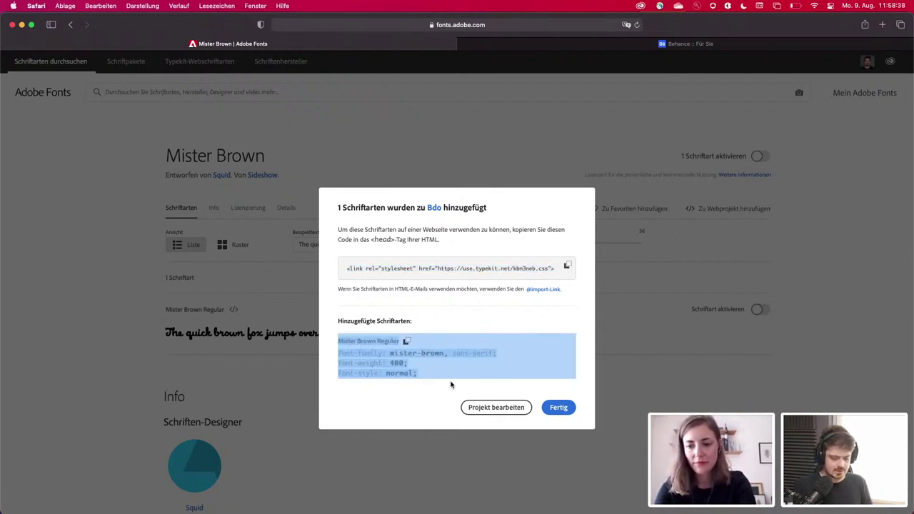
left_click(548, 411)
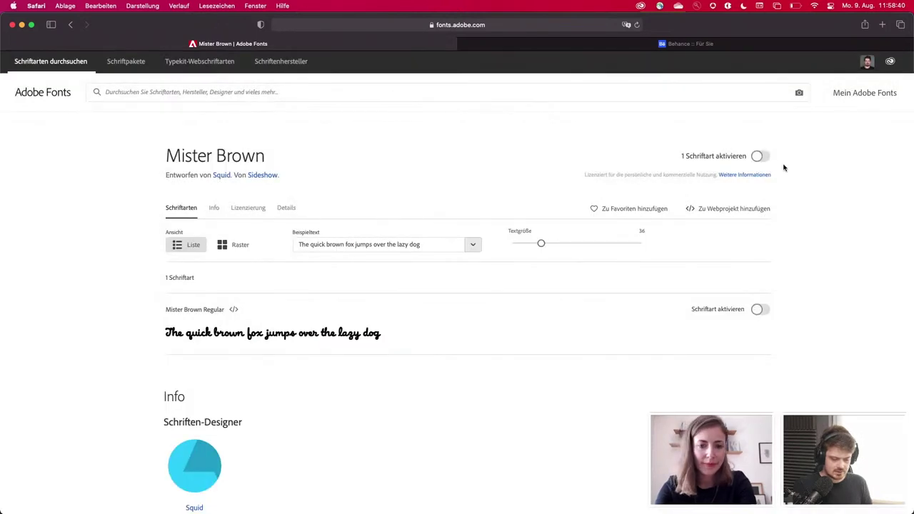
Step: Open the web projects overview (Webprojekte) in Mein Adobe Fonts
left_click(859, 100)
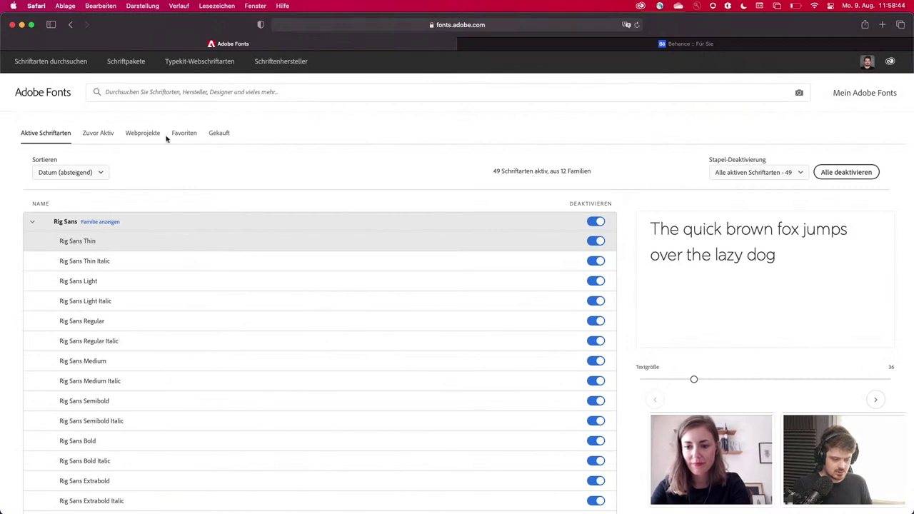
left_click(147, 135)
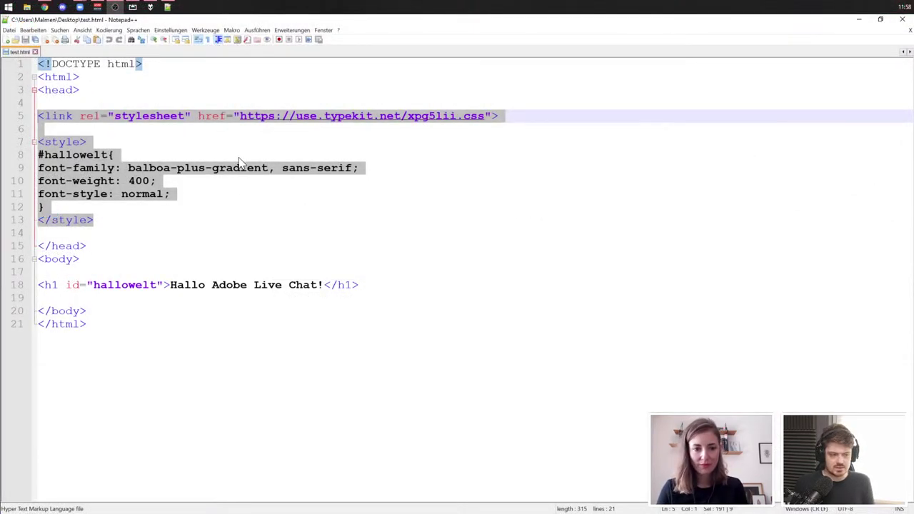
Step: Switch to test.html in Notepad++ and point out the stylesheet link, the style block and its font-family rule
left_click(241, 156)
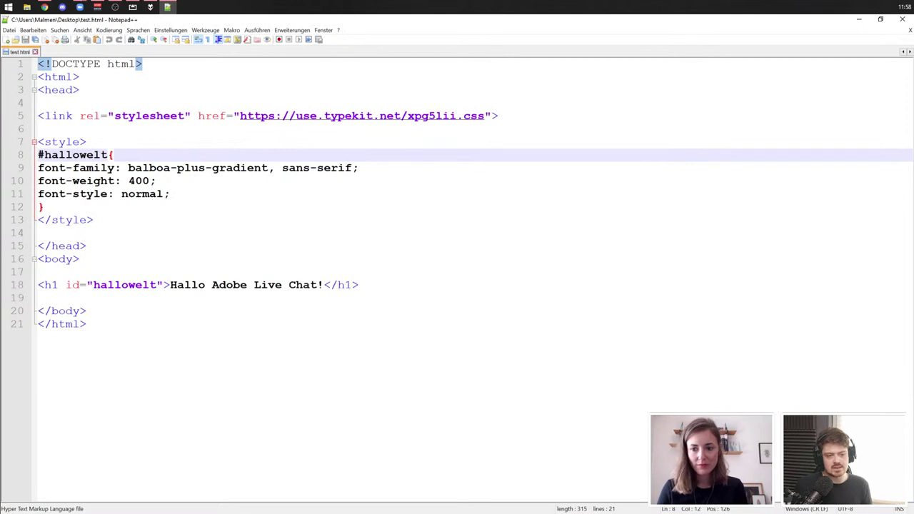
left_click_drag(498, 116, 25, 127)
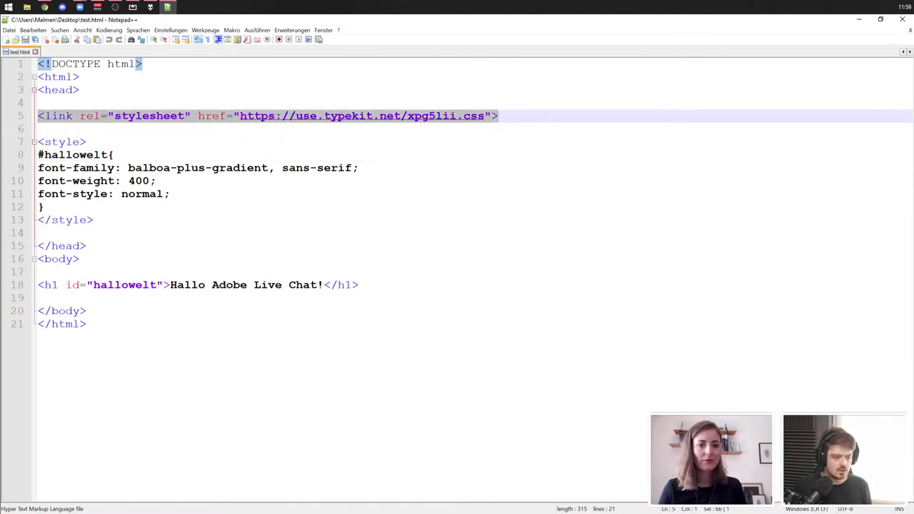
left_click_drag(93, 220, 29, 130)
left_click(85, 168)
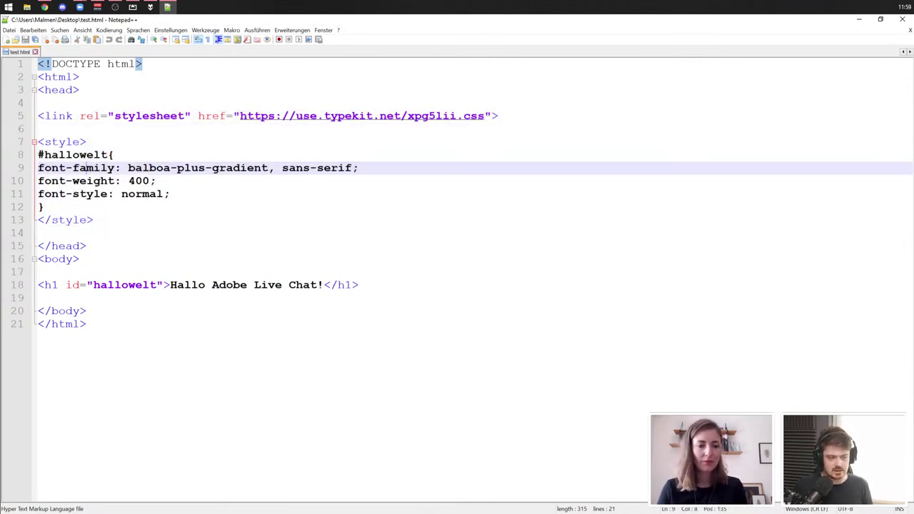
left_click(143, 168)
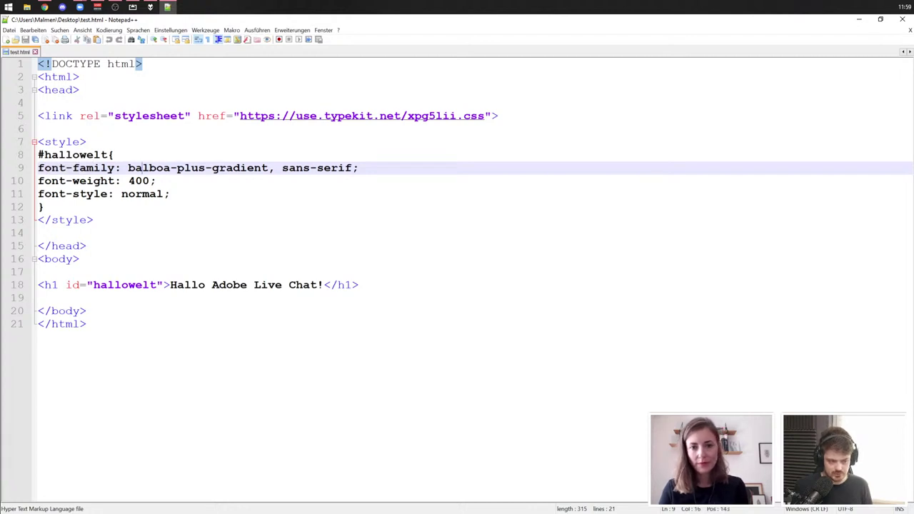
Step: Highlight the font-weight and font-style values in the #hallowelt rule and the h1 heading that carries the hallowelt id
left_click(148, 181)
left_click(148, 193)
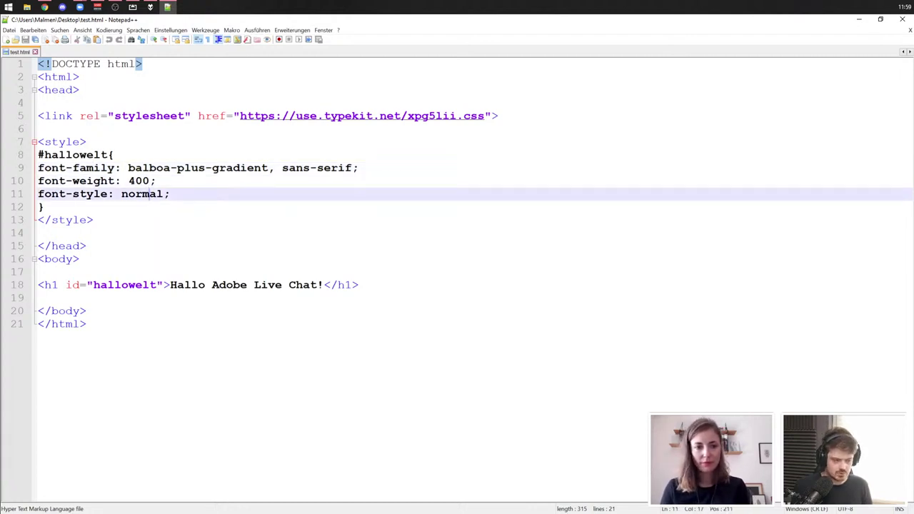
left_click_drag(149, 180, 141, 181)
double_click(138, 180)
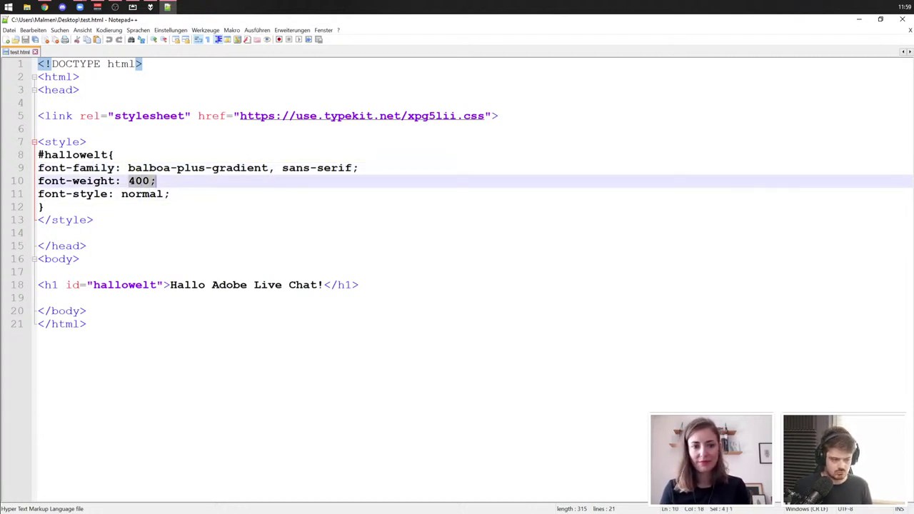
left_click_drag(122, 194, 155, 193)
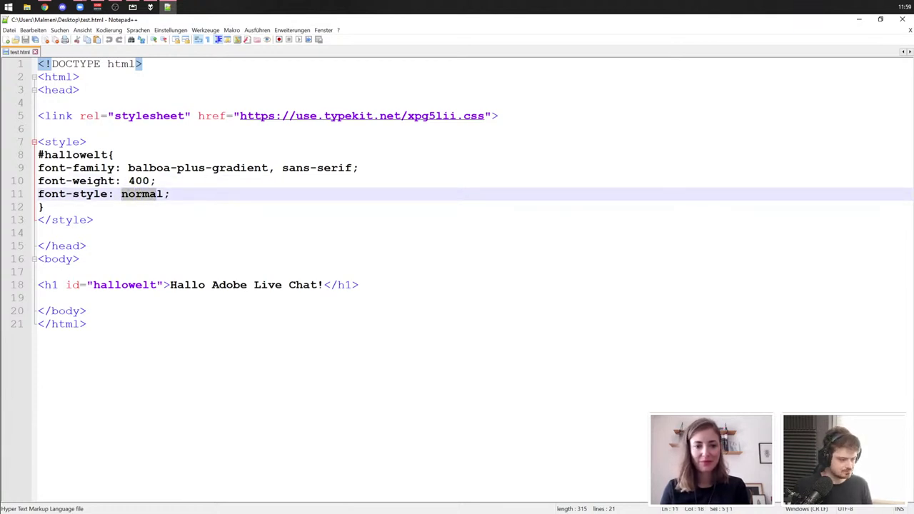
left_click_drag(101, 285, 296, 285)
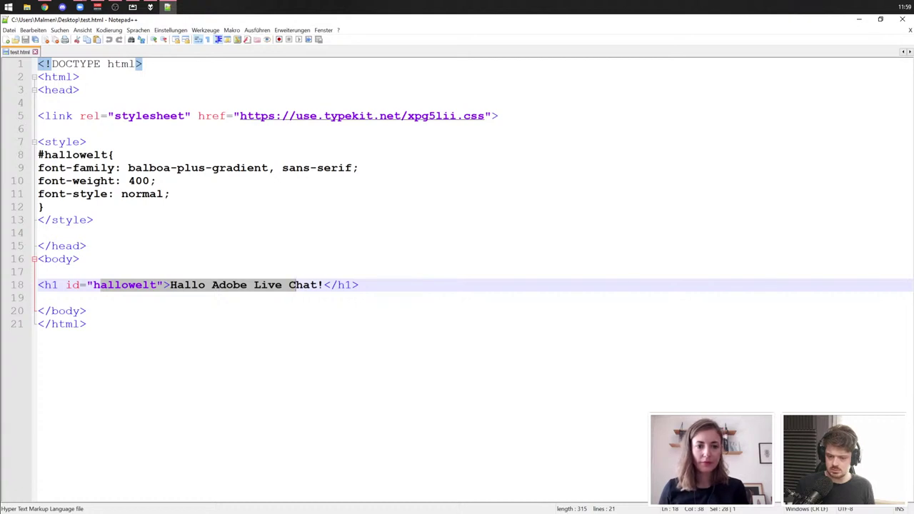
Step: Preview test.html in Chrome, highlight the "Hallo Adobe Live Chat!" heading and enlarge the page to examine its web font
key("ctrl+alt+shift+r")
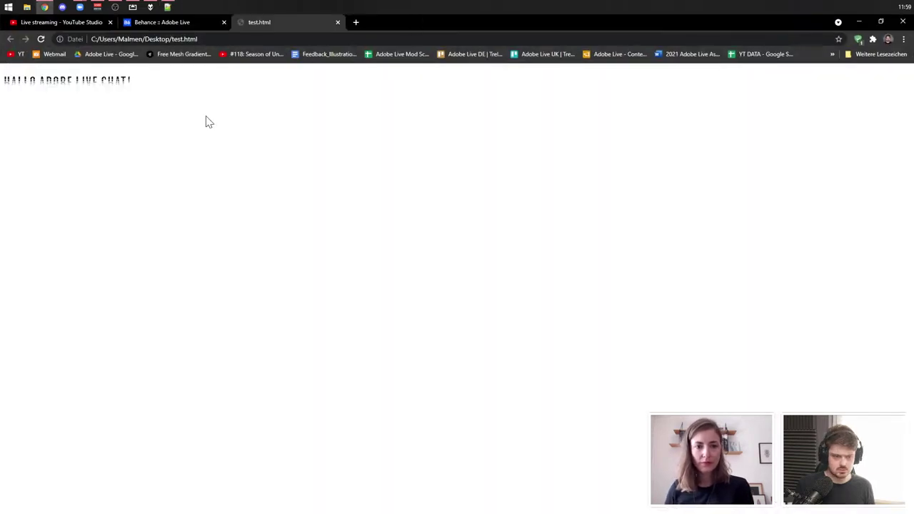
left_click_drag(137, 84, 3, 87)
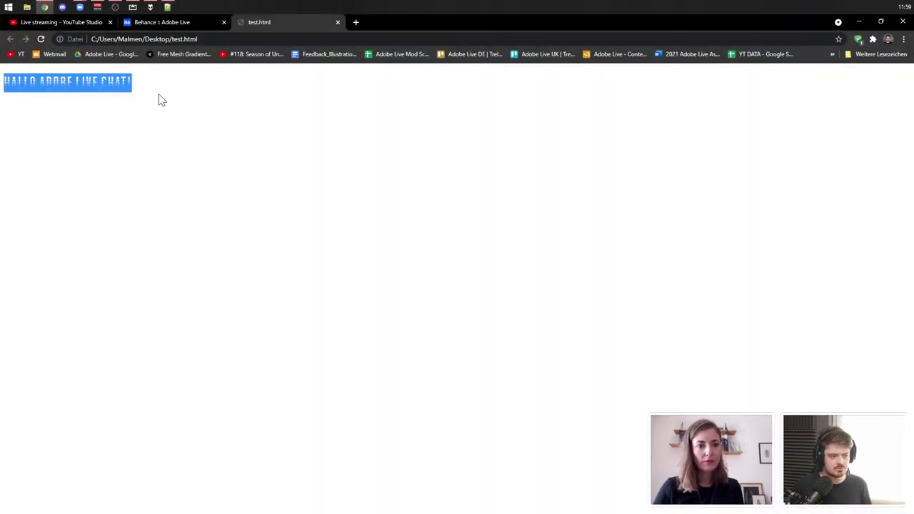
left_click(115, 6)
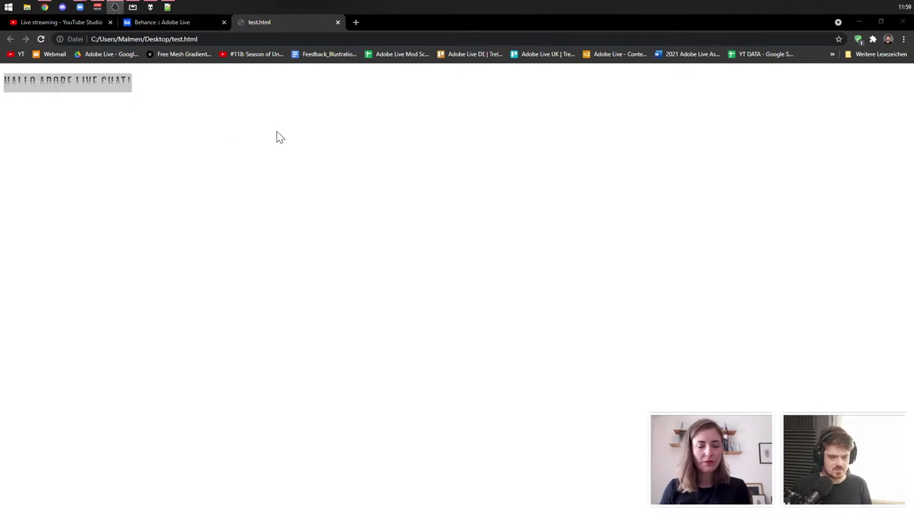
left_click(167, 138)
scroll(183, 142, "up", 8)
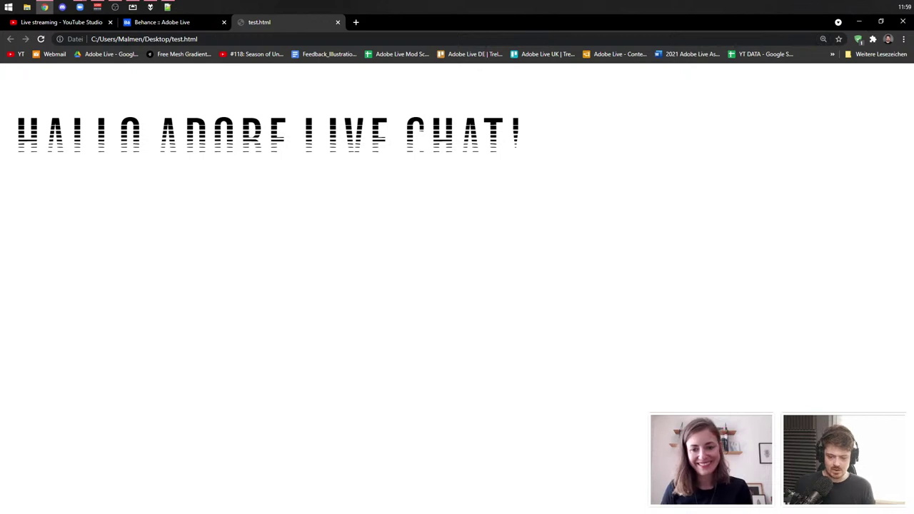
key("alt+Tab")
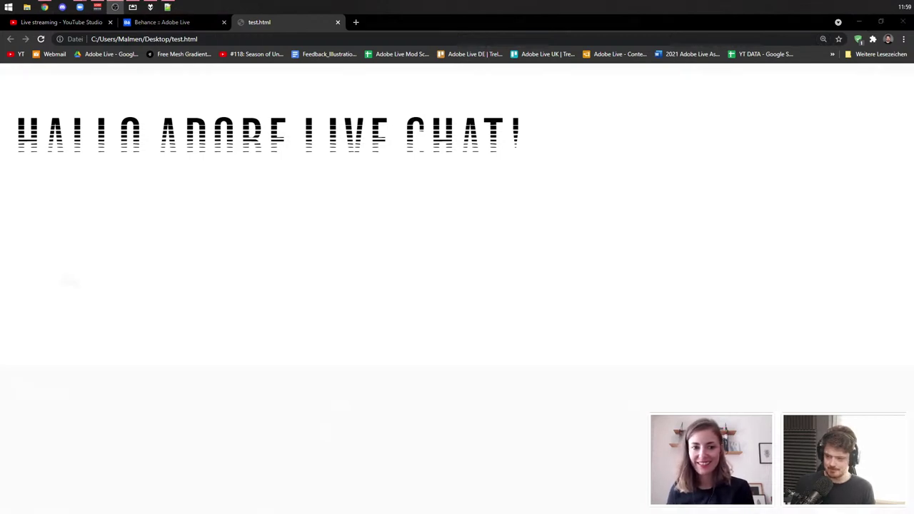